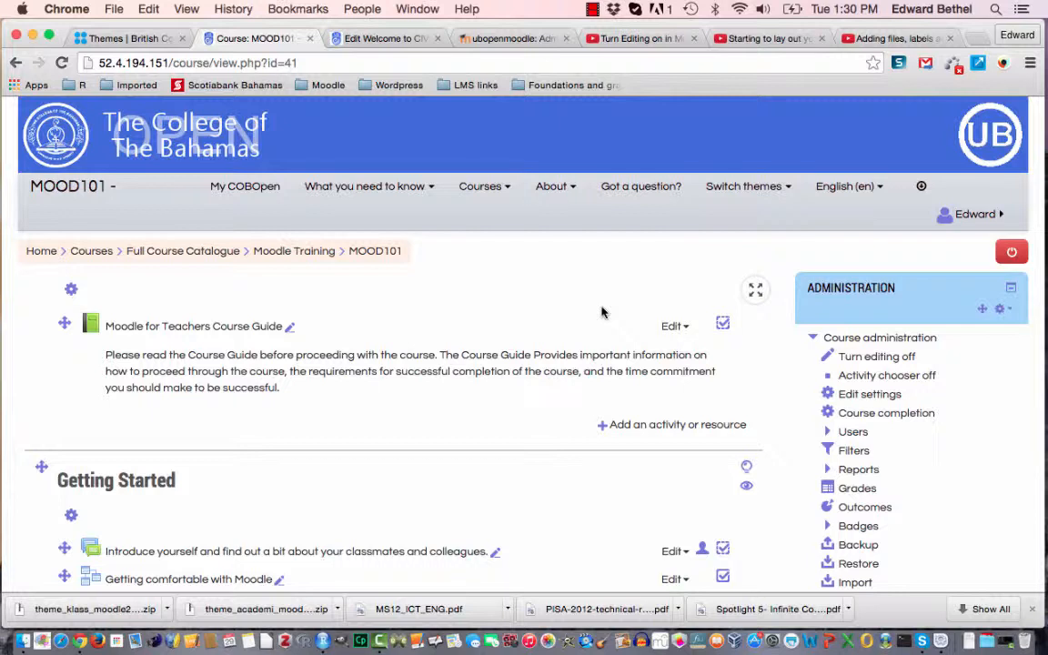
Open the chooser for adding an activity or resource to the "Starting to build your course" section
{"action": "scroll", "coordinate": [601, 312], "scroll_direction": "down", "scroll_amount": 10}
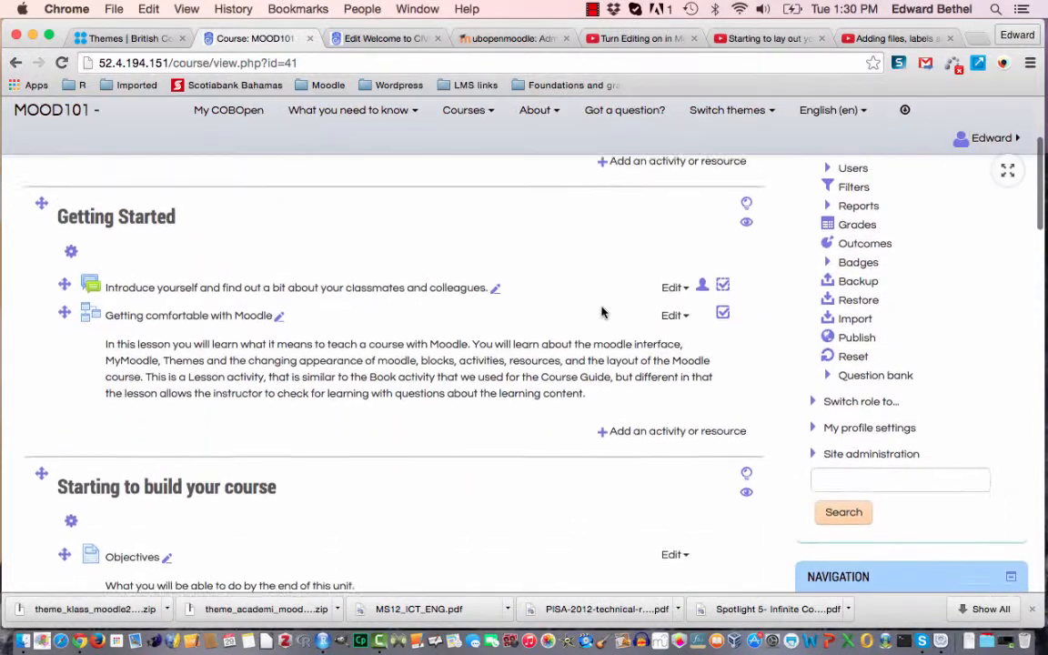
{"action": "scroll", "coordinate": [602, 312], "scroll_direction": "down", "scroll_amount": 2}
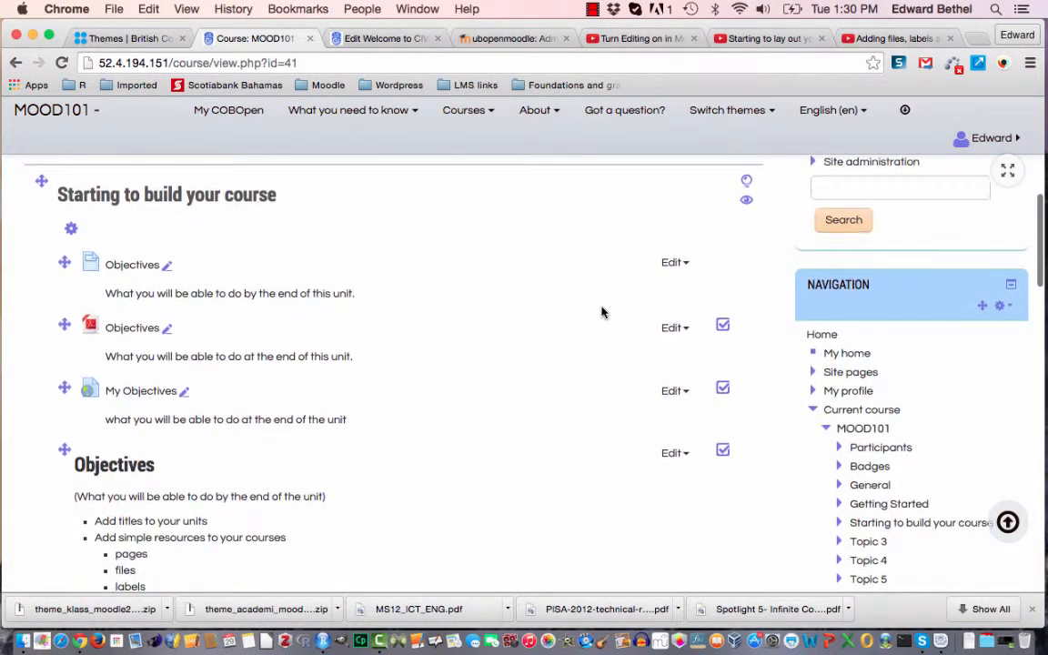
{"action": "scroll", "coordinate": [601, 313], "scroll_direction": "down", "scroll_amount": 3}
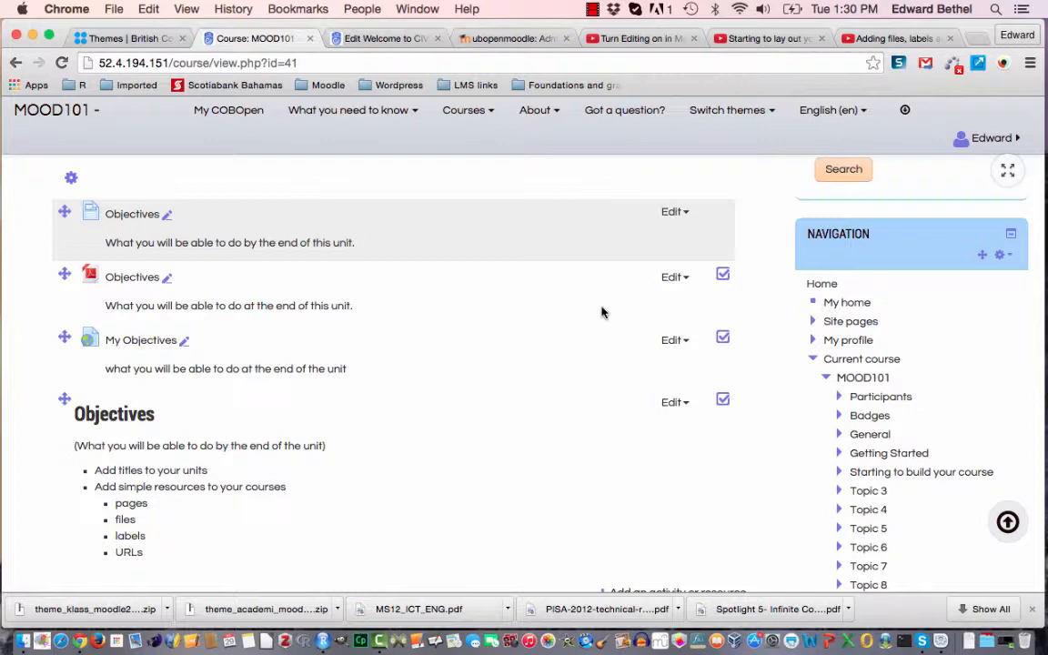
{"action": "scroll", "coordinate": [602, 312], "scroll_direction": "down", "scroll_amount": 8}
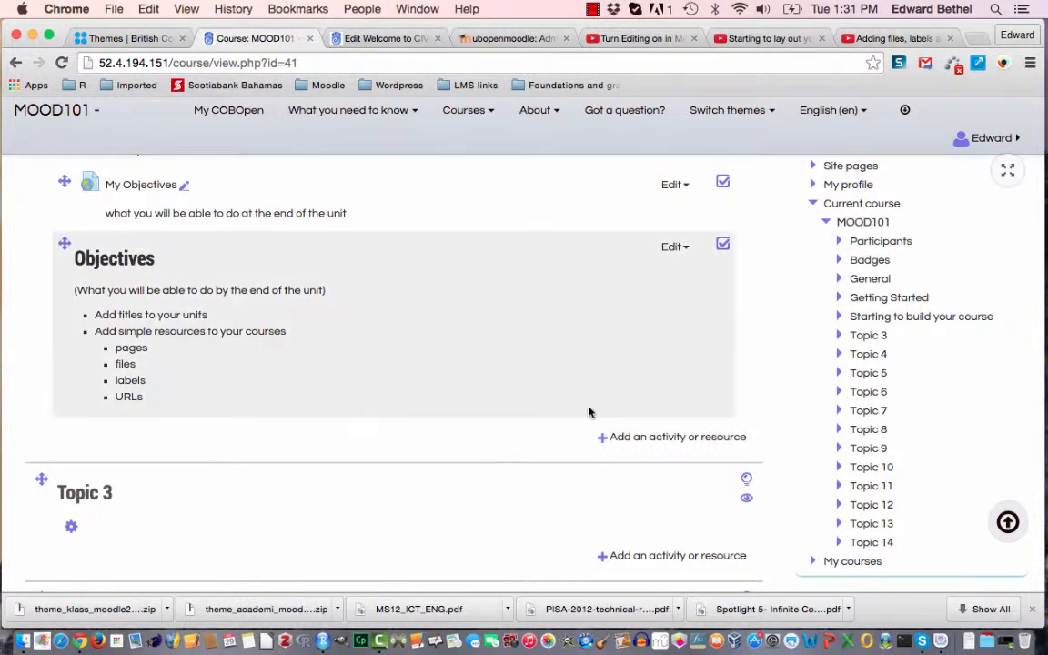
{"action": "left_click", "coordinate": [632, 439]}
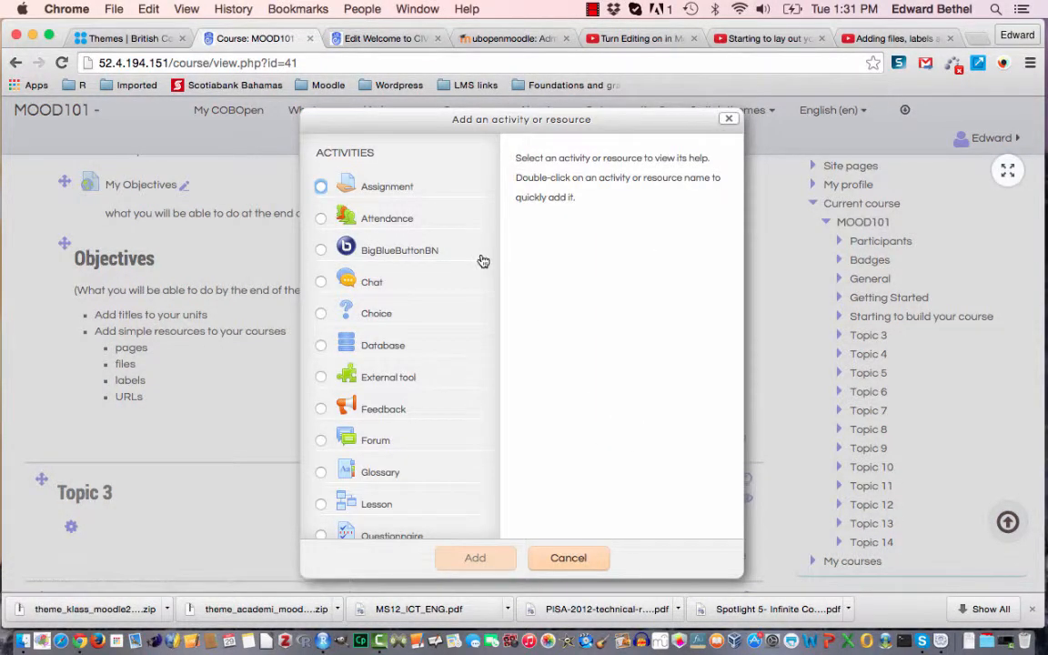
Read the Assignment activity's help text and add an Assignment to the "Starting to build your course" section
{"action": "scroll", "coordinate": [445, 384], "scroll_direction": "down", "scroll_amount": 5}
{"action": "scroll", "coordinate": [447, 384], "scroll_direction": "up", "scroll_amount": 5}
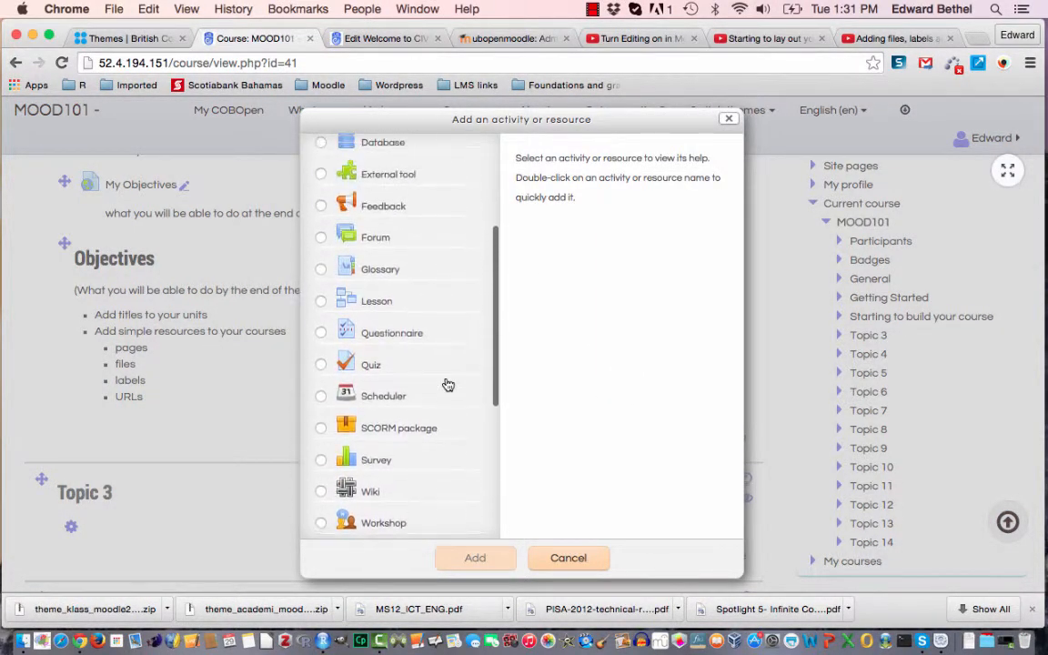
{"action": "scroll", "coordinate": [448, 385], "scroll_direction": "down", "scroll_amount": 5}
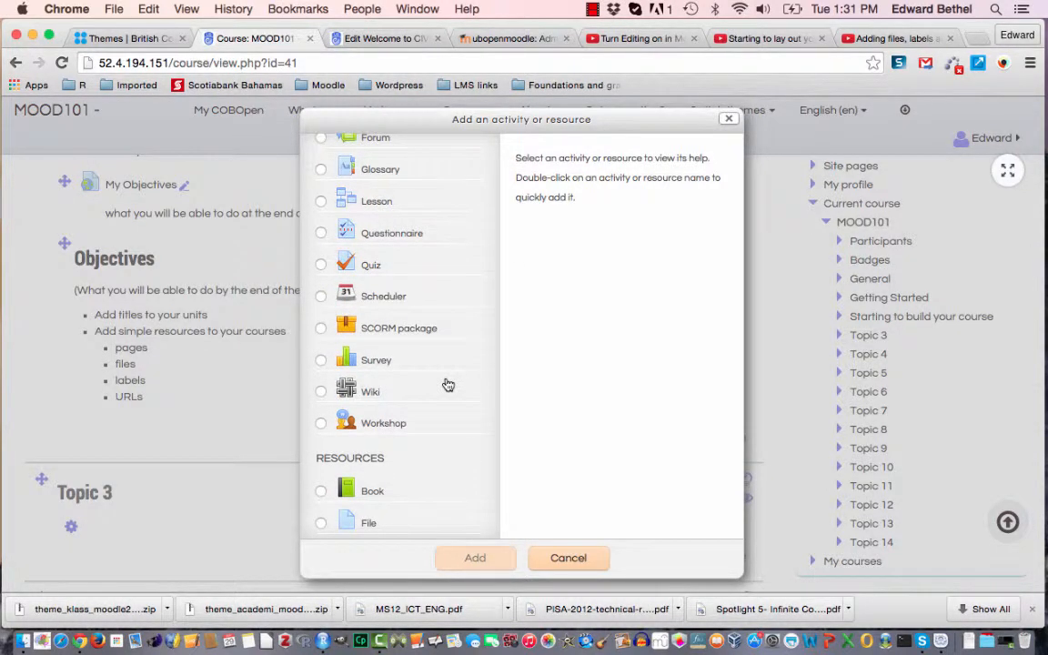
{"action": "scroll", "coordinate": [448, 384], "scroll_direction": "down", "scroll_amount": 3}
{"action": "scroll", "coordinate": [448, 385], "scroll_direction": "up", "scroll_amount": 6}
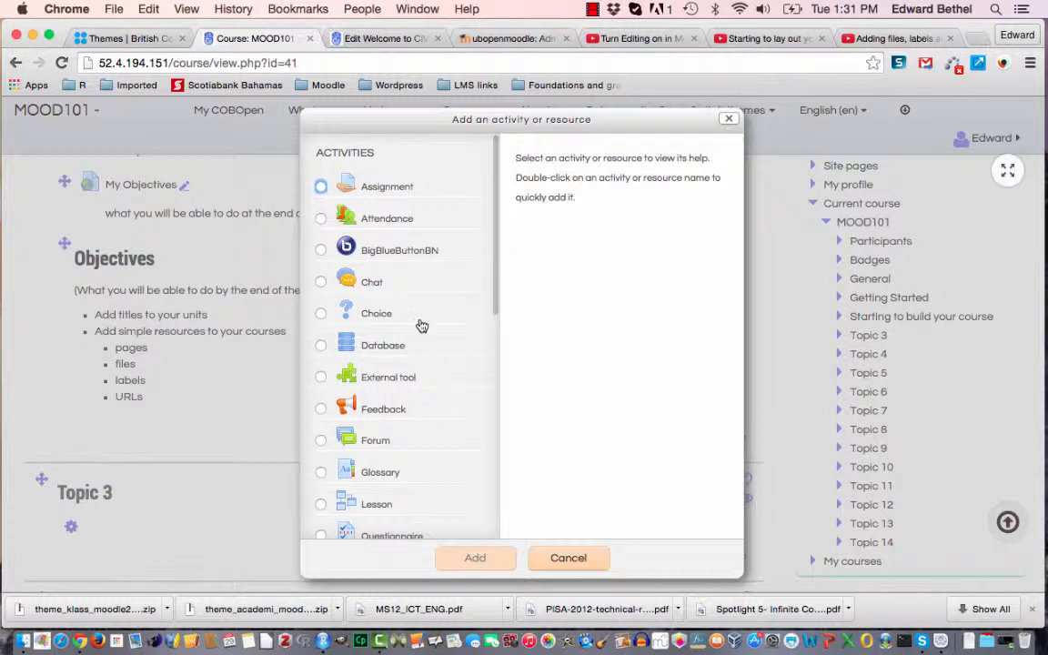
{"action": "left_click", "coordinate": [322, 188]}
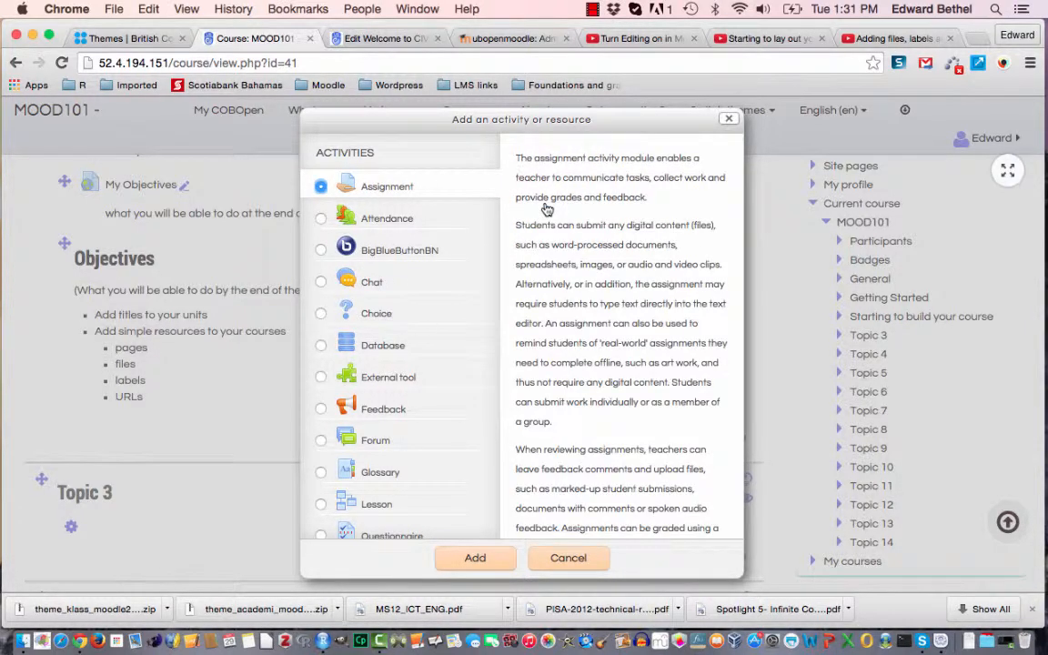
{"action": "scroll", "coordinate": [546, 208], "scroll_direction": "down", "scroll_amount": 2}
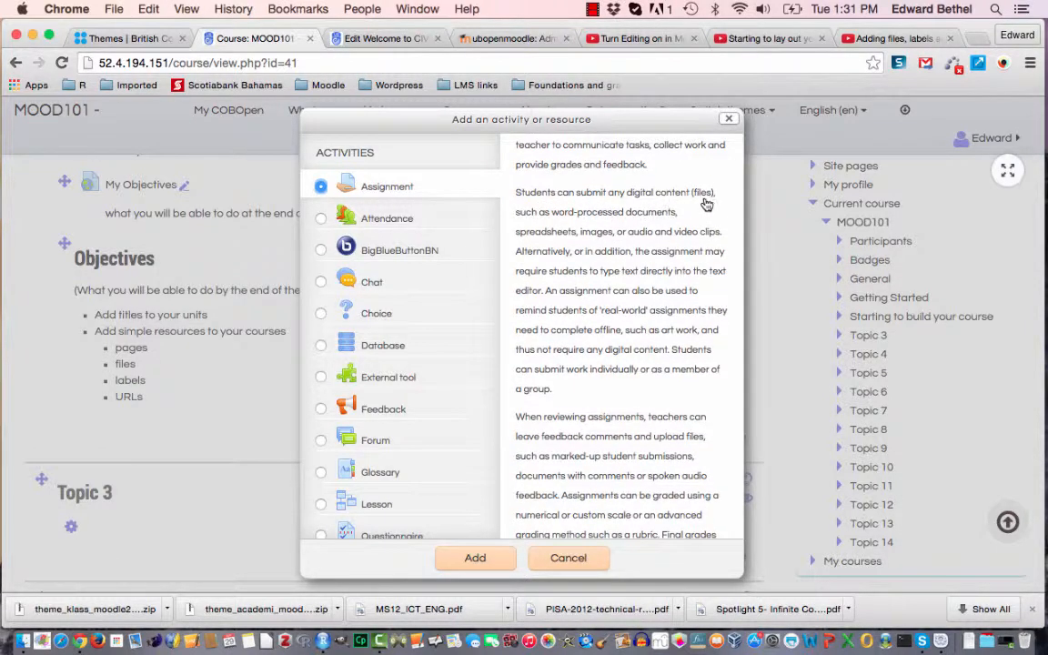
{"action": "scroll", "coordinate": [625, 251], "scroll_direction": "down", "scroll_amount": 3}
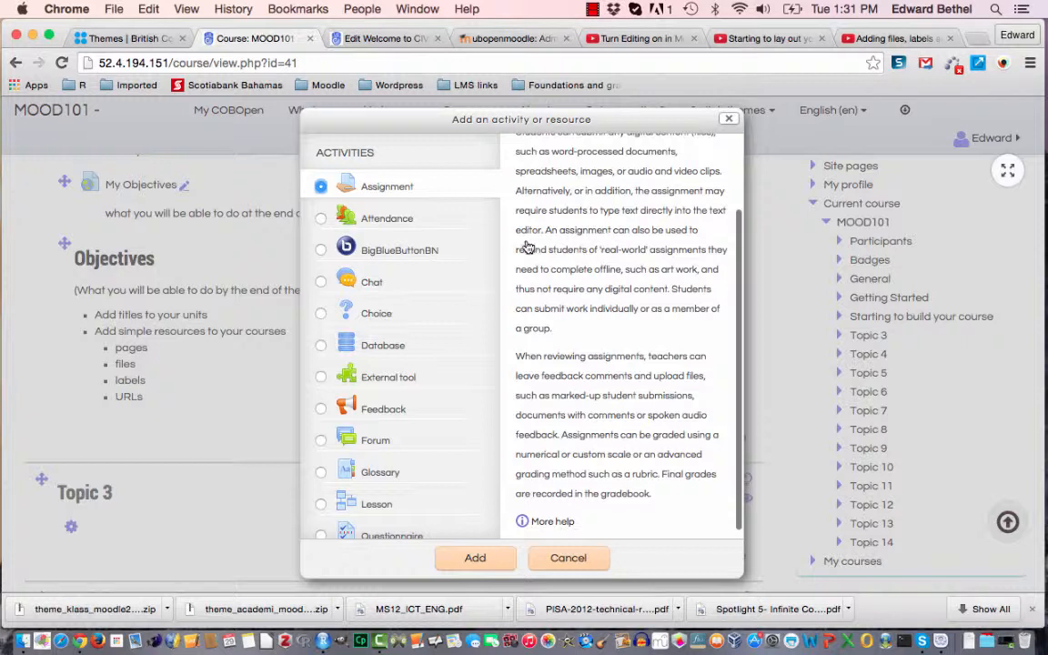
{"action": "scroll", "coordinate": [605, 273], "scroll_direction": "down", "scroll_amount": 1}
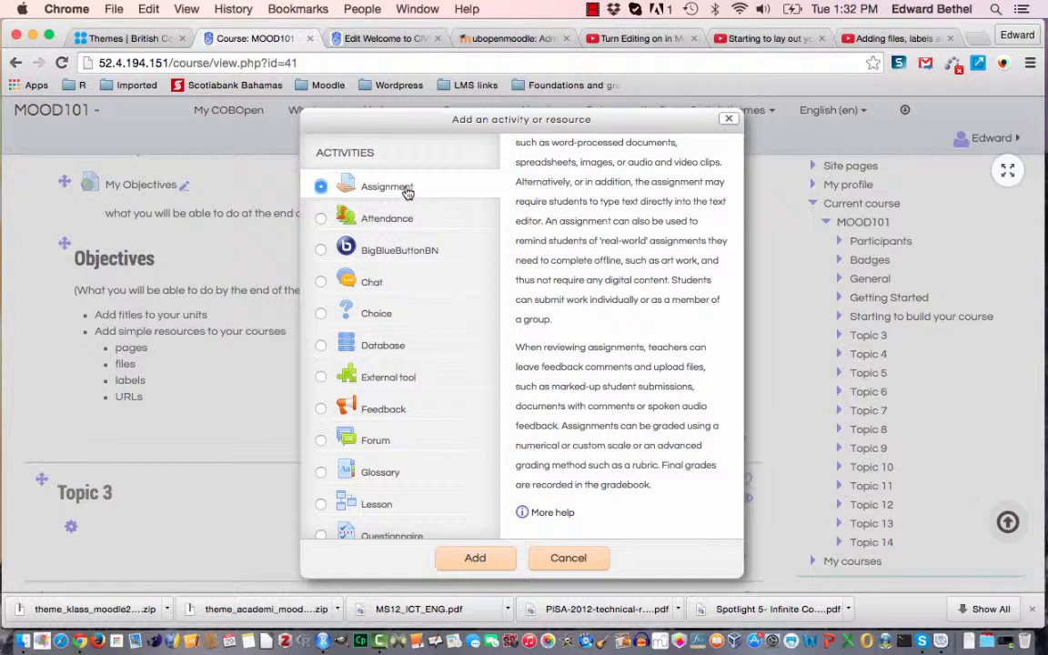
{"action": "left_click", "coordinate": [473, 558]}
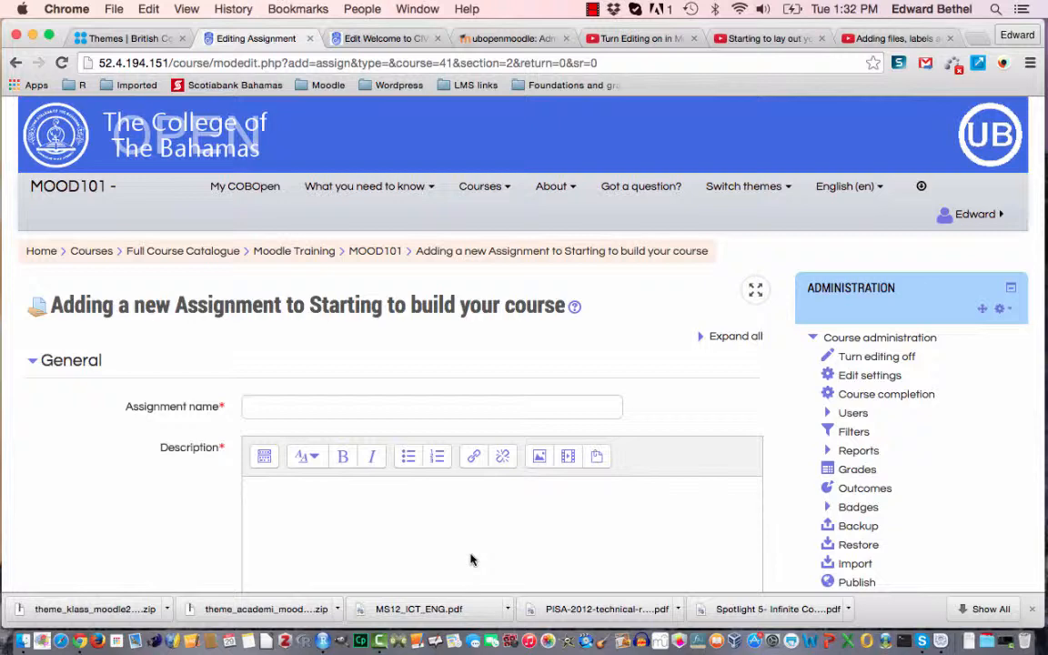
Name the new assignment "Adding work to your course"
{"action": "scroll", "coordinate": [471, 559], "scroll_direction": "down", "scroll_amount": 4}
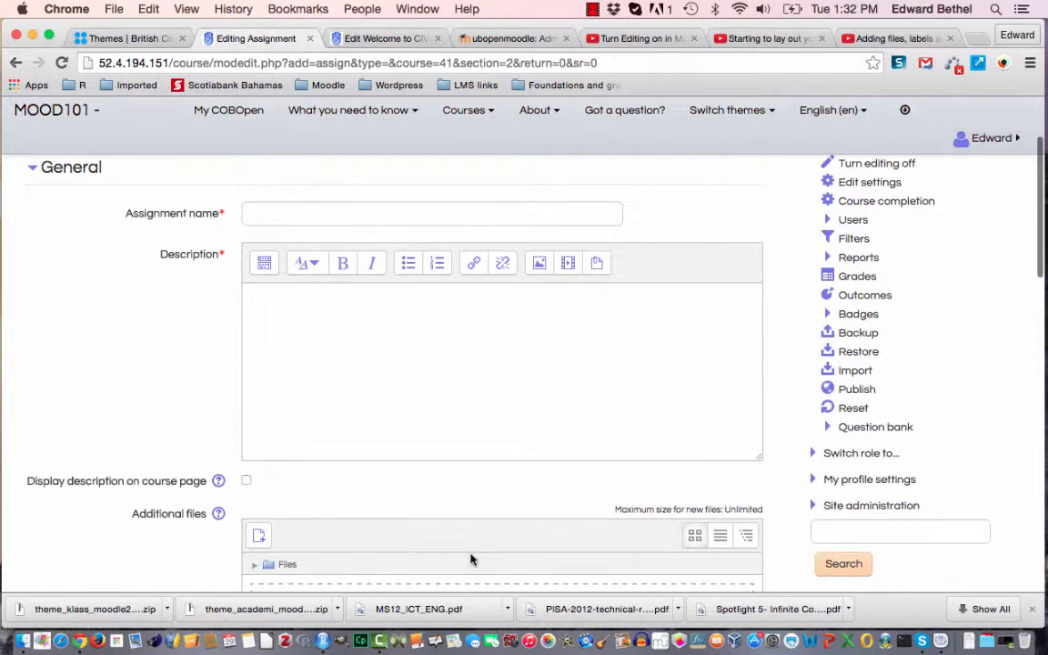
{"action": "scroll", "coordinate": [470, 558], "scroll_direction": "up", "scroll_amount": 3}
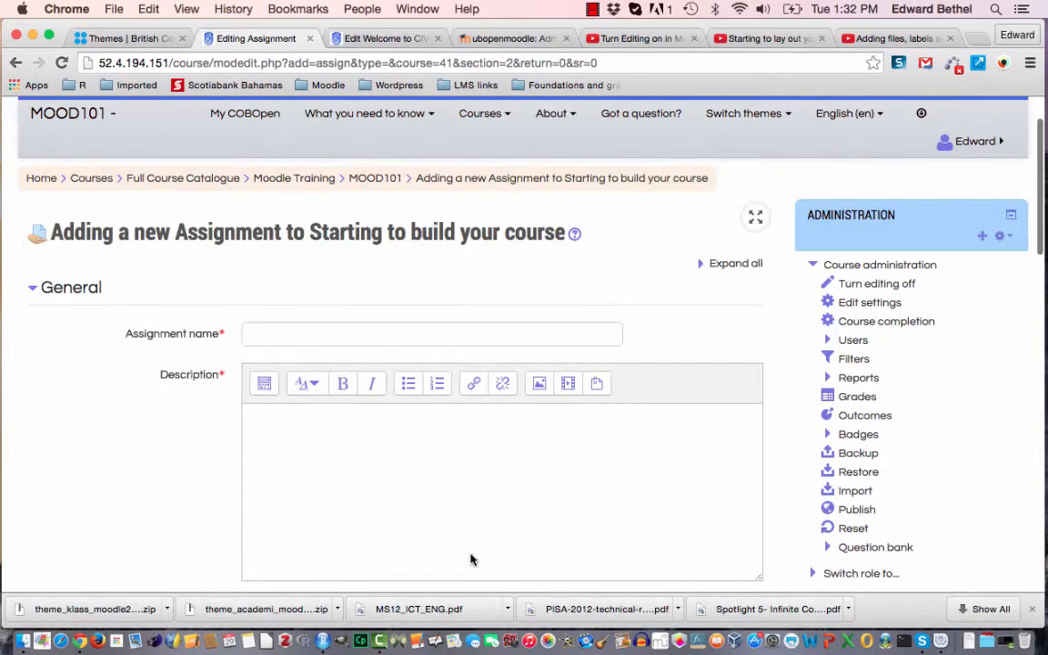
{"action": "left_click", "coordinate": [390, 336]}
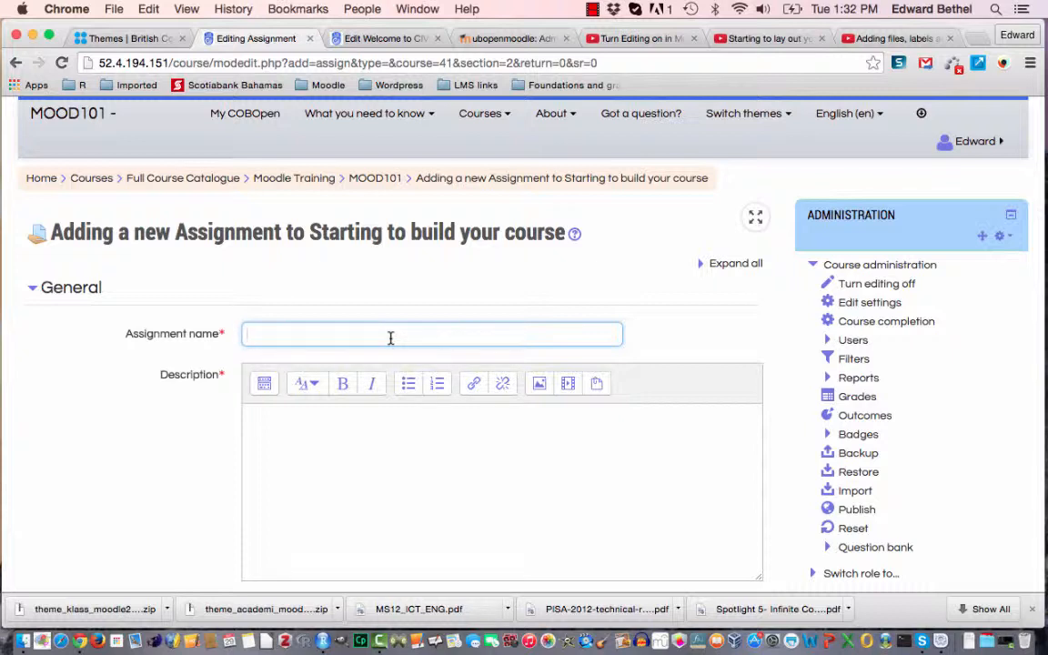
{"action": "type", "text": "Adding work to your course"}
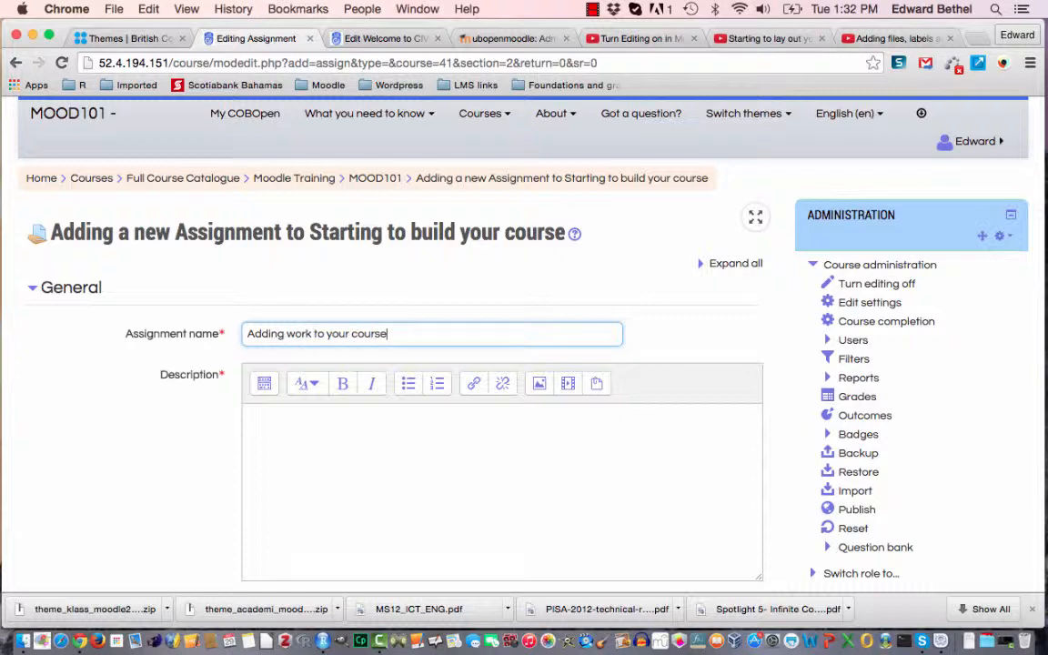
Begin the assignment description with "For this assignment you will explain to me how to add resources"
{"action": "left_click", "coordinate": [393, 454]}
{"action": "scroll", "coordinate": [393, 455], "scroll_direction": "down", "scroll_amount": 10}
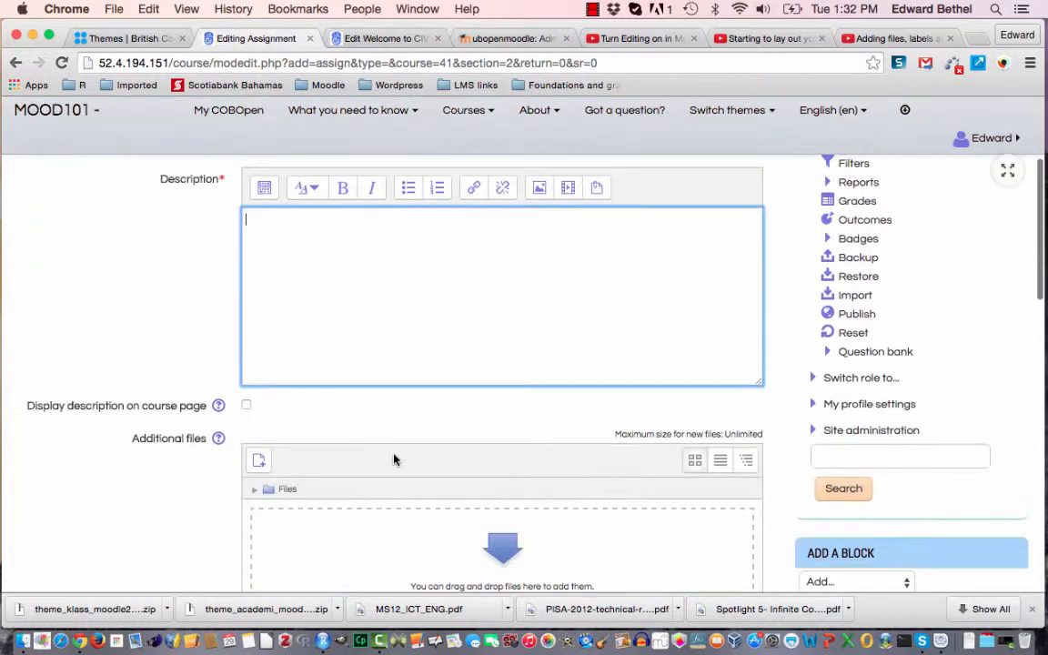
{"action": "scroll", "coordinate": [394, 458], "scroll_direction": "up", "scroll_amount": 15}
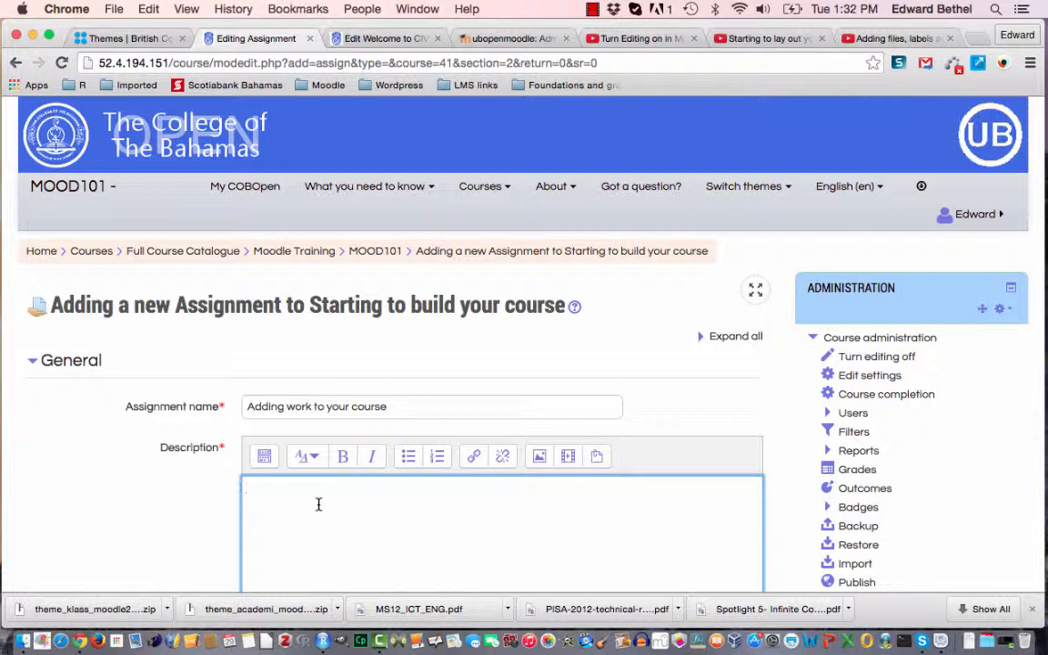
{"action": "type", "text": "For this assignment you will create"}
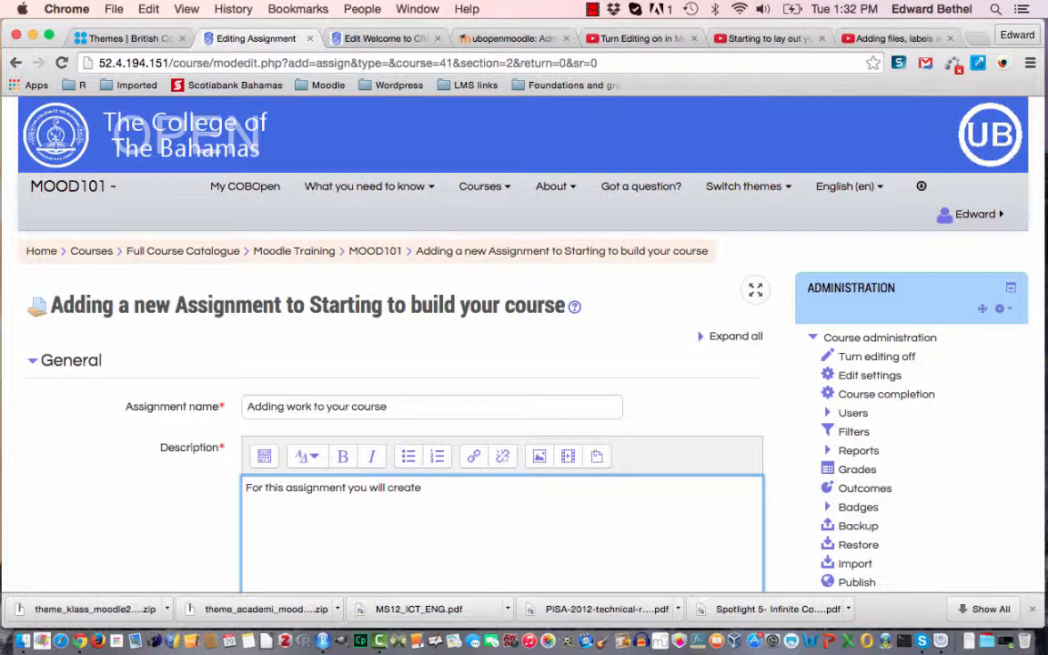
{"action": "key", "text": "BackSpace"}
{"action": "key", "text": "BackSpace"}
{"action": "key", "text": "BackSpace"}
{"action": "key", "text": "BackSpace"}
{"action": "key", "text": "BackSpace"}
{"action": "key", "text": "BackSpace"}
{"action": "type", "text": "explo"}
{"action": "type", "text": "in to me howo to"}
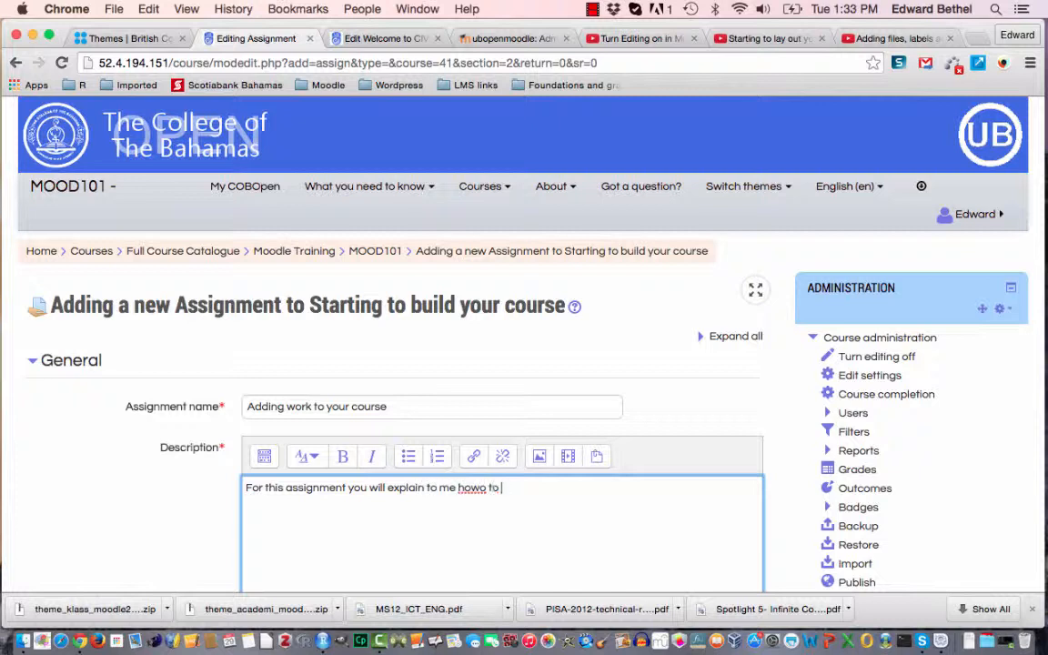
{"action": "key", "text": "BackSpace"}
{"action": "key", "text": "BackSpace"}
{"action": "key", "text": "BackSpace"}
{"action": "key", "text": "BackSpace"}
{"action": "type", "text": "to add resources "}
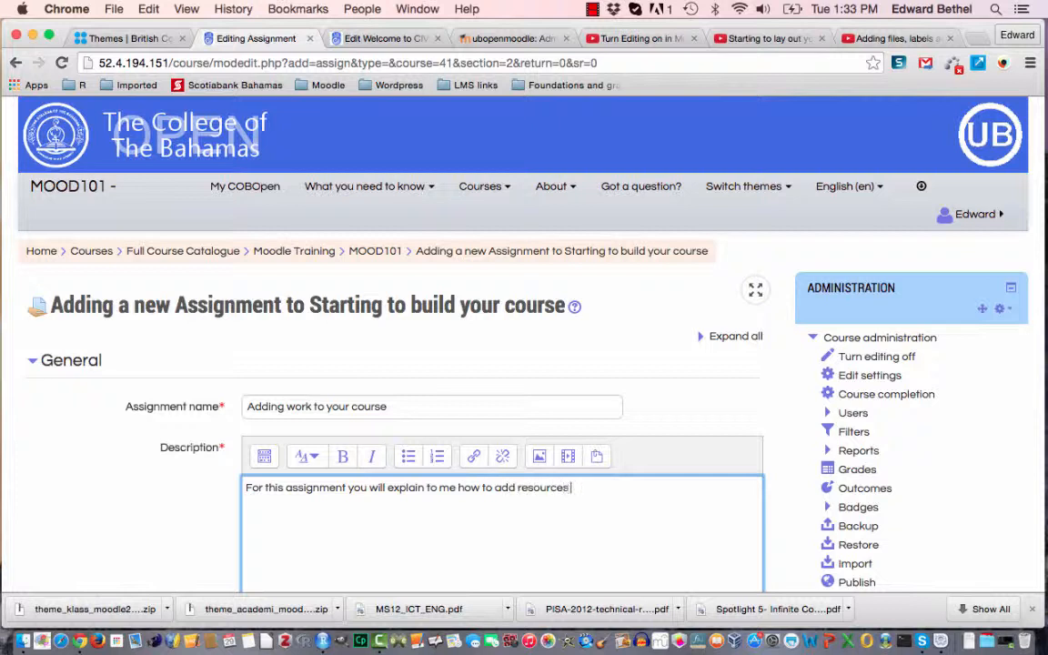
Complete the description with "to your class so that the students know what they are without having to click to open the resource."
{"action": "type", "text": "to your  class so that the s"}
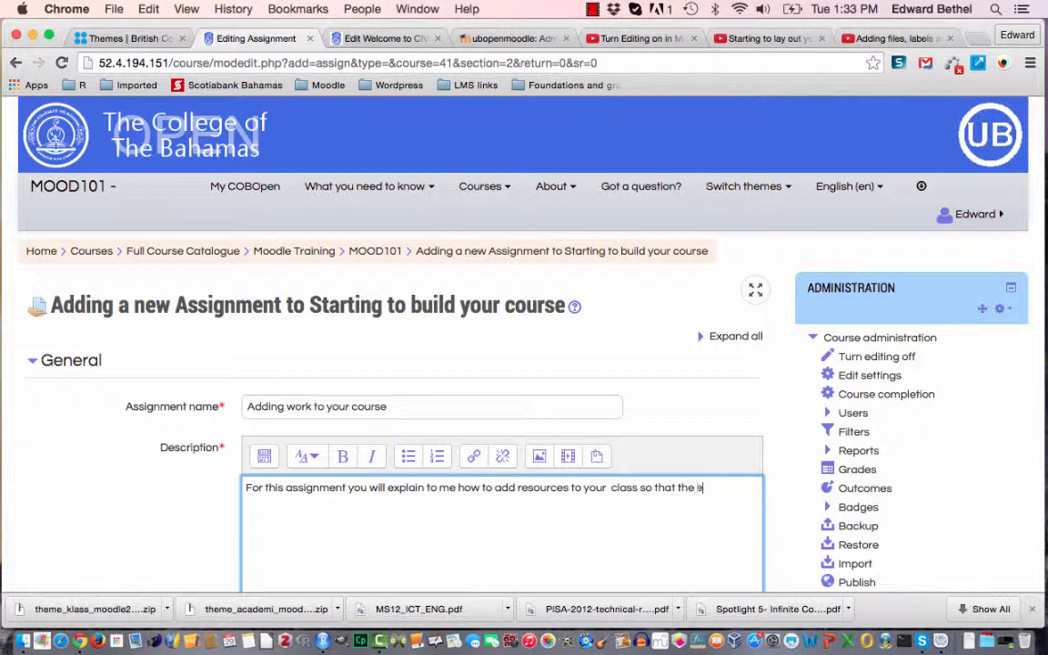
{"action": "type", "text": "tudent s know what they a"}
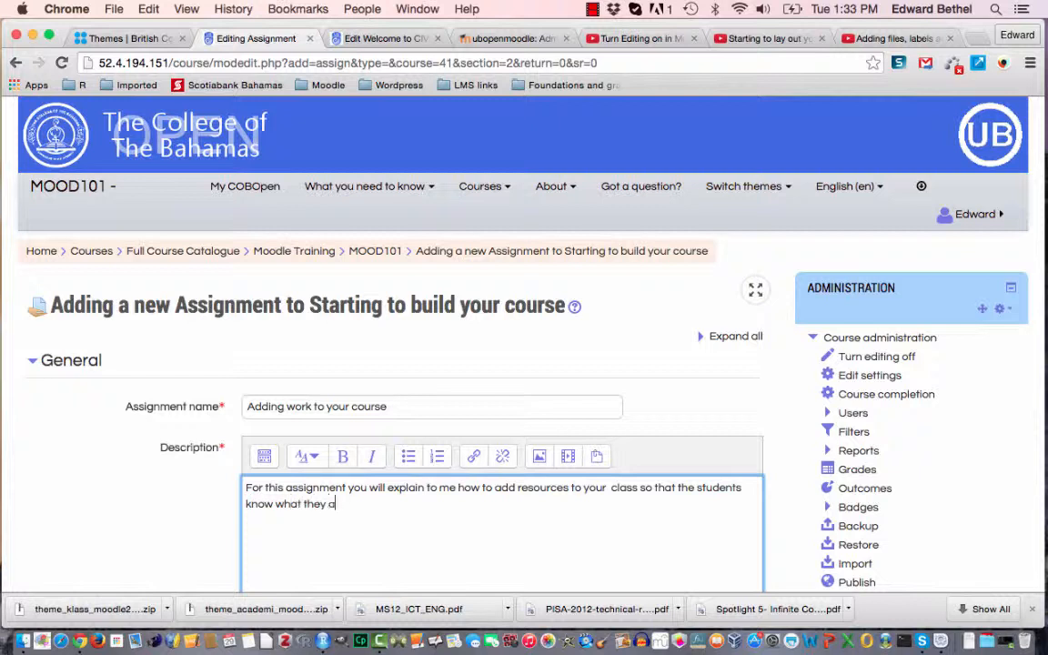
{"action": "type", "text": "re without having to click ont"}
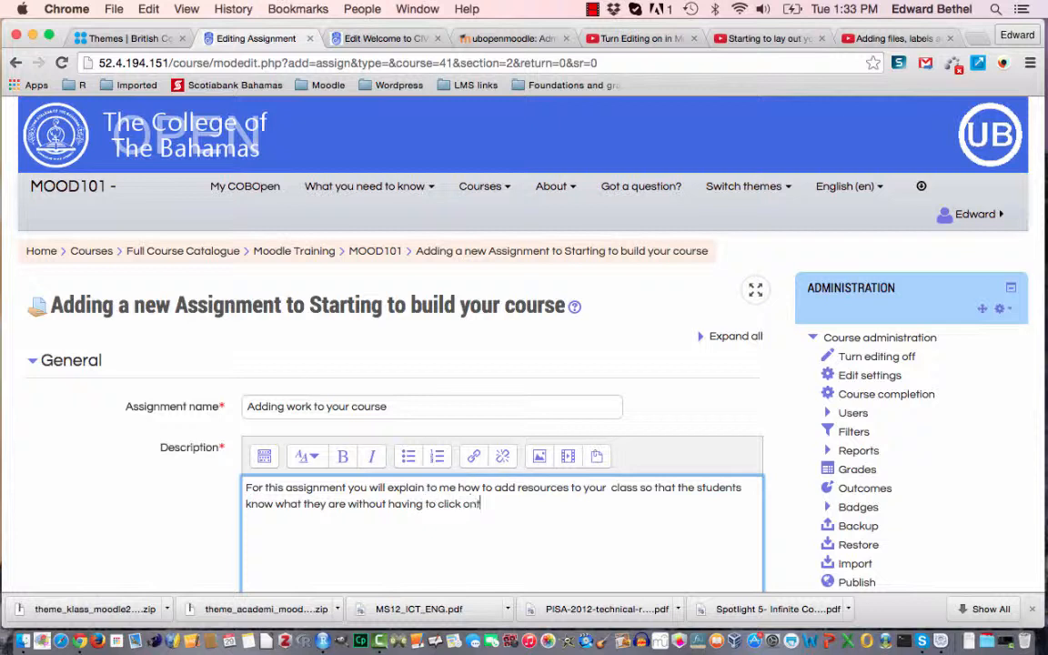
{"action": "type", "text": " o"}
{"action": "type", "text": "o open the"}
{"action": "type", "text": " resouce"}
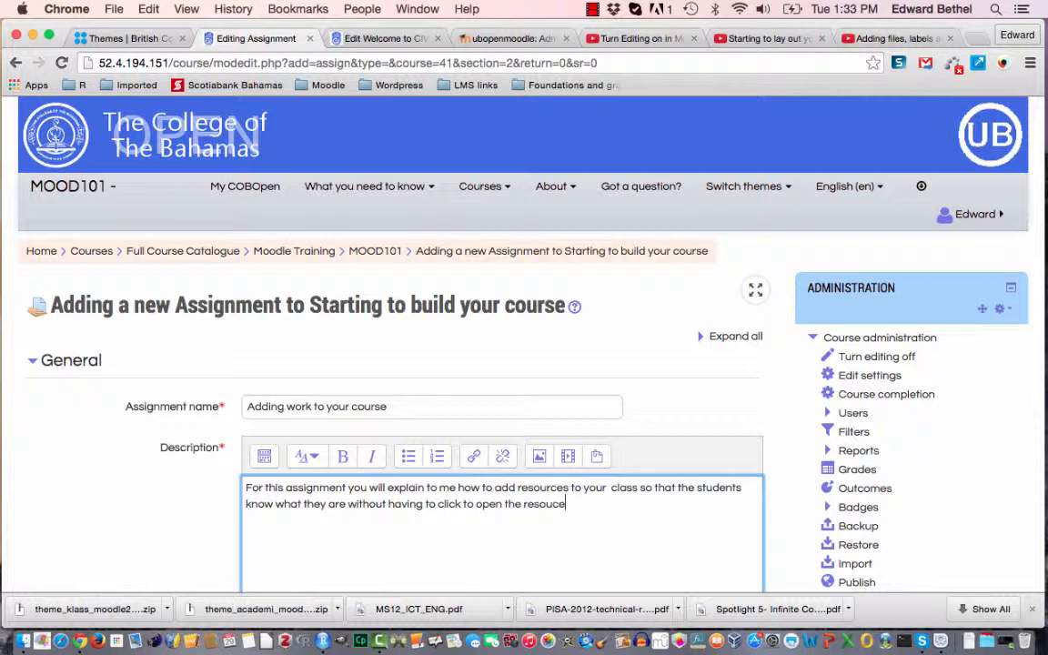
{"action": "key", "text": "BackSpace"}
{"action": "type", "text": "rce."}
Set the assignment's submission types to Online text only, enabling online text and disabling file submissions
{"action": "scroll", "coordinate": [4, 544], "scroll_direction": "down", "scroll_amount": 5}
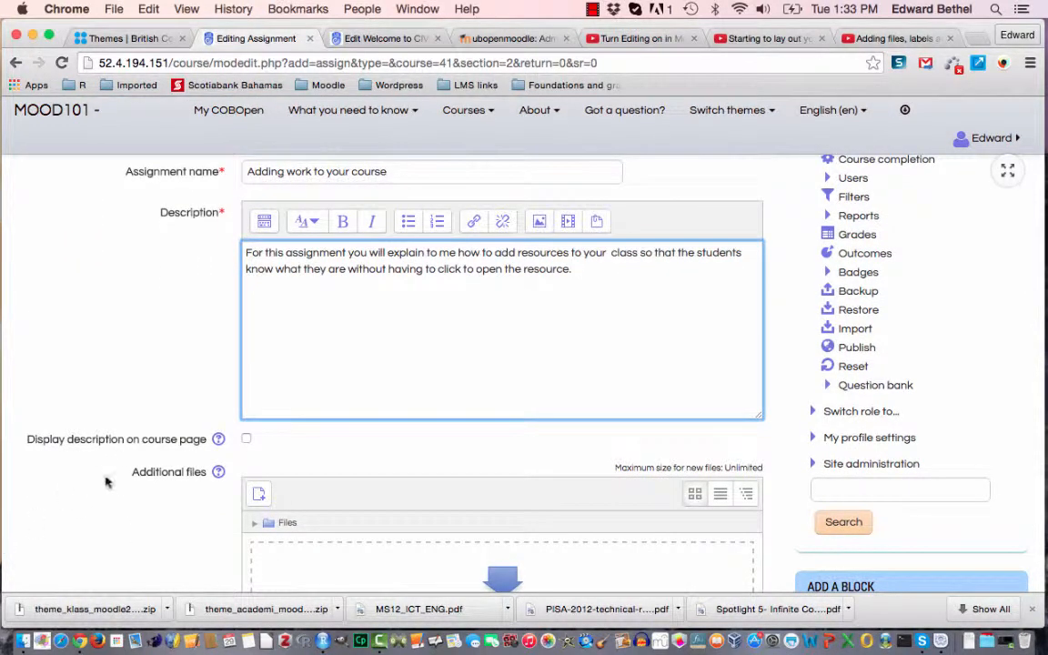
{"action": "scroll", "coordinate": [348, 447], "scroll_direction": "up", "scroll_amount": 2}
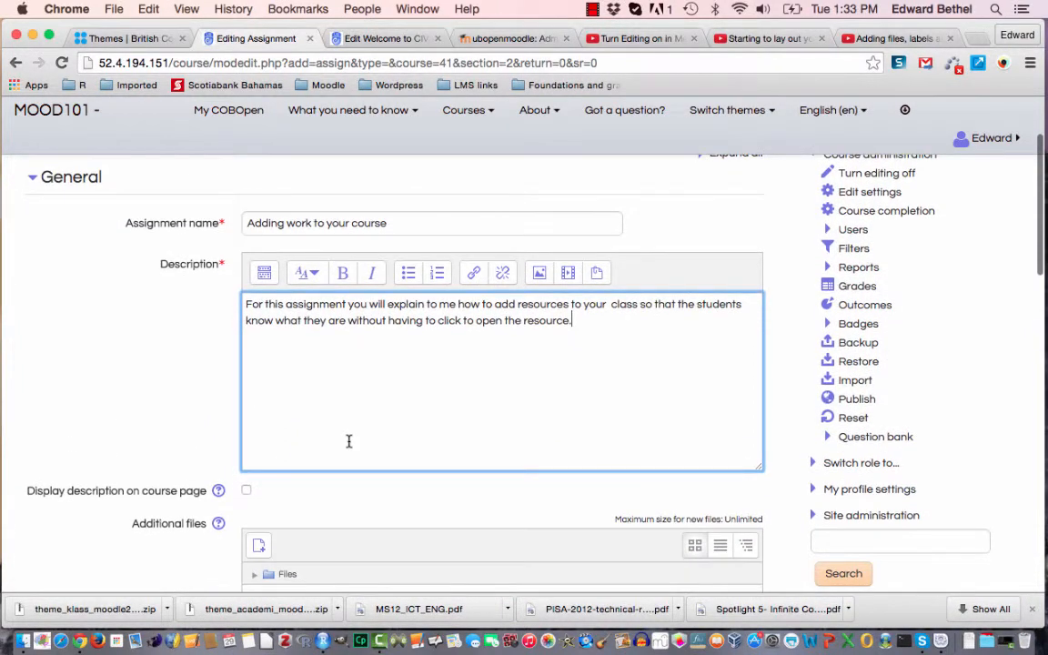
{"action": "scroll", "coordinate": [348, 444], "scroll_direction": "down", "scroll_amount": 2}
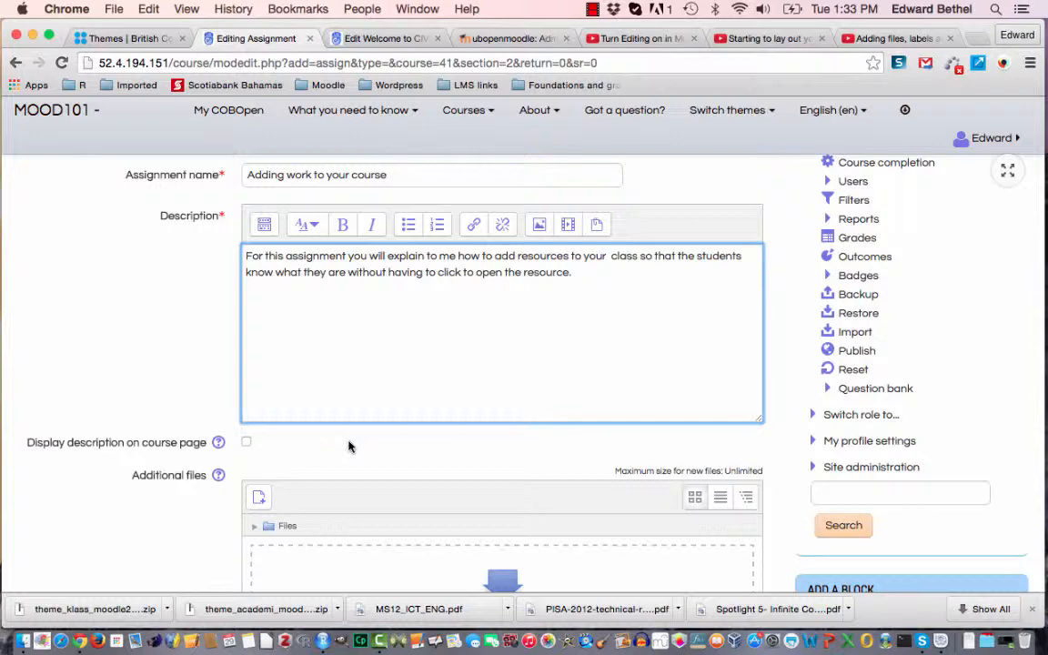
{"action": "scroll", "coordinate": [348, 446], "scroll_direction": "down", "scroll_amount": 3}
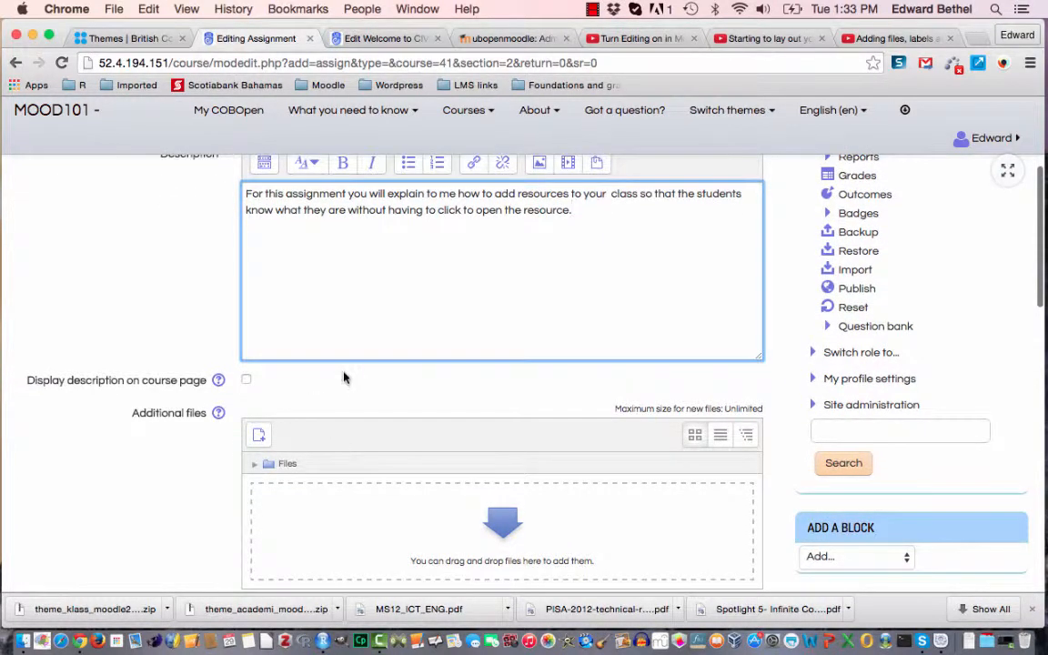
{"action": "scroll", "coordinate": [351, 377], "scroll_direction": "down", "scroll_amount": 12}
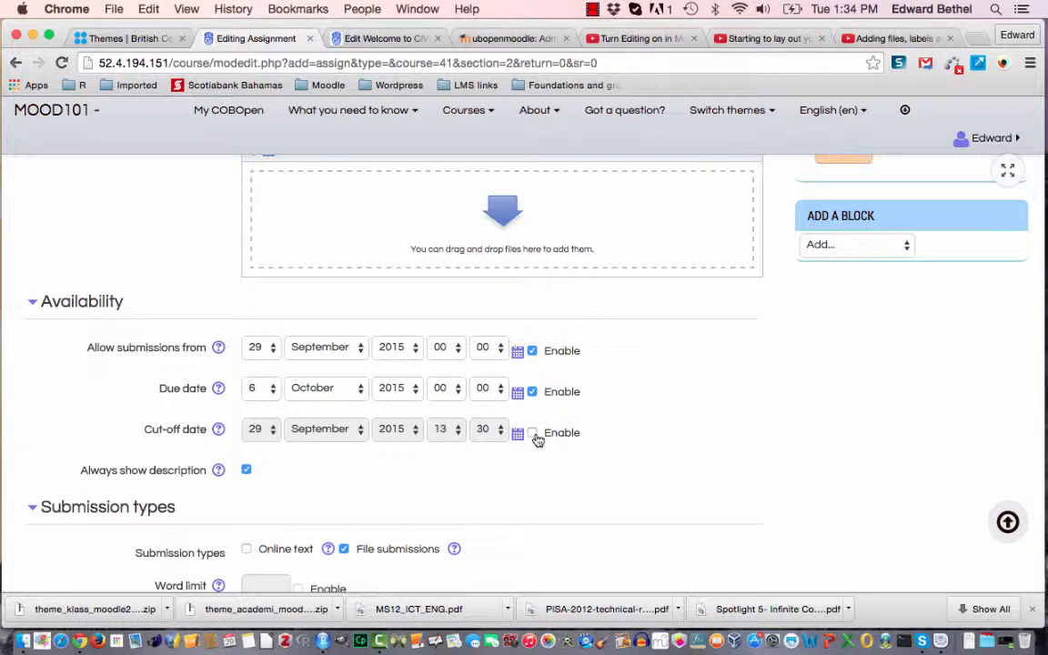
{"action": "scroll", "coordinate": [538, 441], "scroll_direction": "down", "scroll_amount": 5}
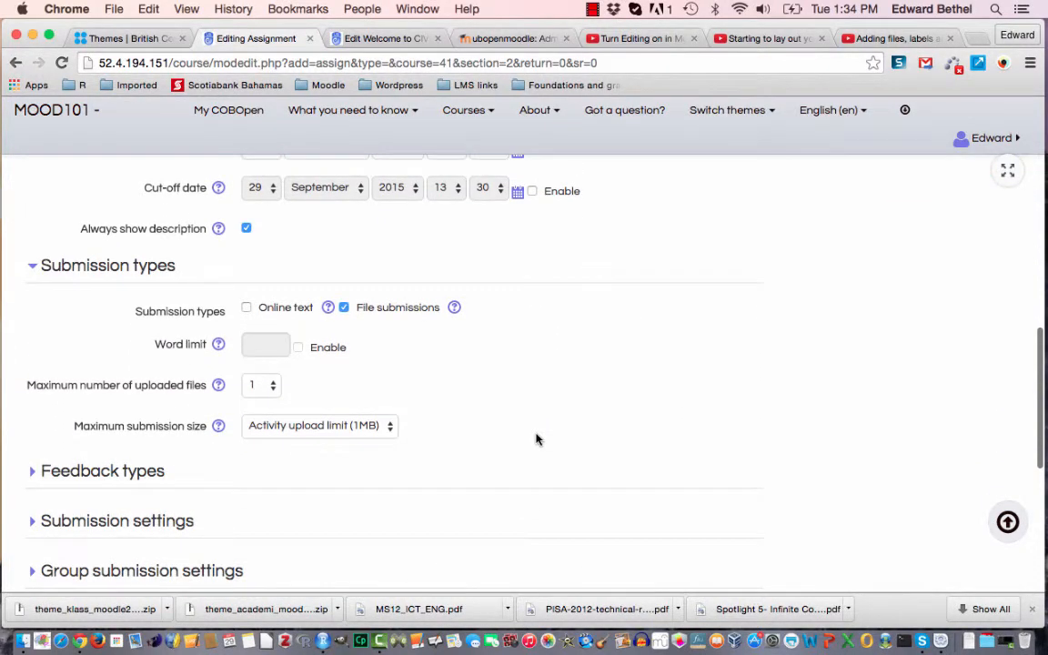
{"action": "scroll", "coordinate": [536, 440], "scroll_direction": "down", "scroll_amount": 1}
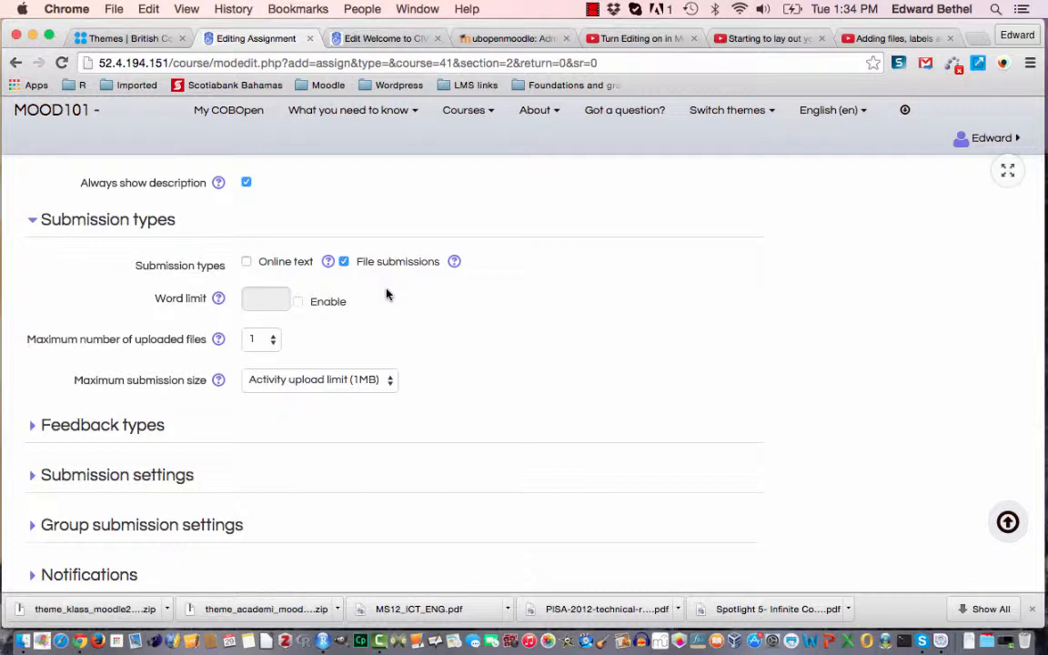
{"action": "left_click", "coordinate": [247, 264]}
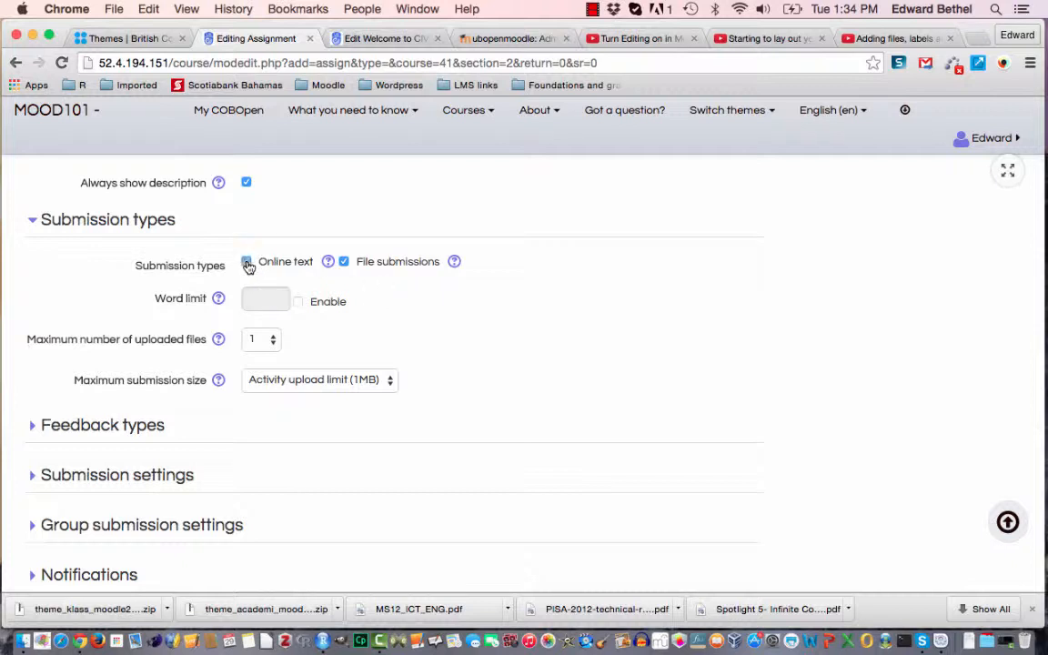
{"action": "left_click", "coordinate": [345, 263]}
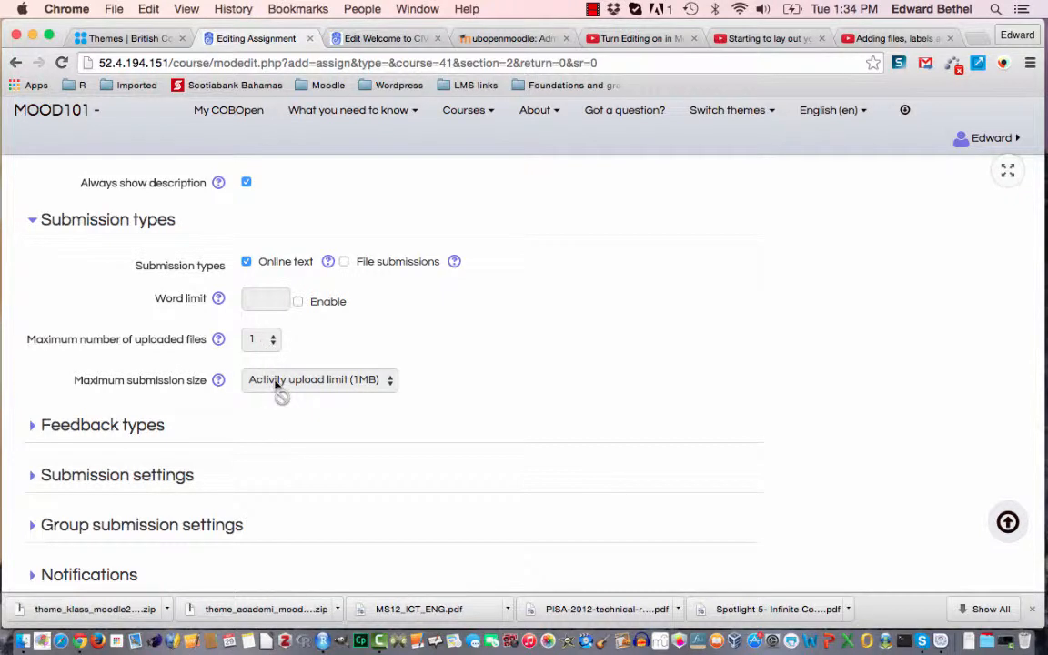
Enable the word limit for online text submissions and set it to 100
{"action": "left_click", "coordinate": [298, 304]}
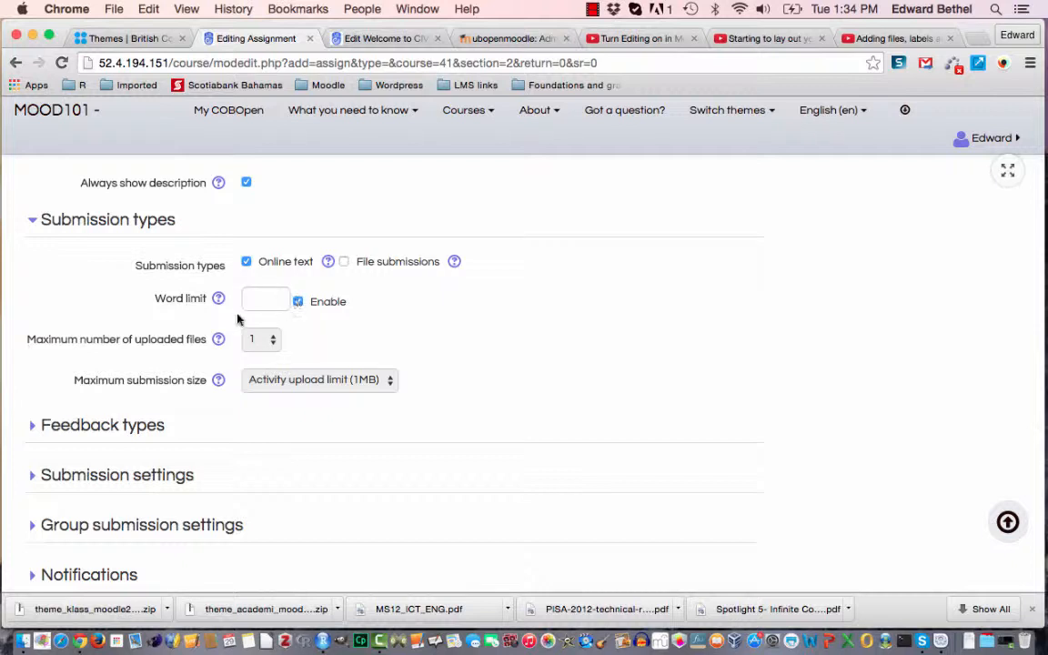
{"action": "left_click", "coordinate": [264, 300]}
{"action": "type", "text": "100"}
Add the sentence "Please limit your answer to 100 words or less." to the end of the assignment description
{"action": "scroll", "coordinate": [368, 316], "scroll_direction": "up", "scroll_amount": 5}
{"action": "scroll", "coordinate": [368, 315], "scroll_direction": "up", "scroll_amount": 4}
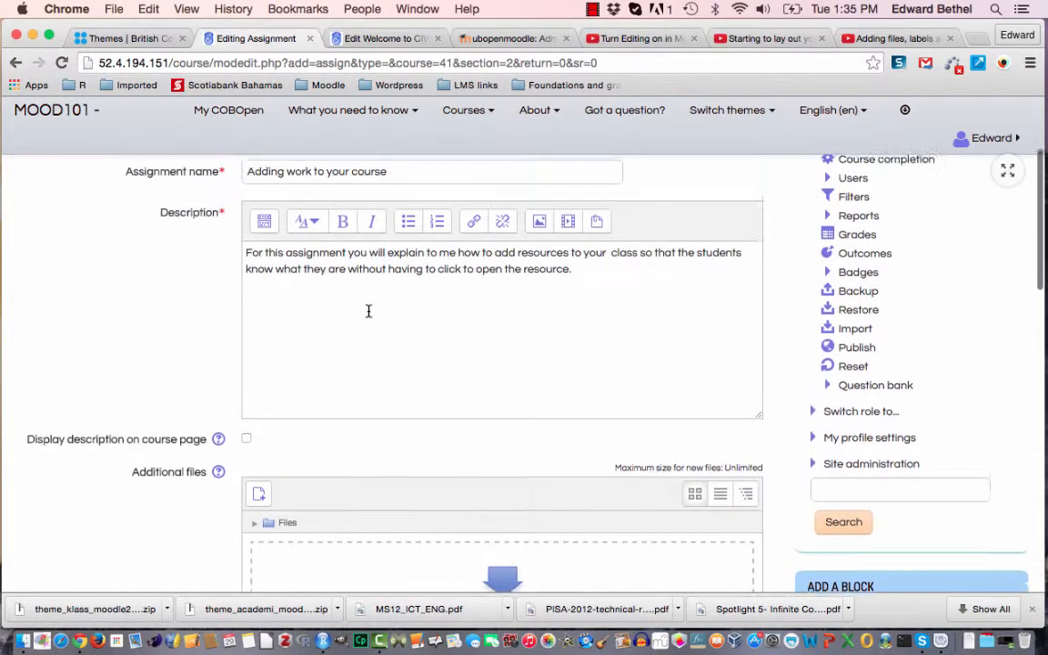
{"action": "left_click", "coordinate": [593, 288]}
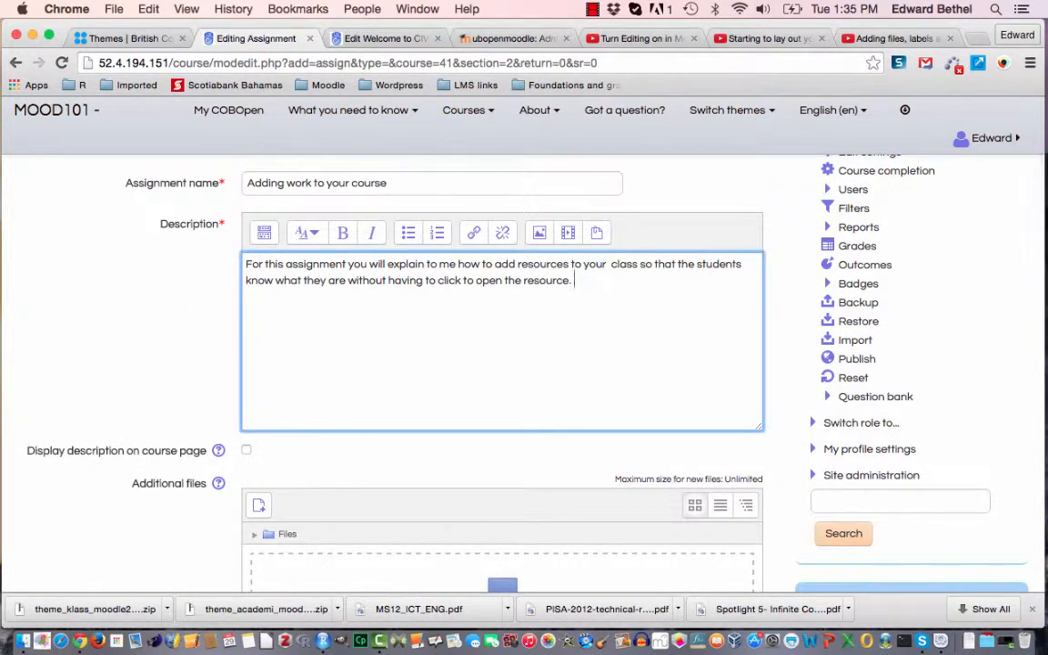
{"action": "type", "text": "Please limit your answer"}
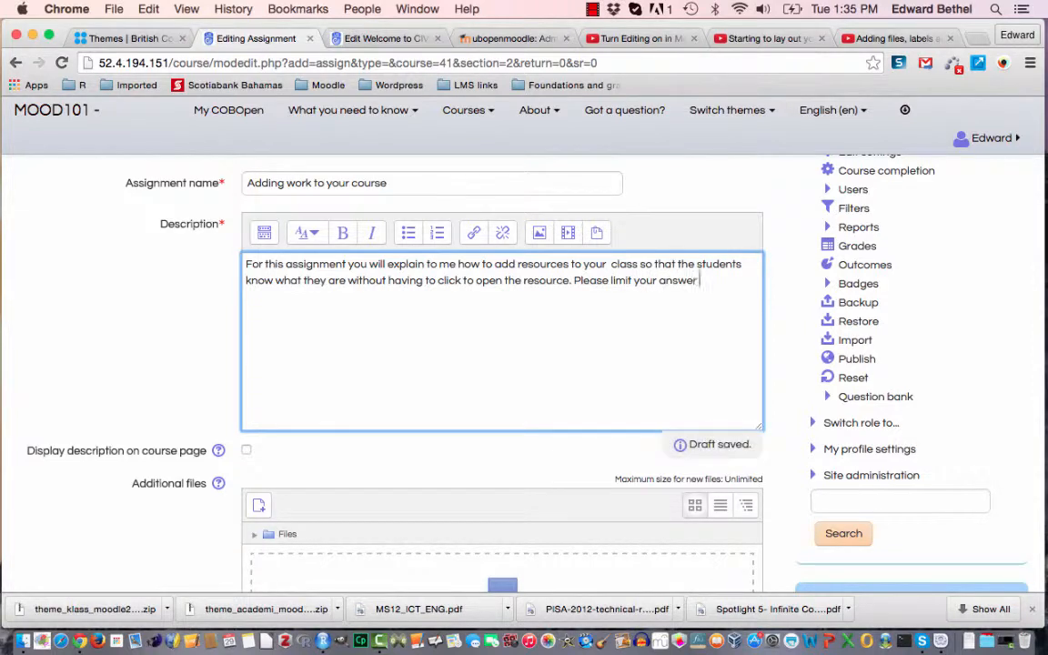
{"action": "type", "text": " to 1200"}
{"action": "key", "text": "BackSpace"}
{"action": "key", "text": "BackSpace"}
{"action": "key", "text": "BackSpace"}
{"action": "type", "text": "00 w"}
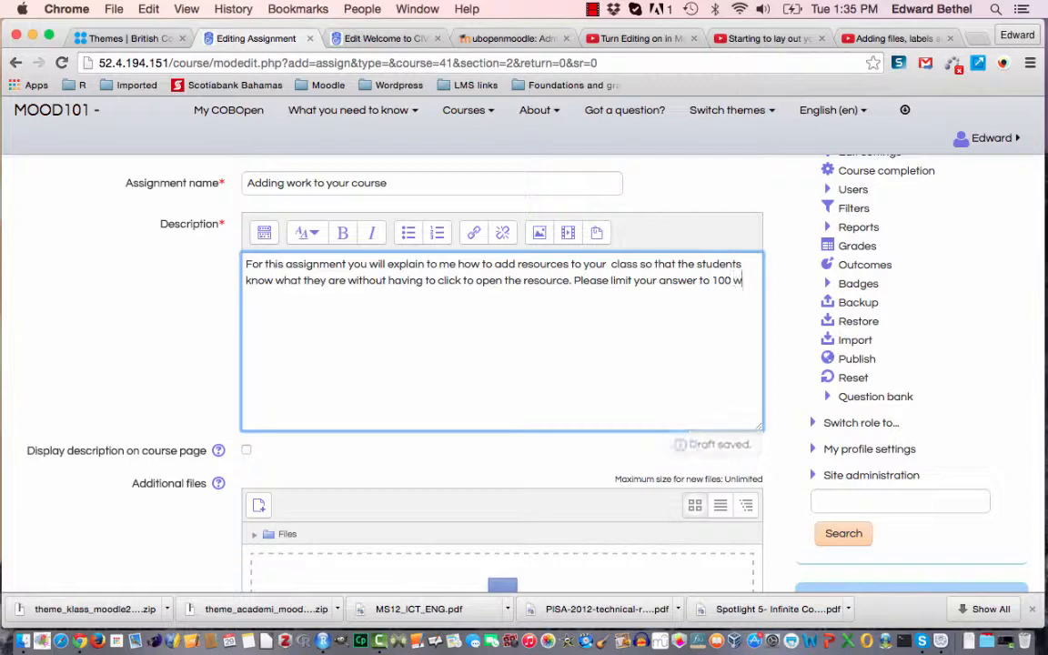
{"action": "type", "text": "ords or less."}
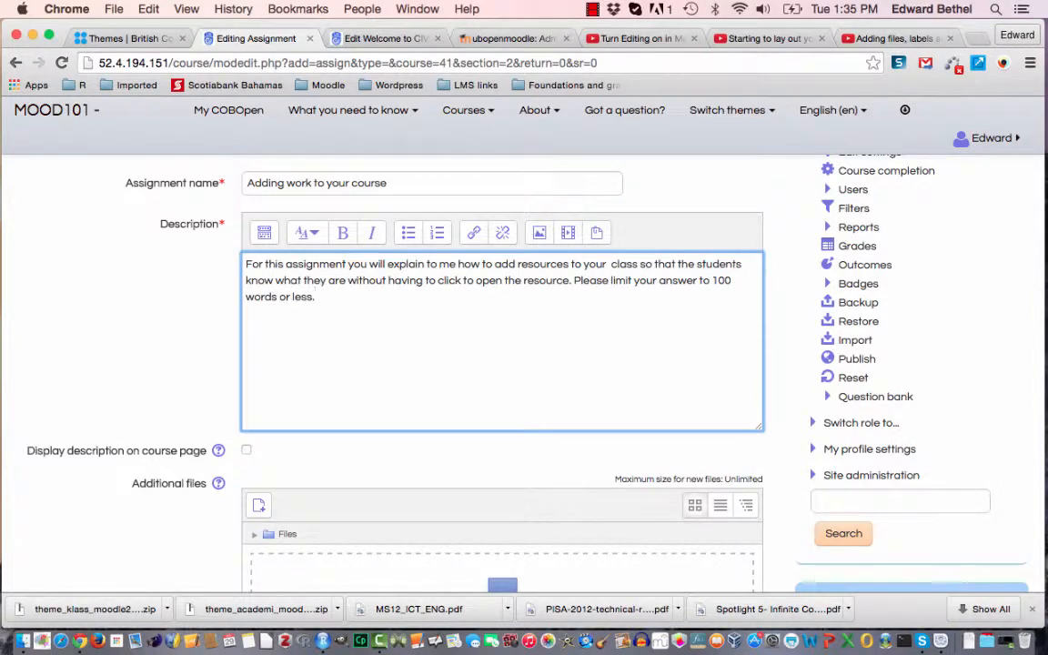
Try the Comment inline feedback option as Yes, and set it back to No
{"action": "scroll", "coordinate": [524, 364], "scroll_direction": "down", "scroll_amount": 10}
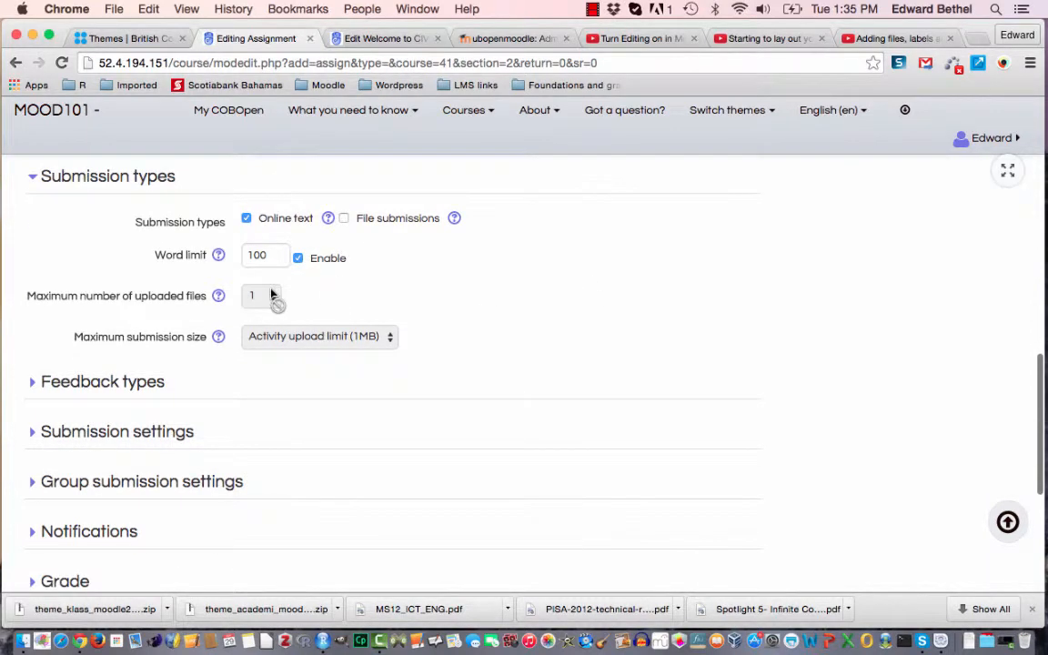
{"action": "left_click", "coordinate": [141, 389]}
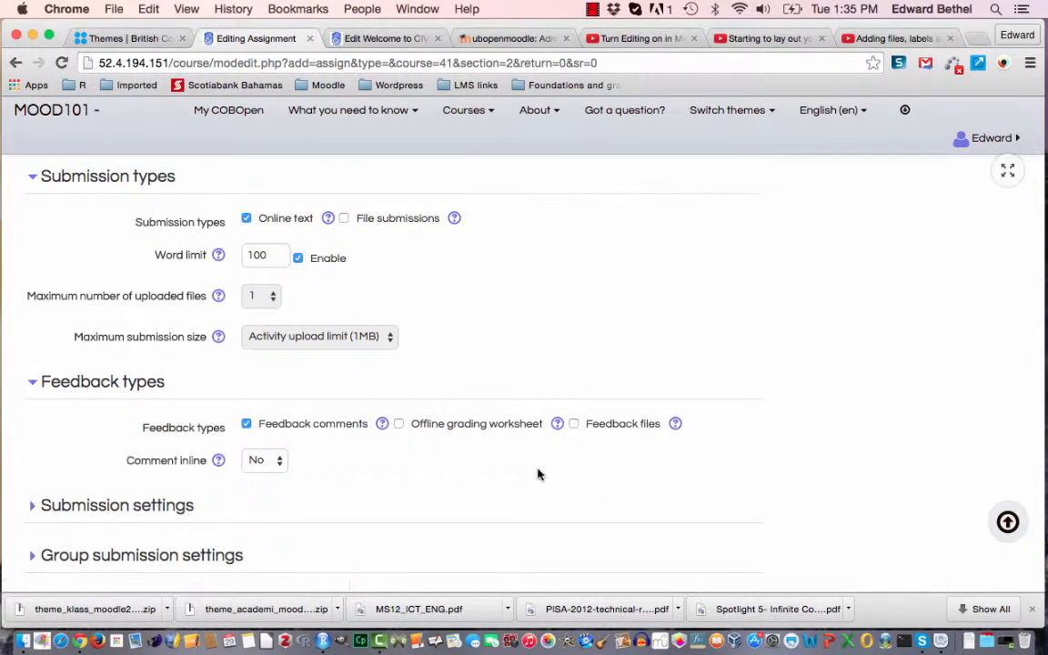
{"action": "scroll", "coordinate": [546, 496], "scroll_direction": "down", "scroll_amount": 3}
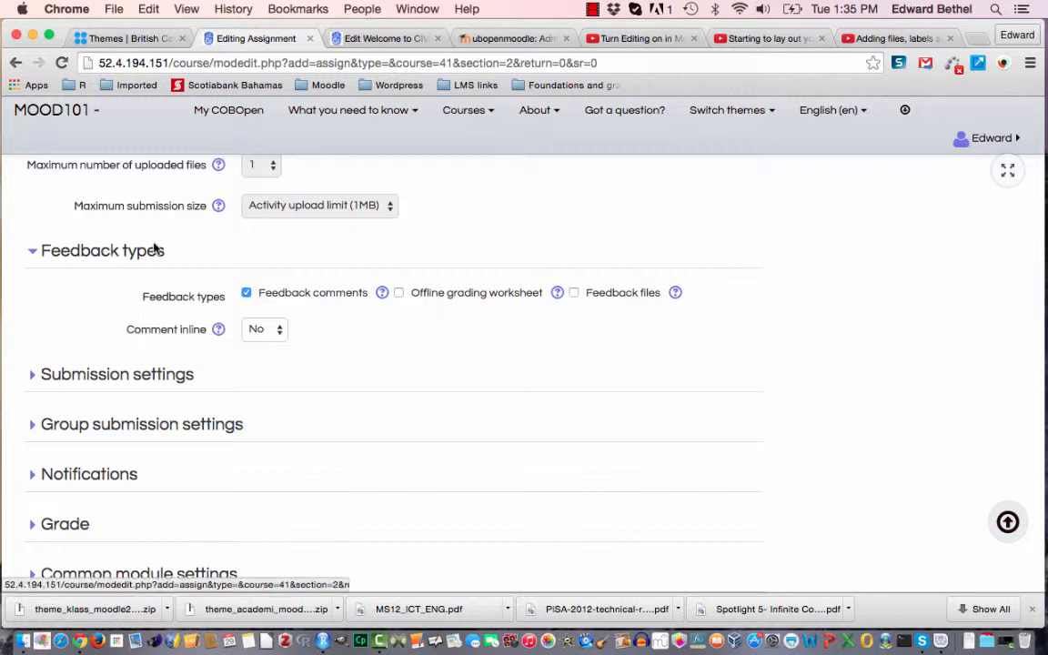
{"action": "left_click", "coordinate": [278, 331]}
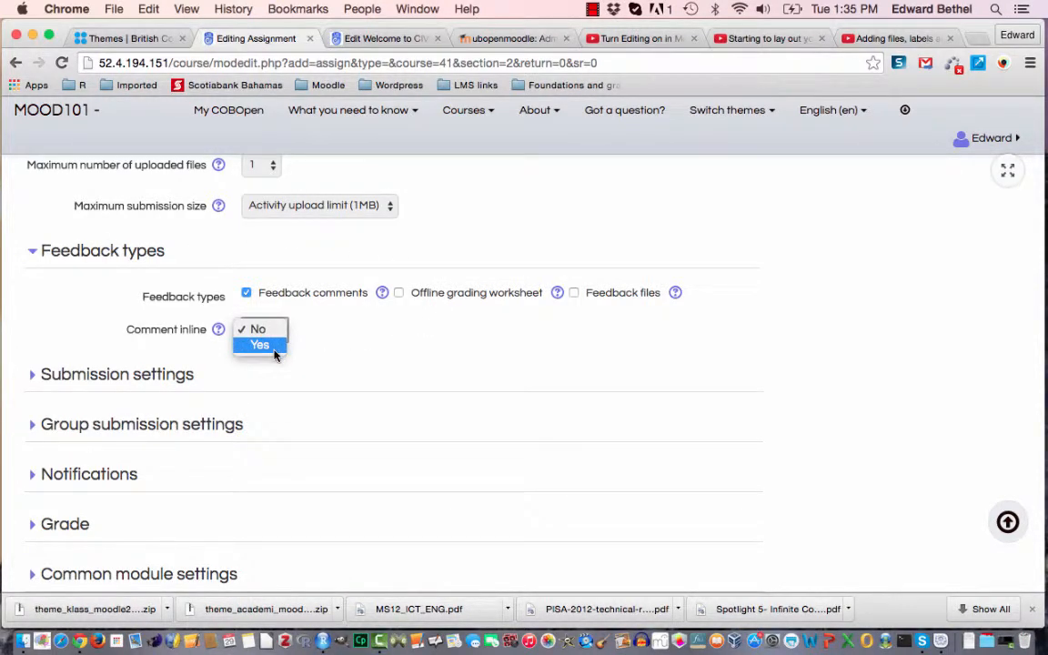
{"action": "left_click", "coordinate": [260, 345]}
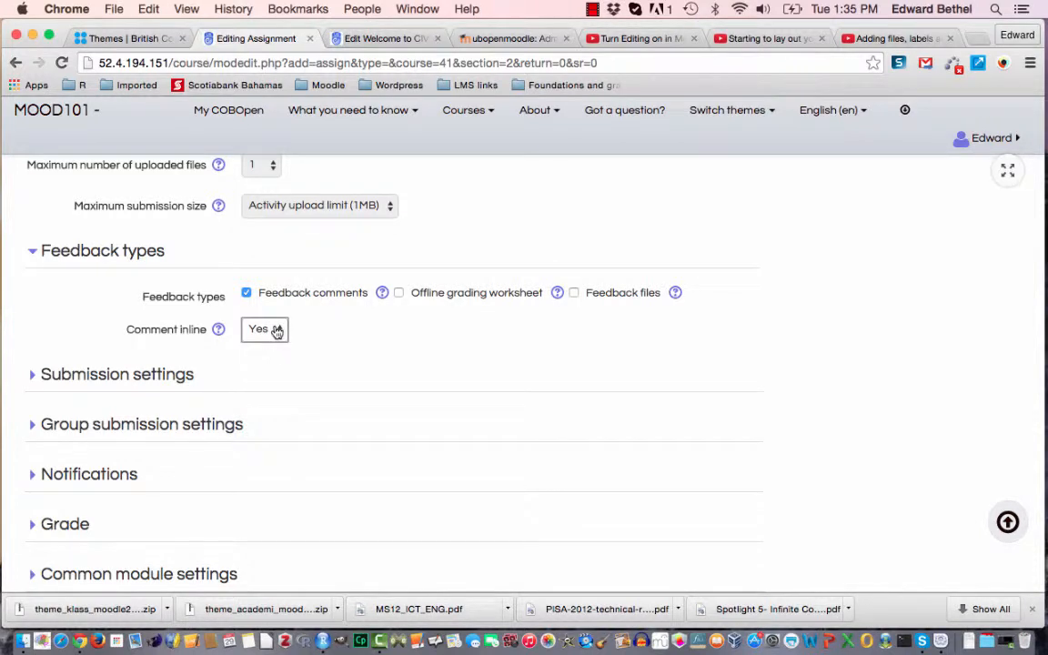
{"action": "left_click", "coordinate": [277, 331]}
{"action": "left_click", "coordinate": [273, 310]}
In the submission settings, set the requirement that students accept the submission statement to Yes
{"action": "scroll", "coordinate": [357, 329], "scroll_direction": "down", "scroll_amount": 2}
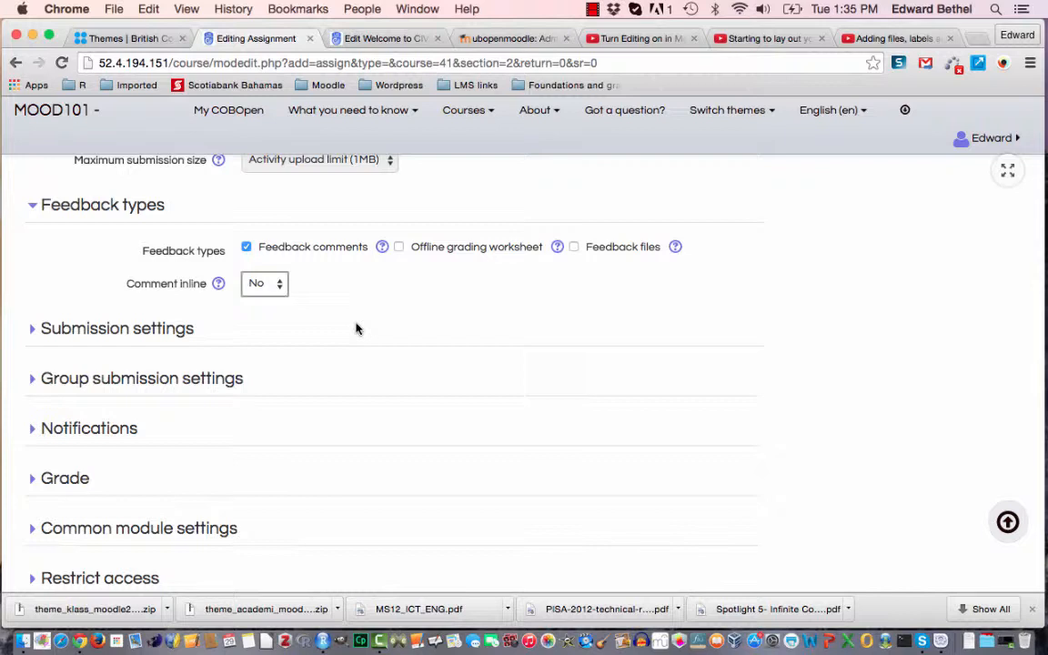
{"action": "left_click", "coordinate": [152, 329]}
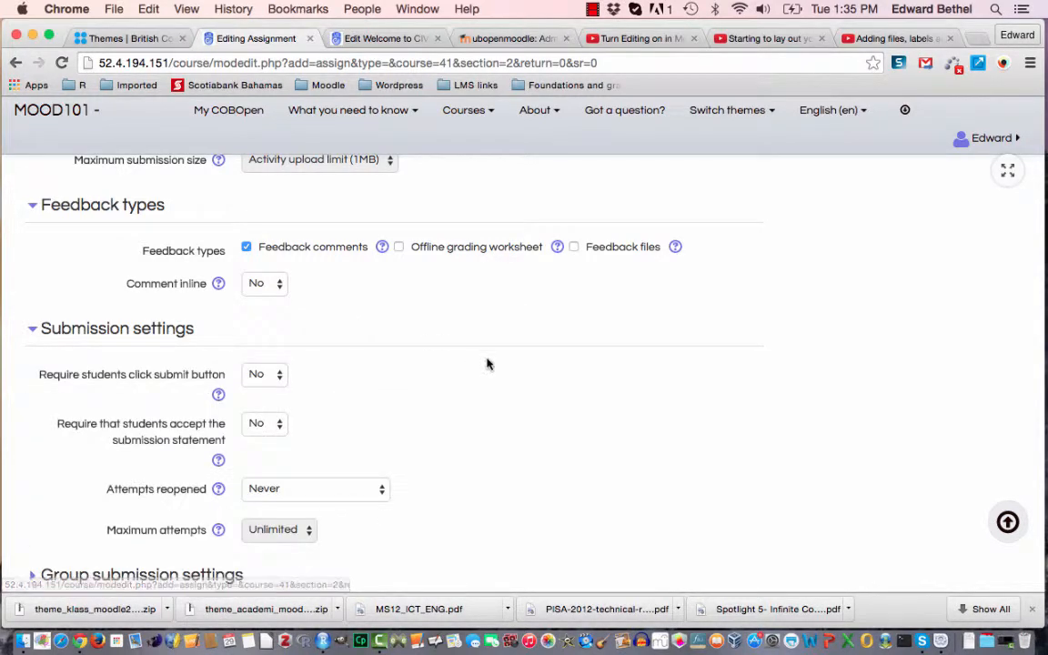
{"action": "scroll", "coordinate": [487, 364], "scroll_direction": "down", "scroll_amount": 3}
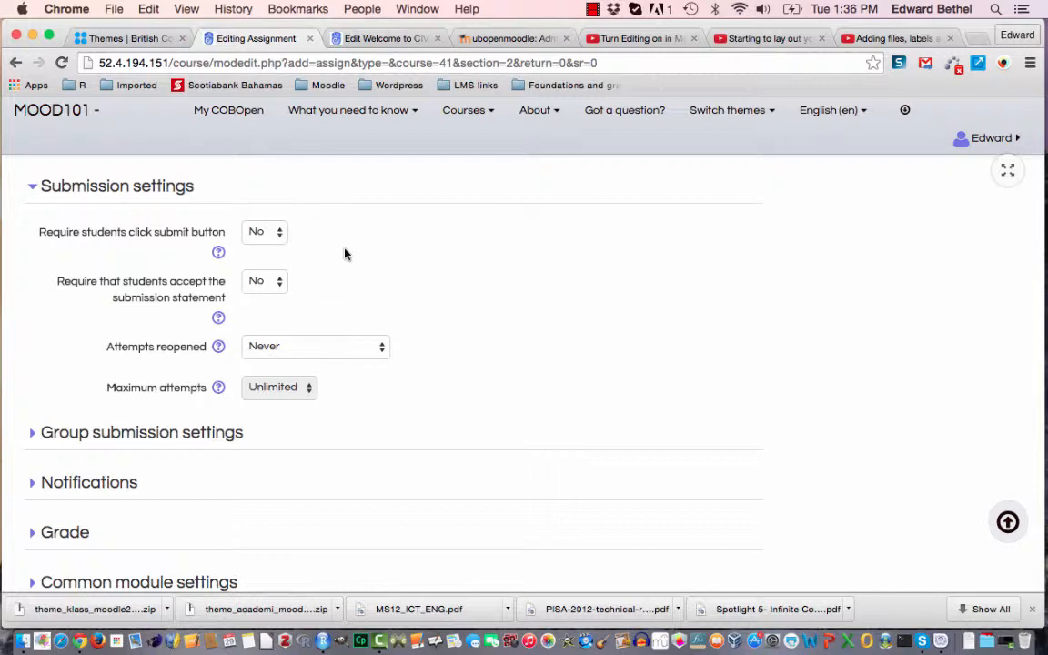
{"action": "left_click", "coordinate": [273, 283]}
{"action": "left_click", "coordinate": [270, 299]}
Try reopening attempts Manually and Automatically until pass with Unlimited maximum attempts, and set Attempts reopened back to Never
{"action": "left_click", "coordinate": [361, 349]}
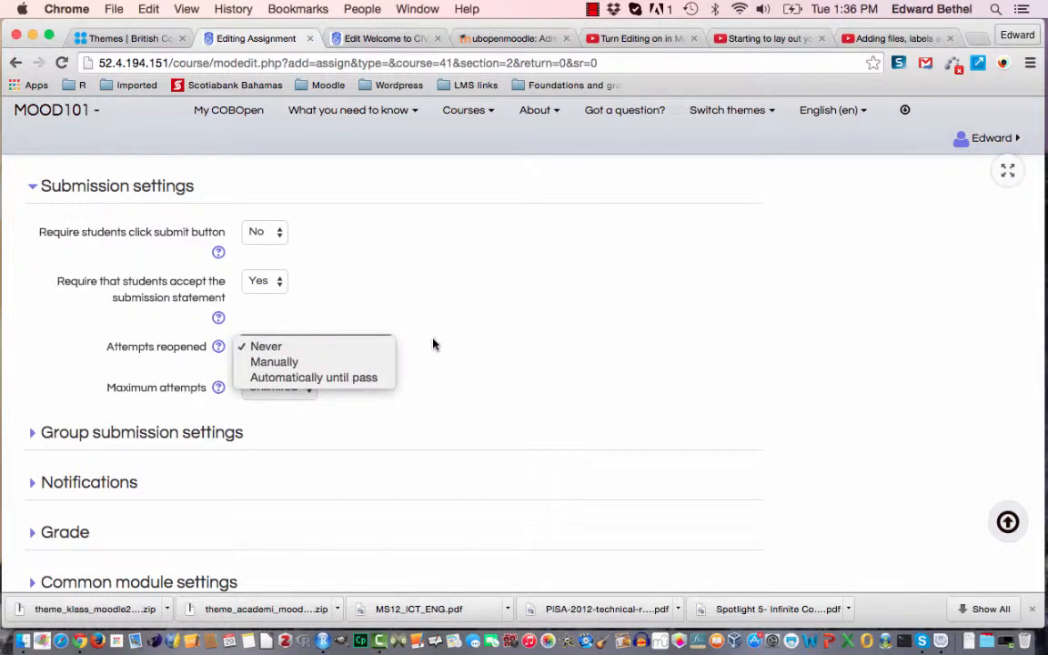
{"action": "left_click", "coordinate": [375, 370]}
{"action": "left_click", "coordinate": [293, 391]}
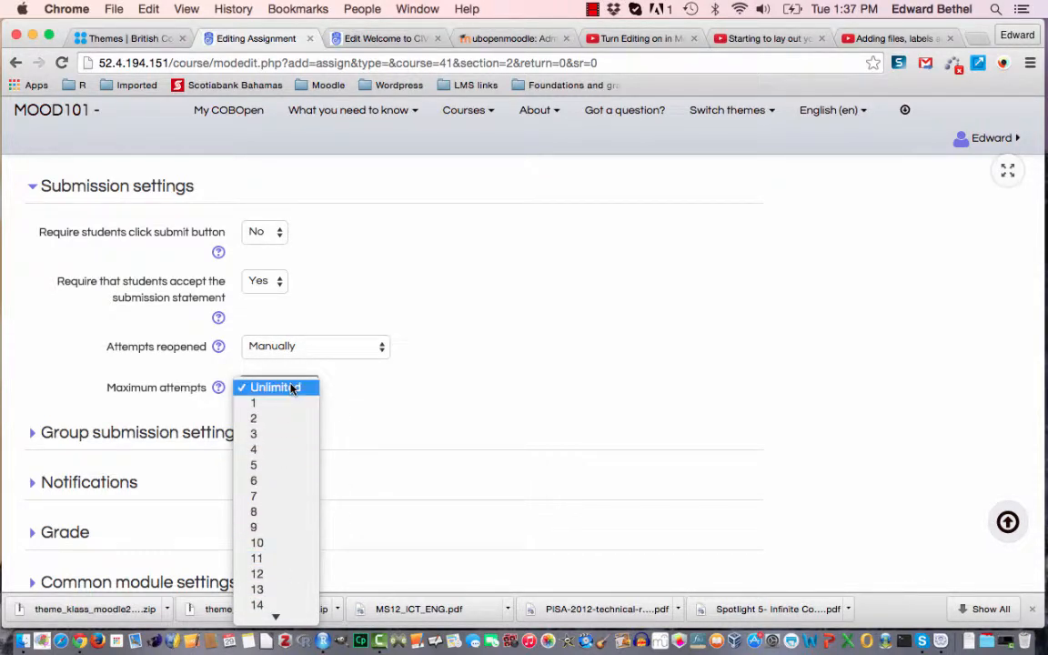
{"action": "left_click", "coordinate": [292, 388]}
{"action": "left_click", "coordinate": [374, 347]}
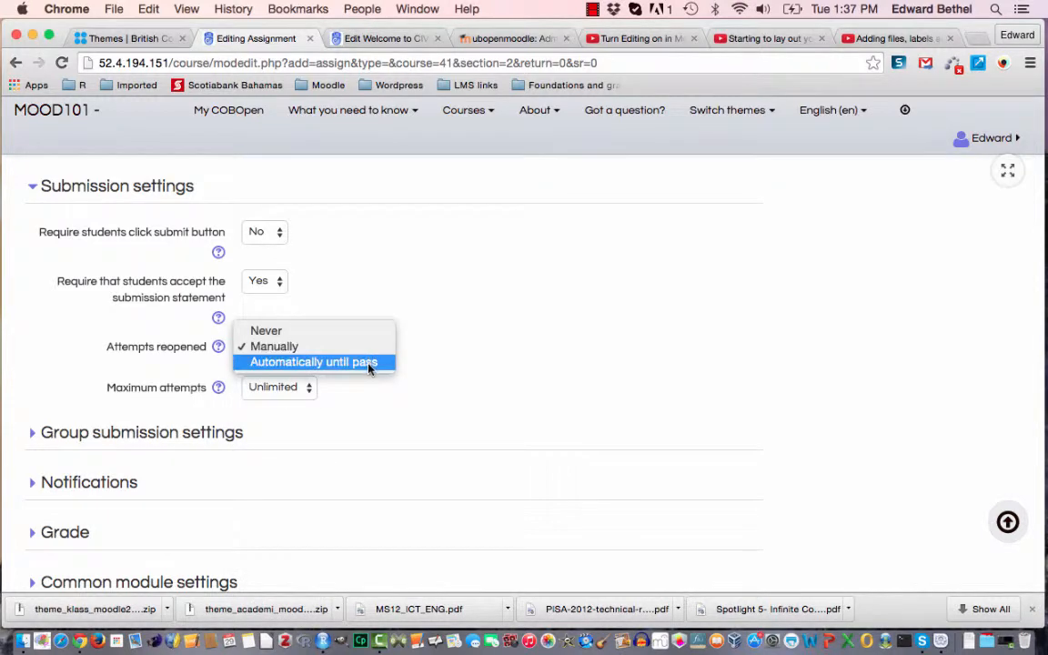
{"action": "left_click", "coordinate": [369, 364]}
{"action": "left_click", "coordinate": [304, 391]}
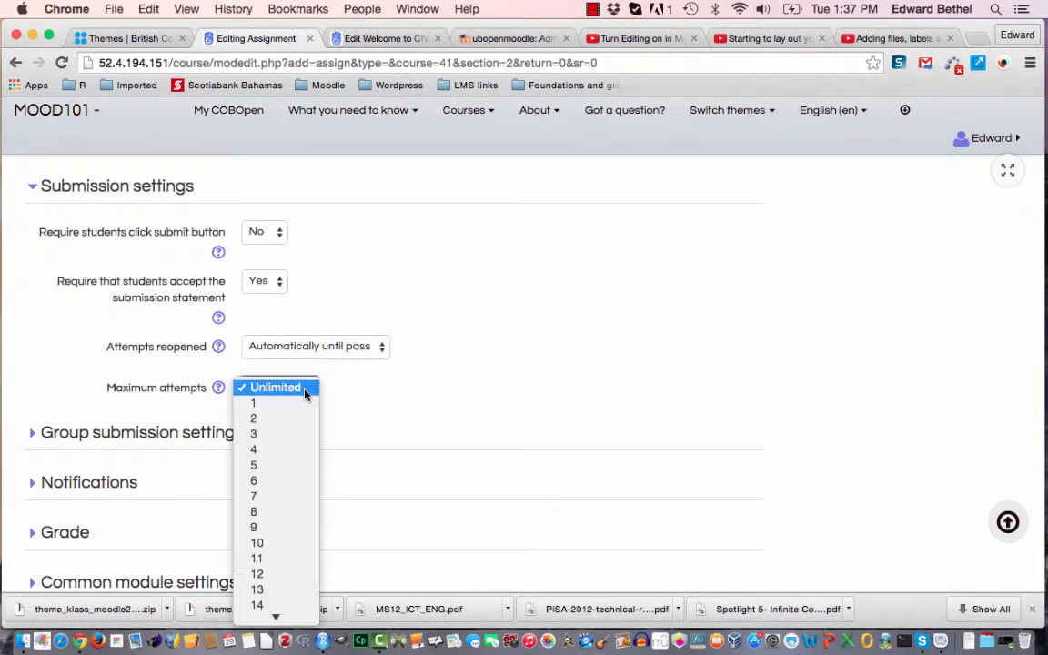
{"action": "left_click", "coordinate": [305, 391]}
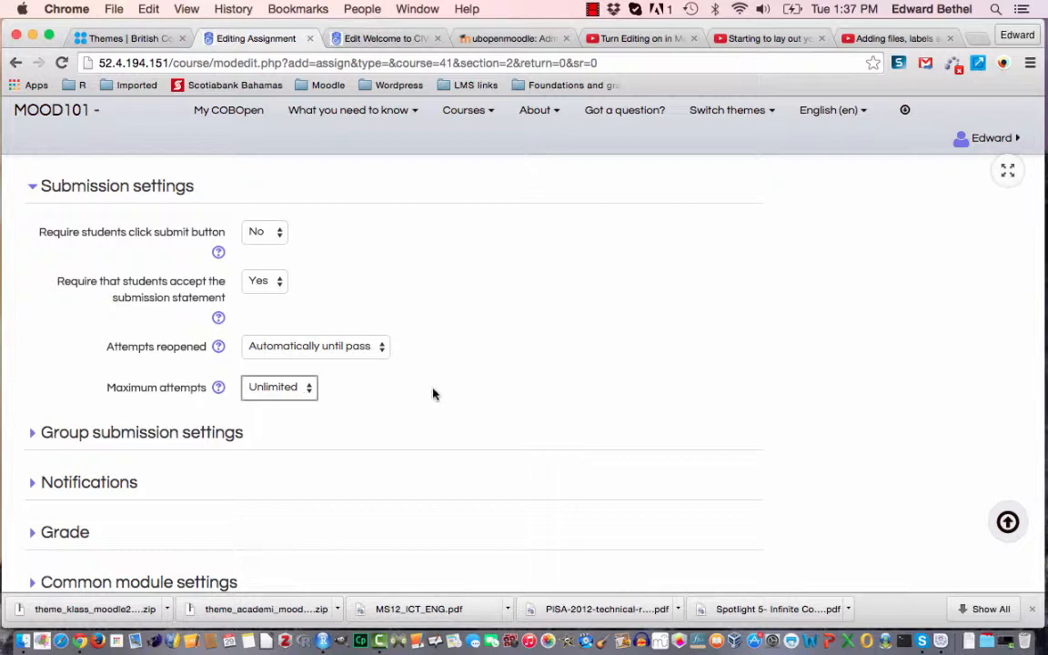
{"action": "left_click", "coordinate": [371, 351]}
{"action": "left_click", "coordinate": [369, 314]}
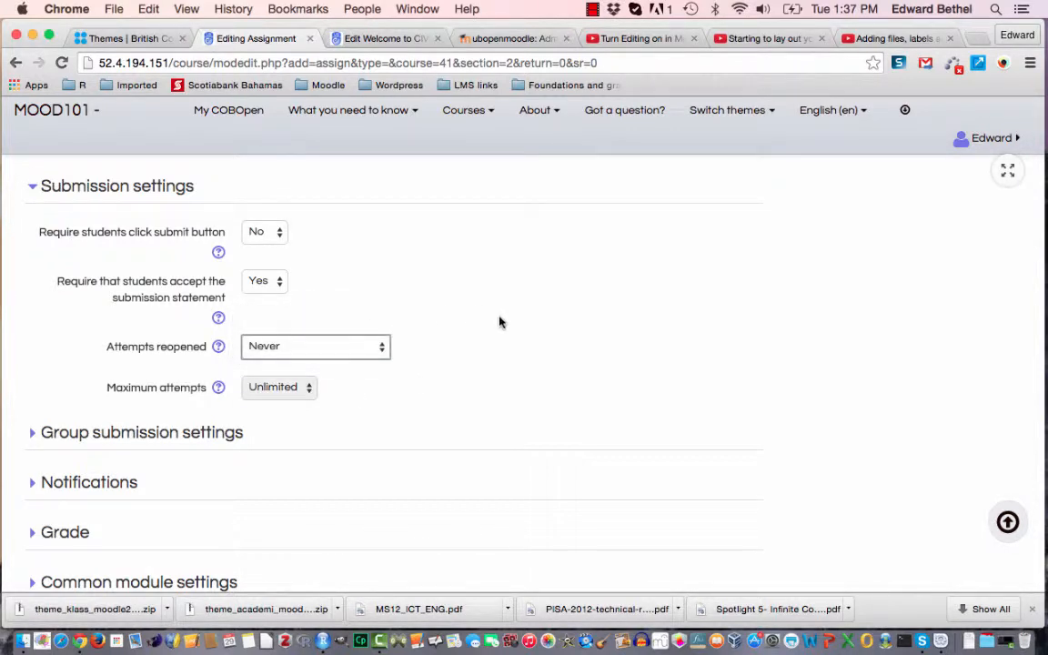
Examine the assignment's notification settings and the choices for notifying graders about submissions
{"action": "scroll", "coordinate": [498, 320], "scroll_direction": "down", "scroll_amount": 3}
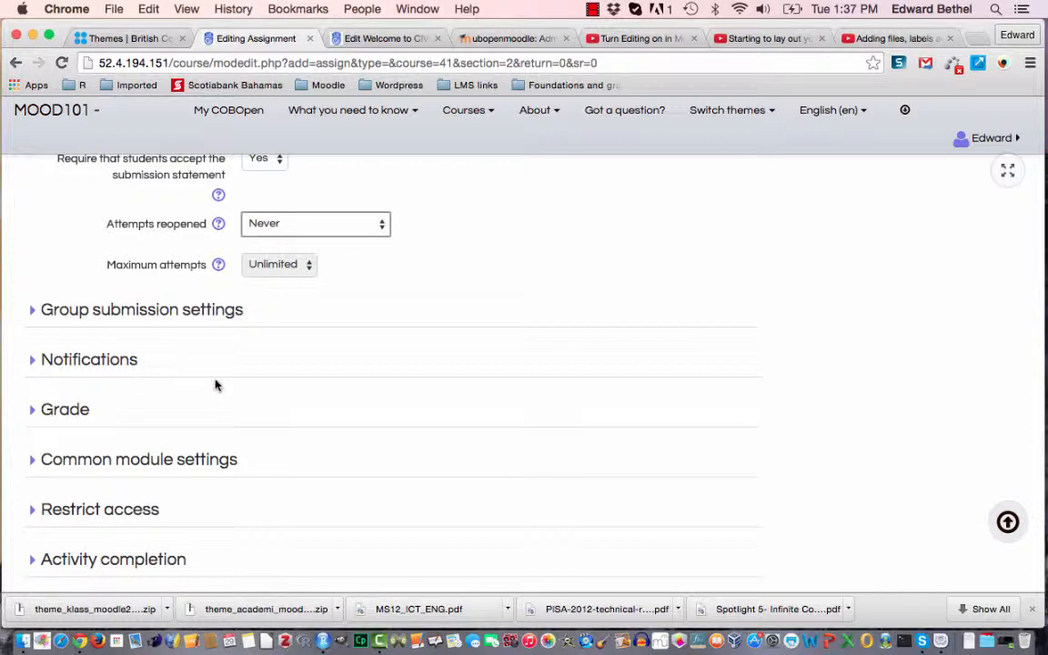
{"action": "scroll", "coordinate": [216, 385], "scroll_direction": "down", "scroll_amount": 3}
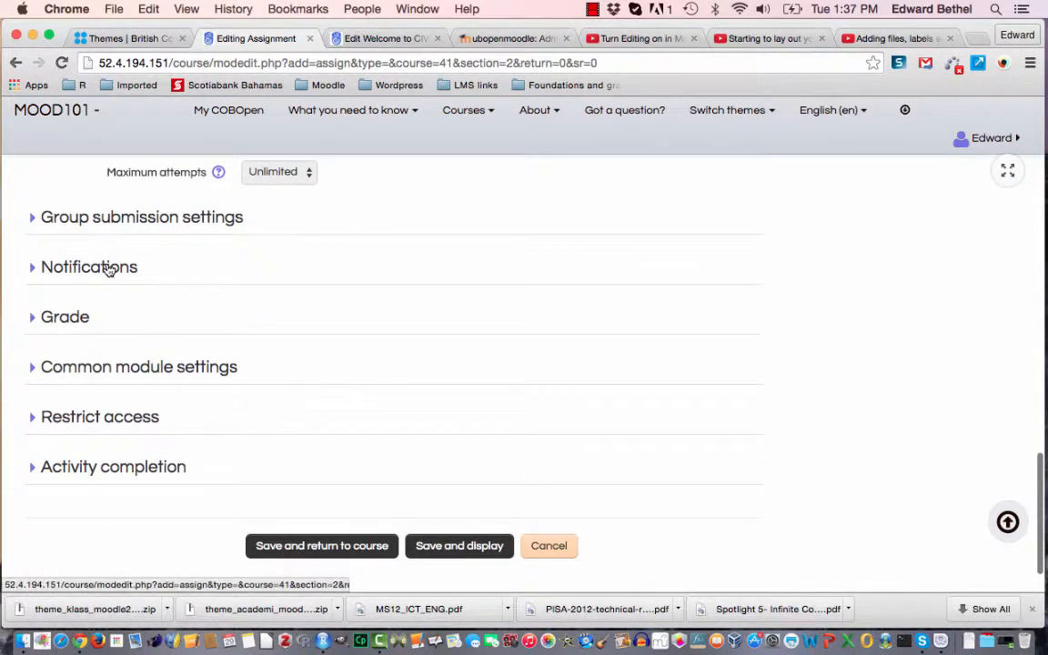
{"action": "left_click", "coordinate": [107, 268]}
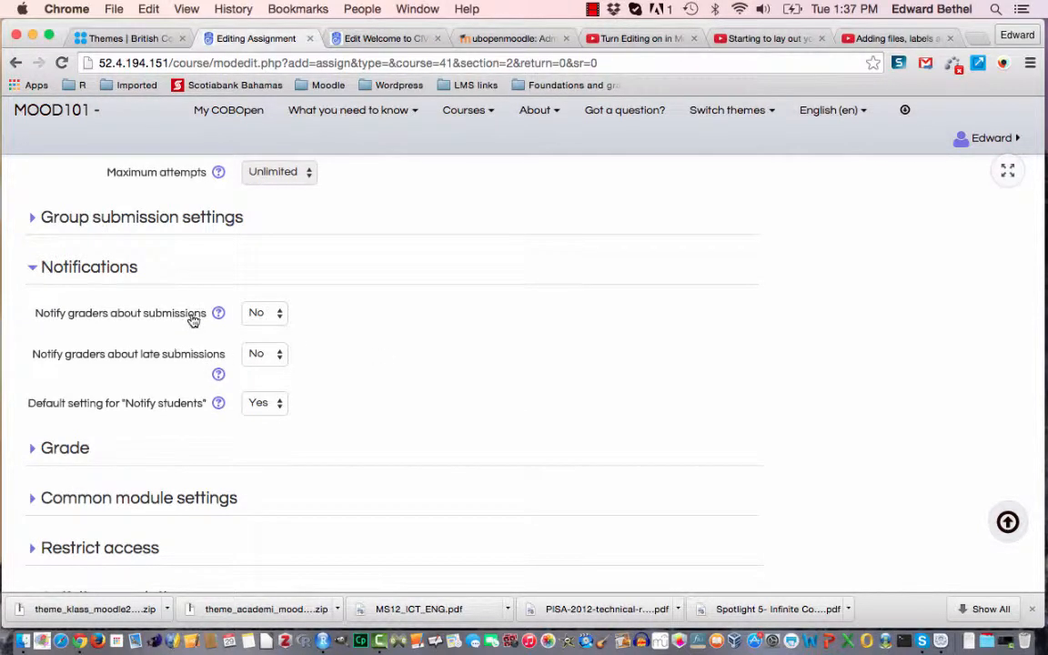
{"action": "left_click", "coordinate": [281, 314]}
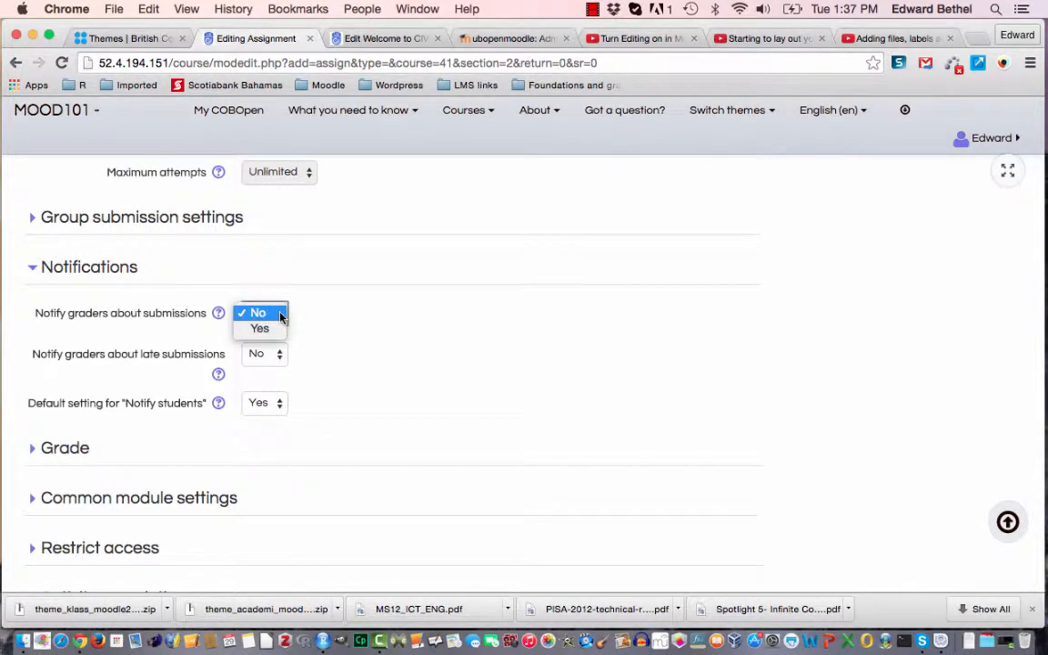
{"action": "left_click", "coordinate": [406, 343]}
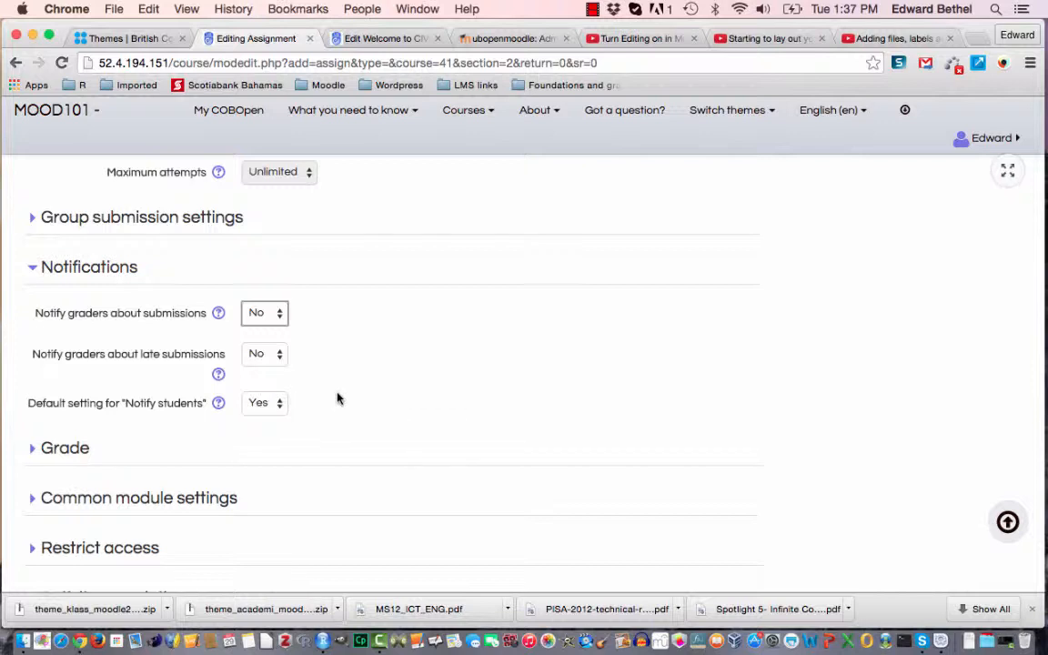
Review the common module settings and the kinds of access restriction available, without adding a restriction
{"action": "scroll", "coordinate": [336, 399], "scroll_direction": "down", "scroll_amount": 2}
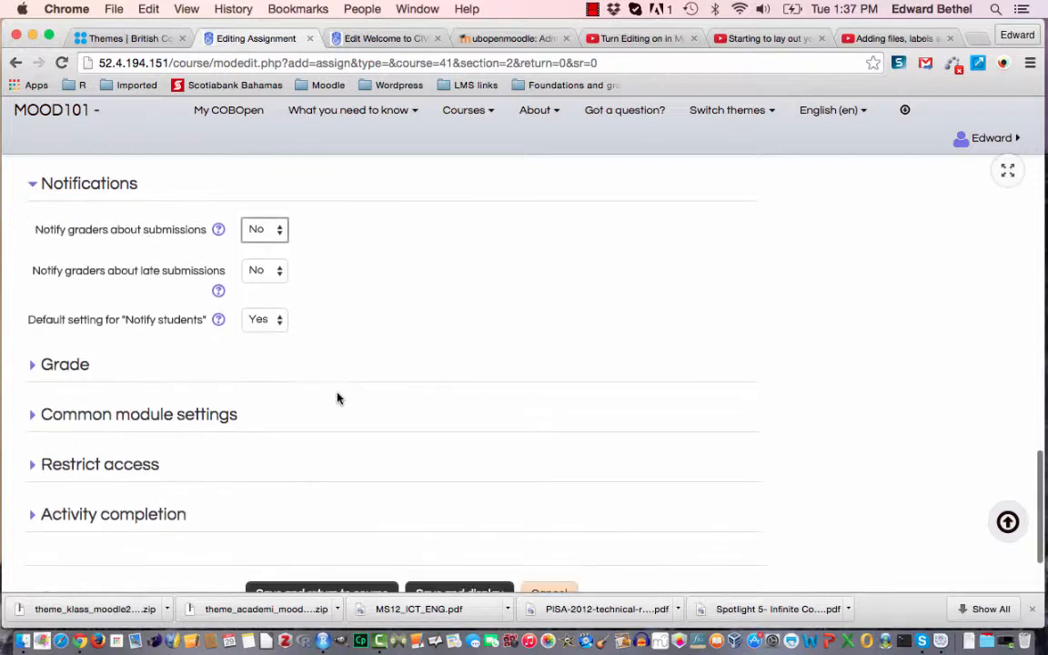
{"action": "left_click", "coordinate": [212, 415]}
{"action": "scroll", "coordinate": [501, 431], "scroll_direction": "down", "scroll_amount": 4}
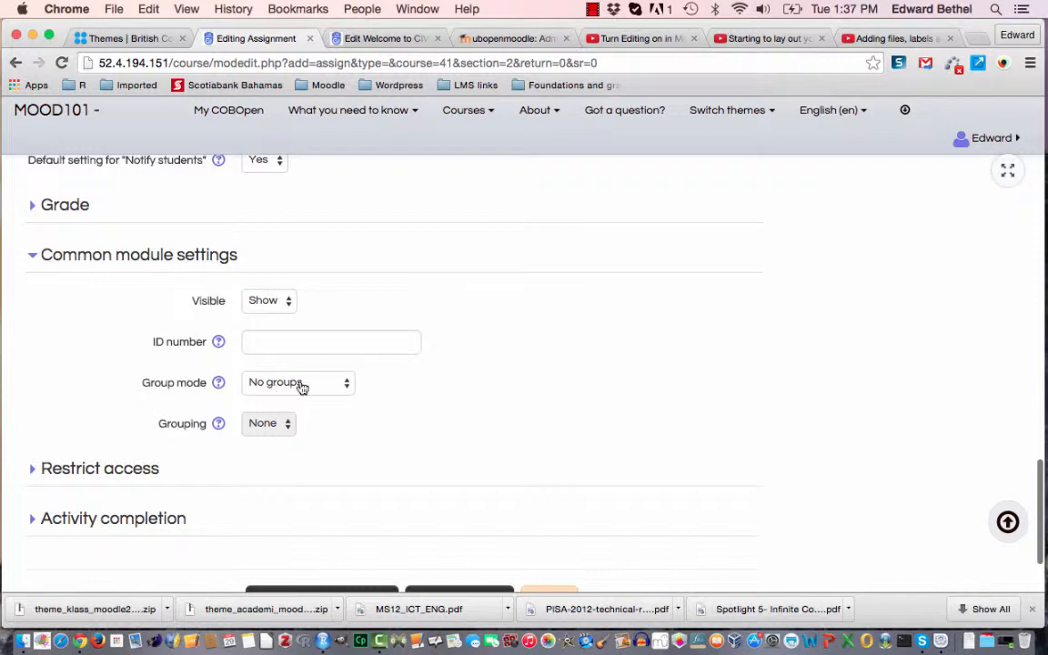
{"action": "left_click", "coordinate": [134, 479]}
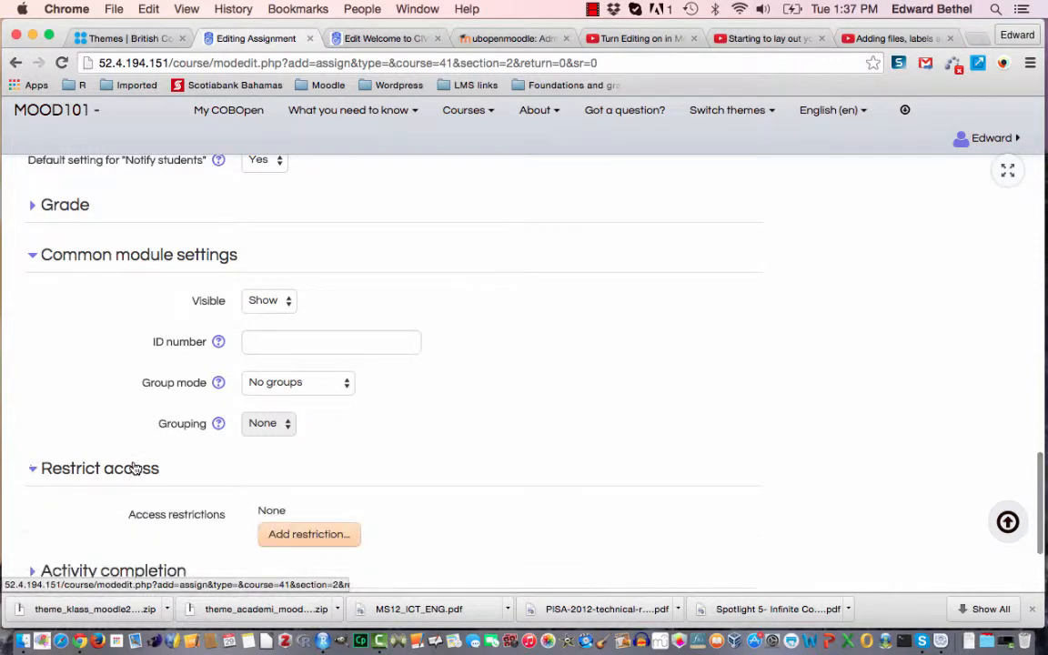
{"action": "scroll", "coordinate": [558, 502], "scroll_direction": "down", "scroll_amount": 2}
{"action": "scroll", "coordinate": [558, 502], "scroll_direction": "down", "scroll_amount": 2}
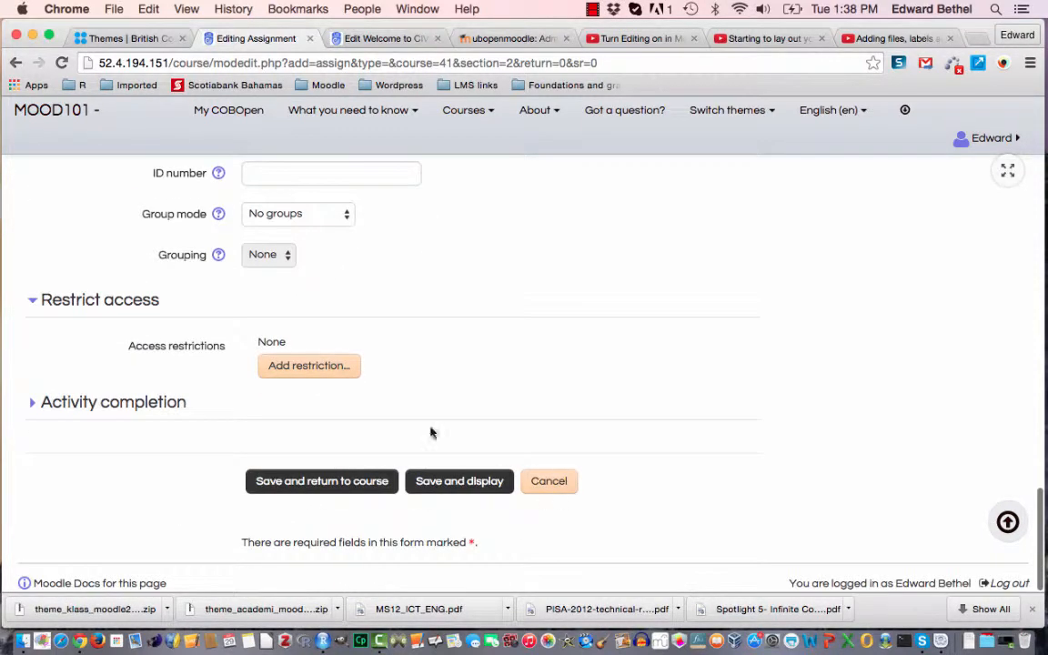
{"action": "left_click", "coordinate": [304, 366]}
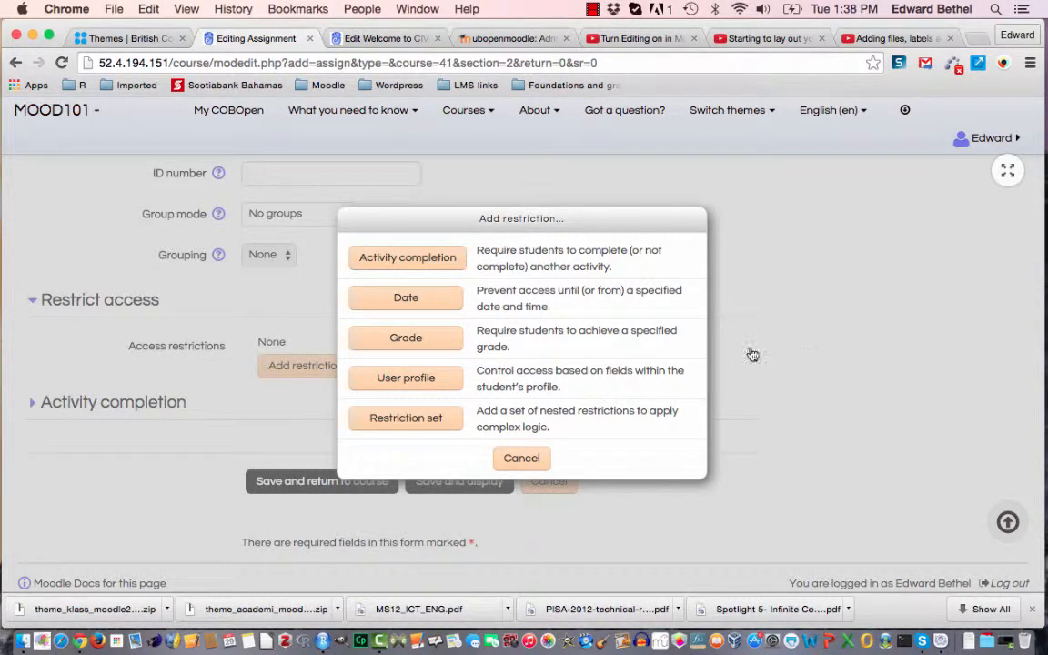
{"action": "left_click", "coordinate": [526, 460]}
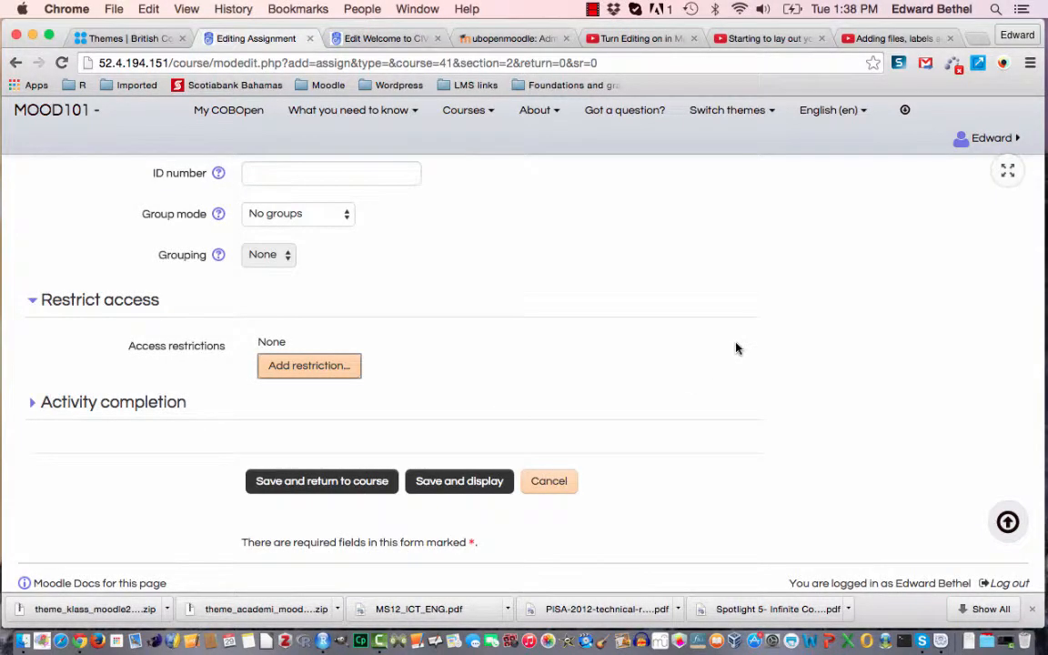
Set the activity's completion tracking to "Show activity as complete when conditions are met"
{"action": "left_click", "coordinate": [162, 405]}
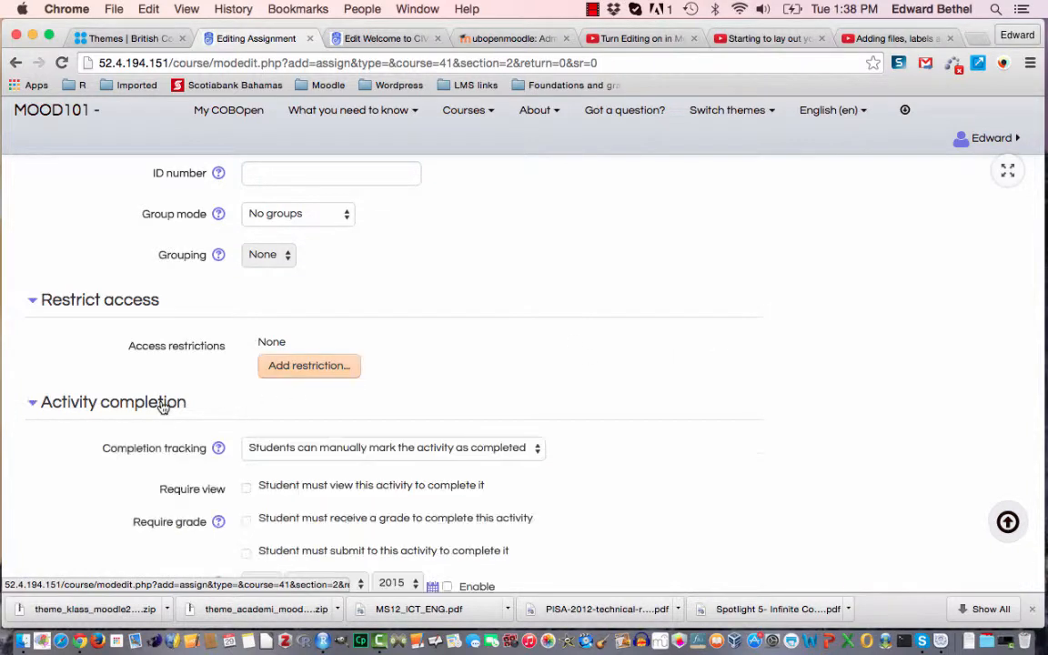
{"action": "scroll", "coordinate": [636, 398], "scroll_direction": "down", "scroll_amount": 3}
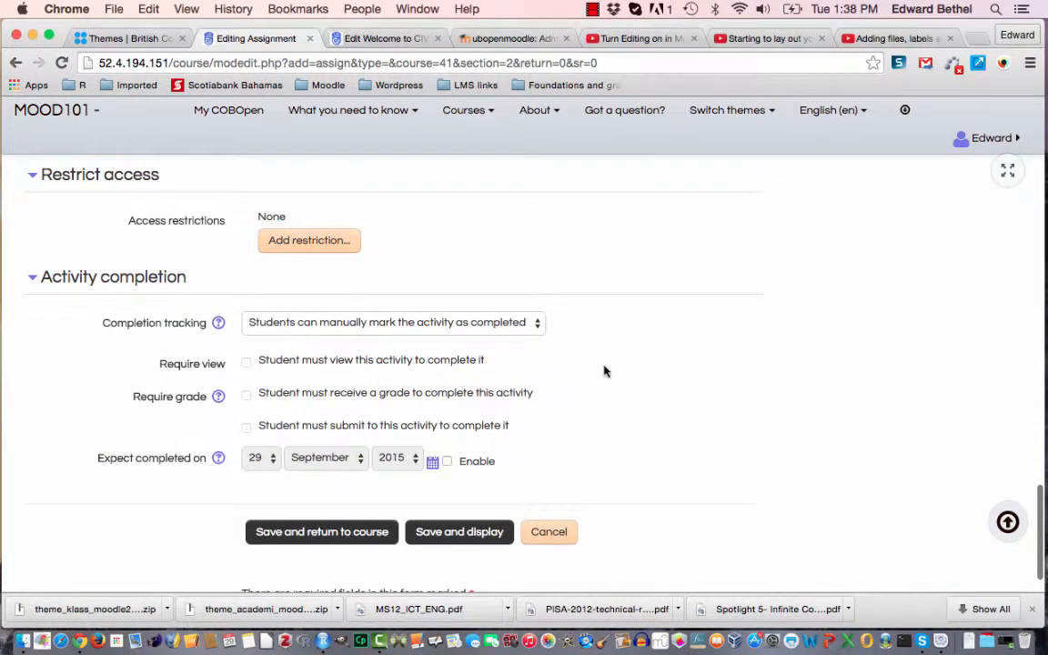
{"action": "left_click", "coordinate": [500, 330]}
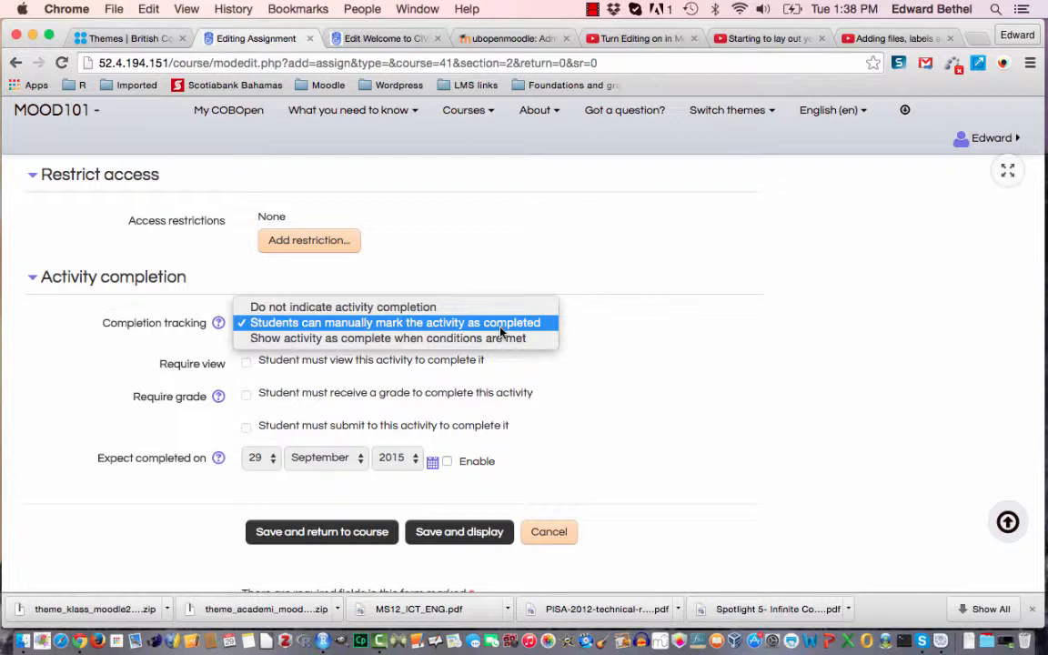
{"action": "left_click", "coordinate": [499, 338]}
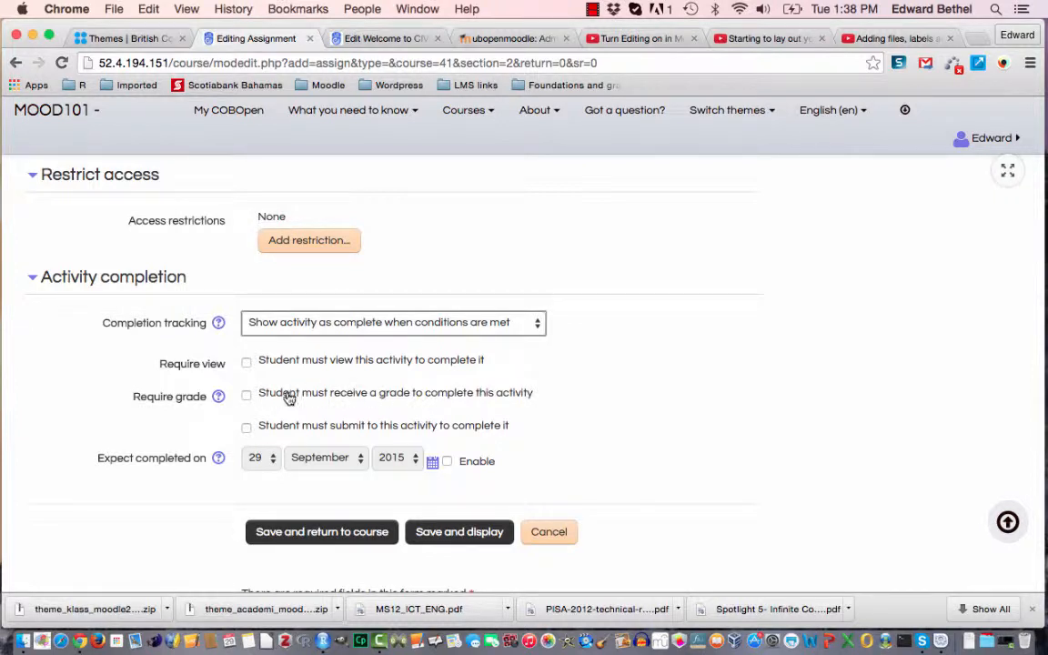
Try the completion tracking option "Students can manually mark the activity as completed", and restore "Show activity as complete when conditions are met"
{"action": "left_click", "coordinate": [516, 327]}
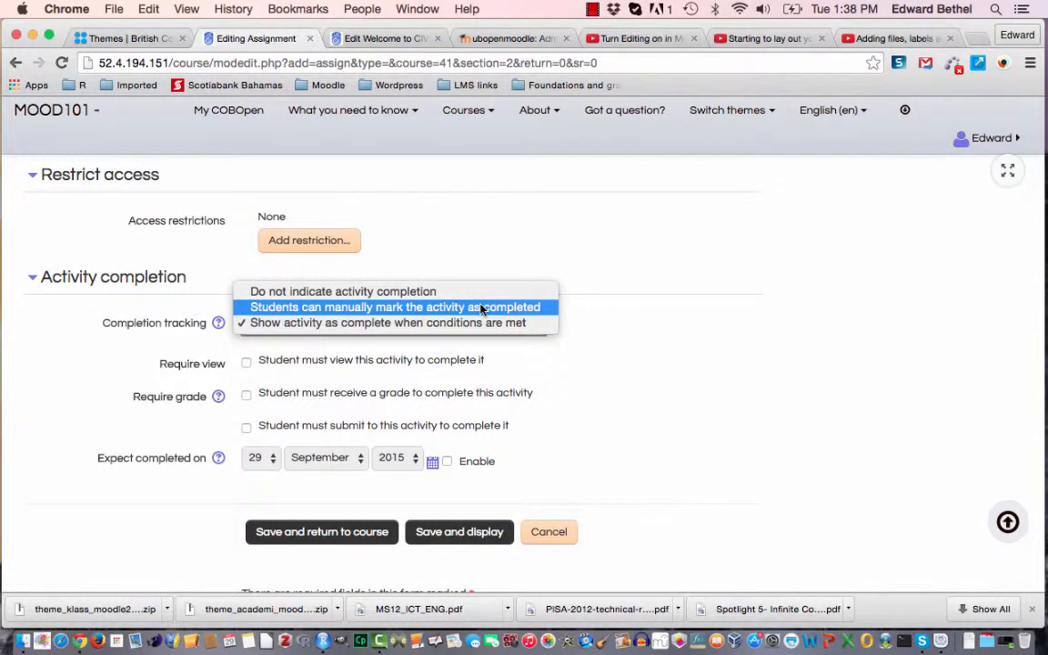
{"action": "left_click", "coordinate": [481, 307]}
{"action": "left_click", "coordinate": [528, 329]}
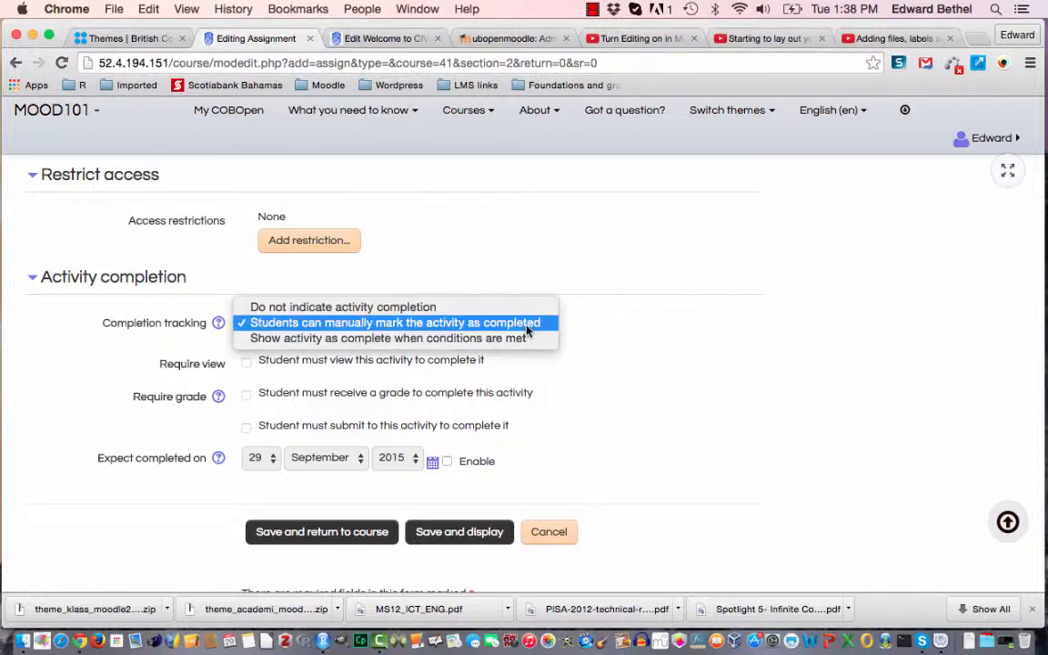
{"action": "left_click", "coordinate": [528, 339]}
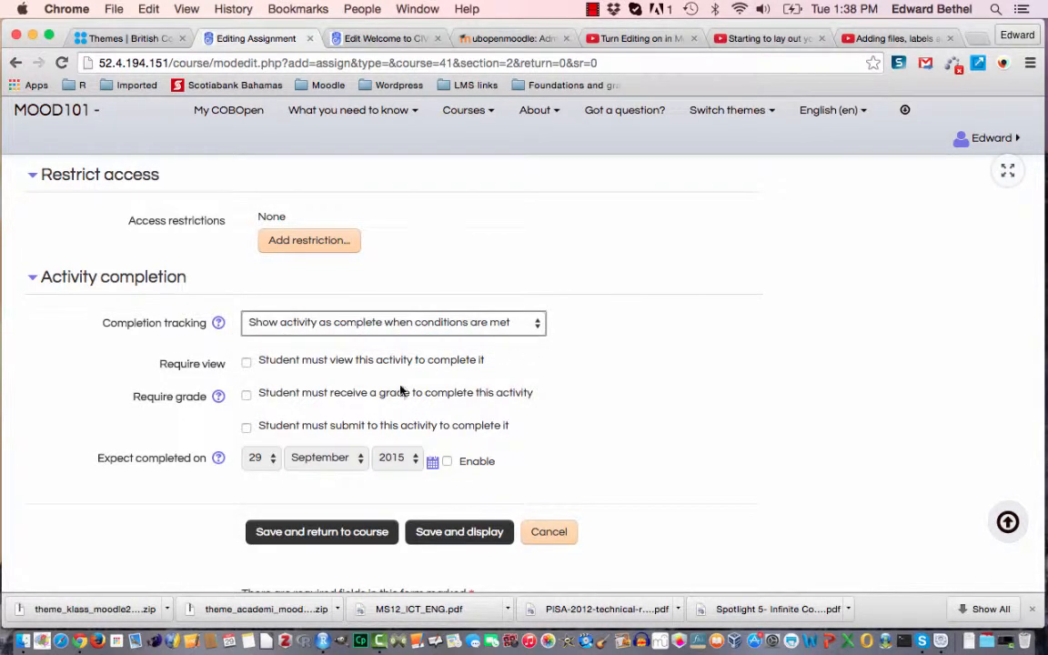
Require students to submit to the activity to complete it, and save and display the assignment
{"action": "left_click", "coordinate": [248, 428]}
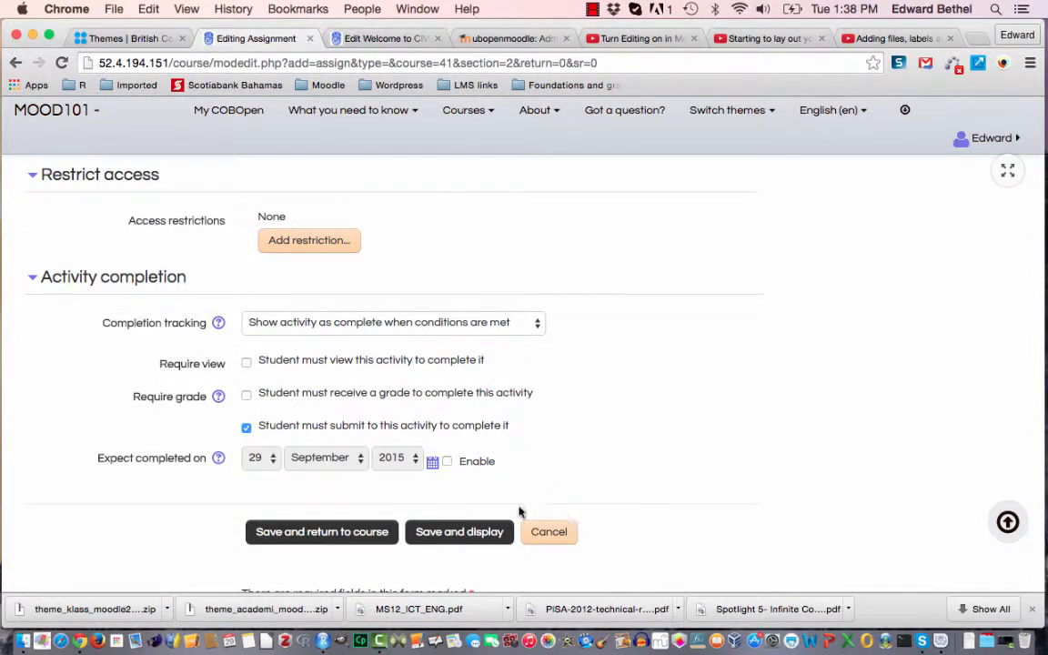
{"action": "left_click", "coordinate": [472, 532]}
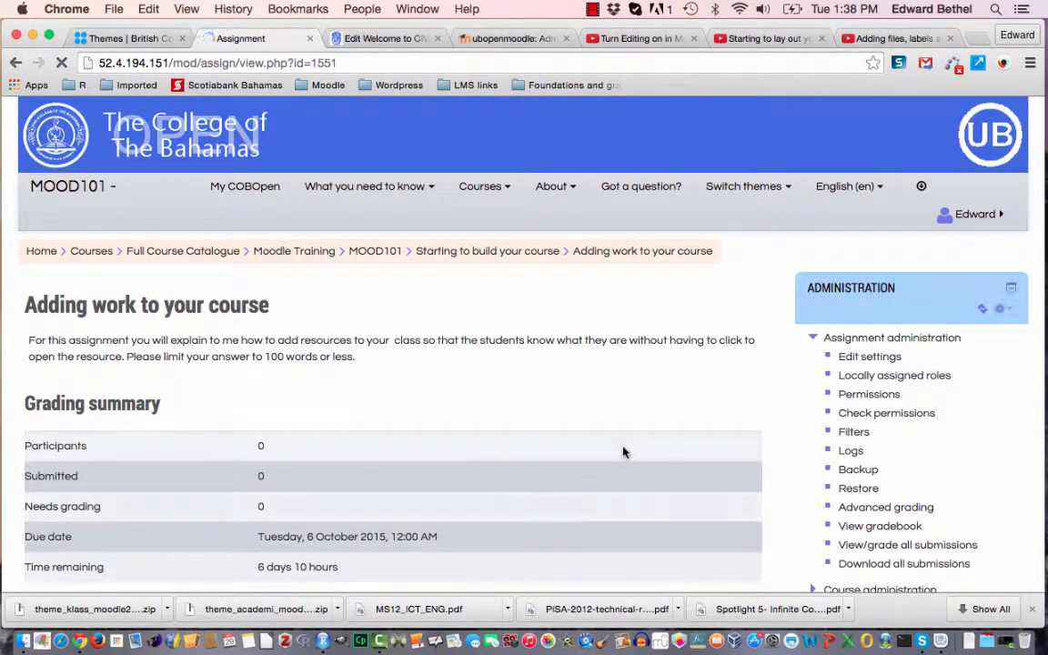
Examine the saved assignment's page, including its description, grading summary, submission status and the surrounding blocks
{"action": "scroll", "coordinate": [667, 421], "scroll_direction": "down", "scroll_amount": 3}
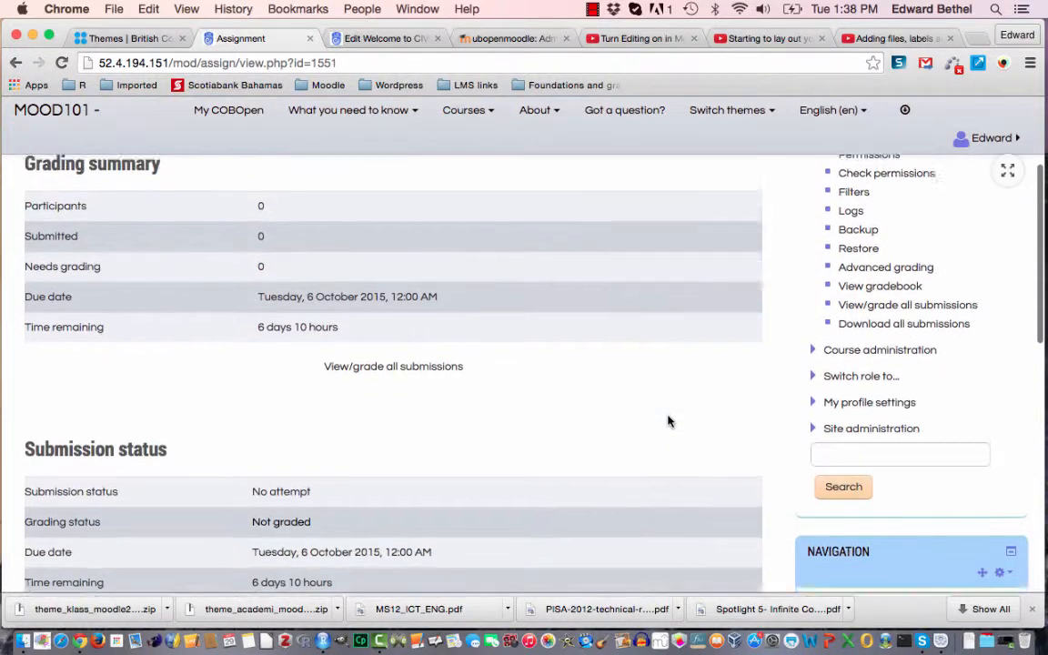
{"action": "scroll", "coordinate": [668, 420], "scroll_direction": "up", "scroll_amount": 3}
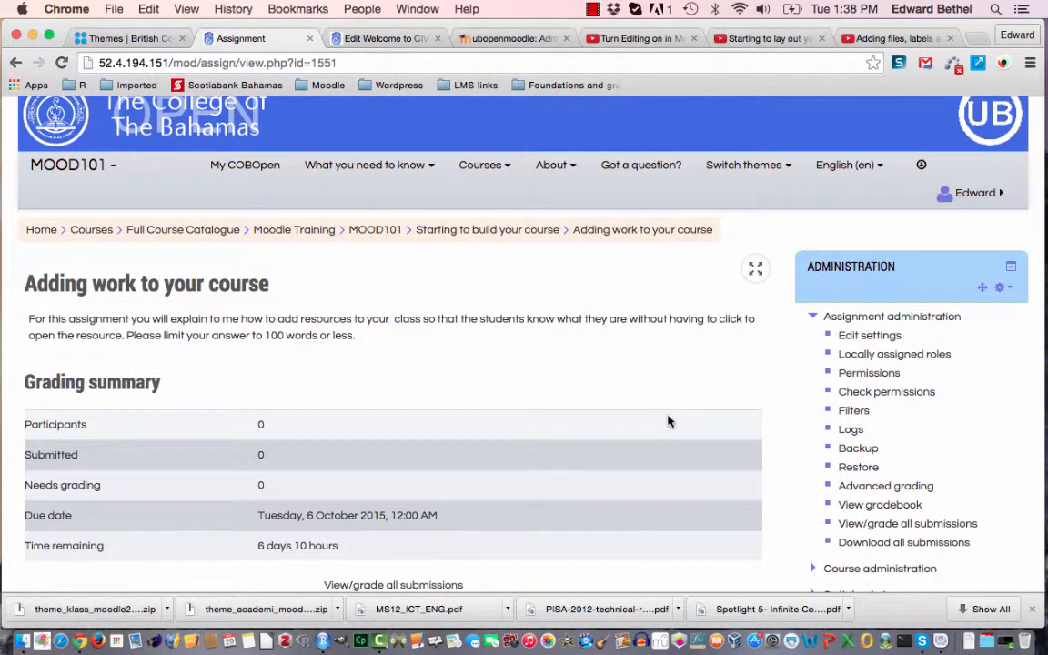
{"action": "scroll", "coordinate": [668, 420], "scroll_direction": "down", "scroll_amount": 5}
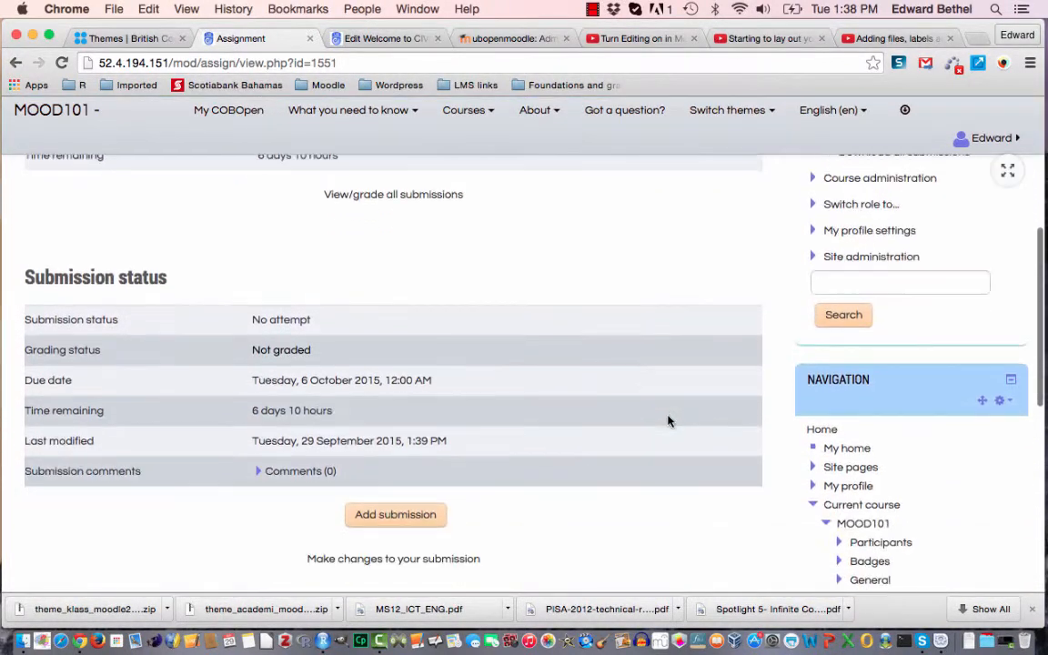
{"action": "scroll", "coordinate": [668, 420], "scroll_direction": "up", "scroll_amount": 5}
{"action": "scroll", "coordinate": [668, 420], "scroll_direction": "up", "scroll_amount": 1}
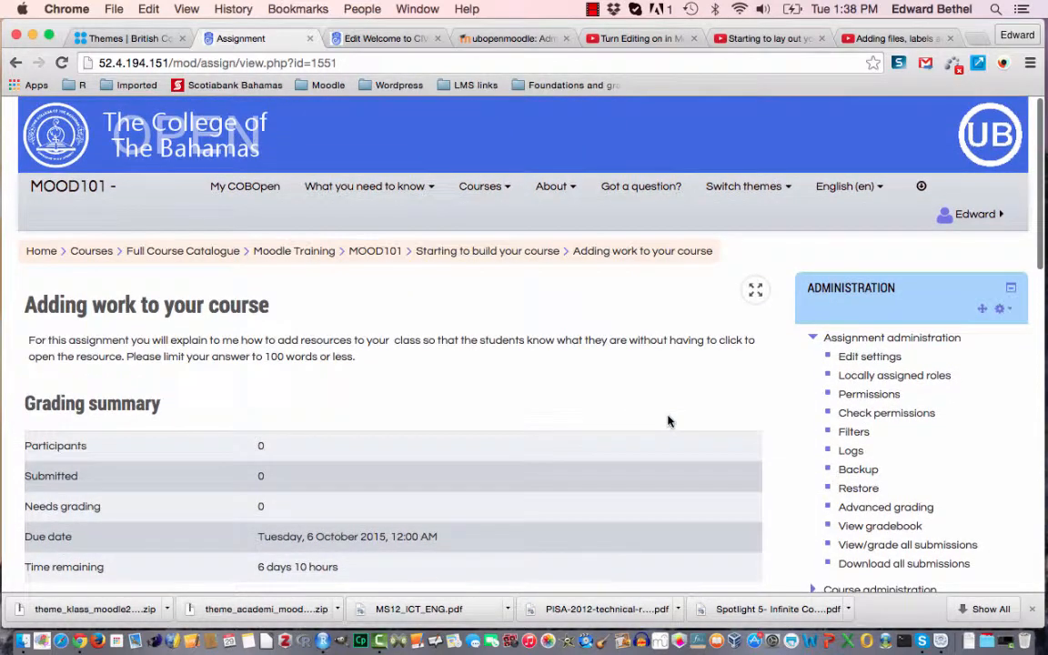
{"action": "scroll", "coordinate": [667, 420], "scroll_direction": "down", "scroll_amount": 10}
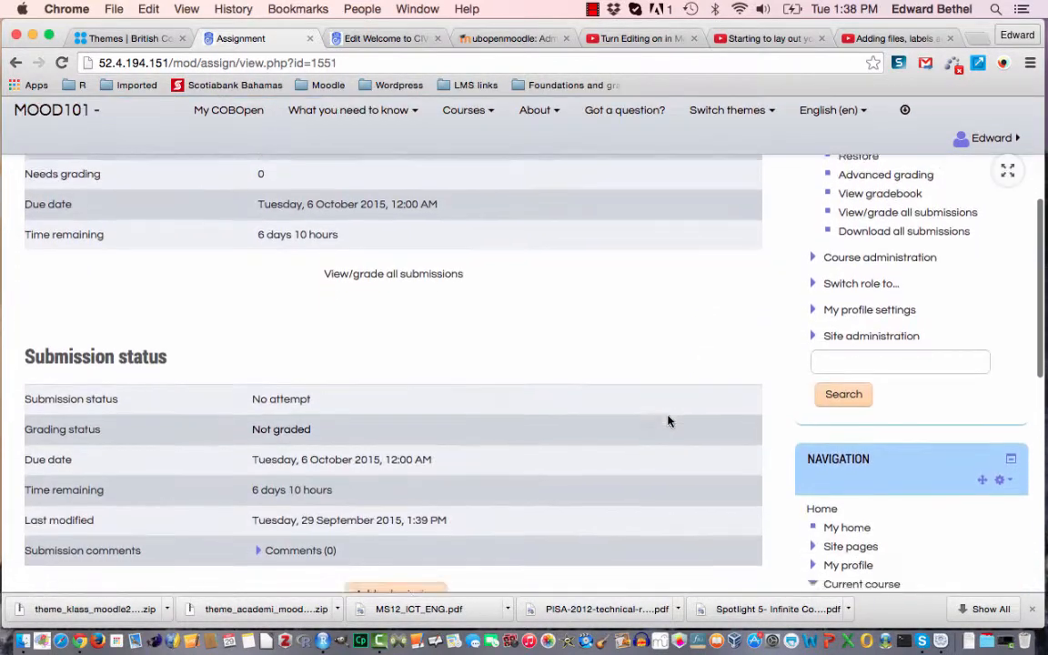
{"action": "scroll", "coordinate": [824, 490], "scroll_direction": "down", "scroll_amount": 5}
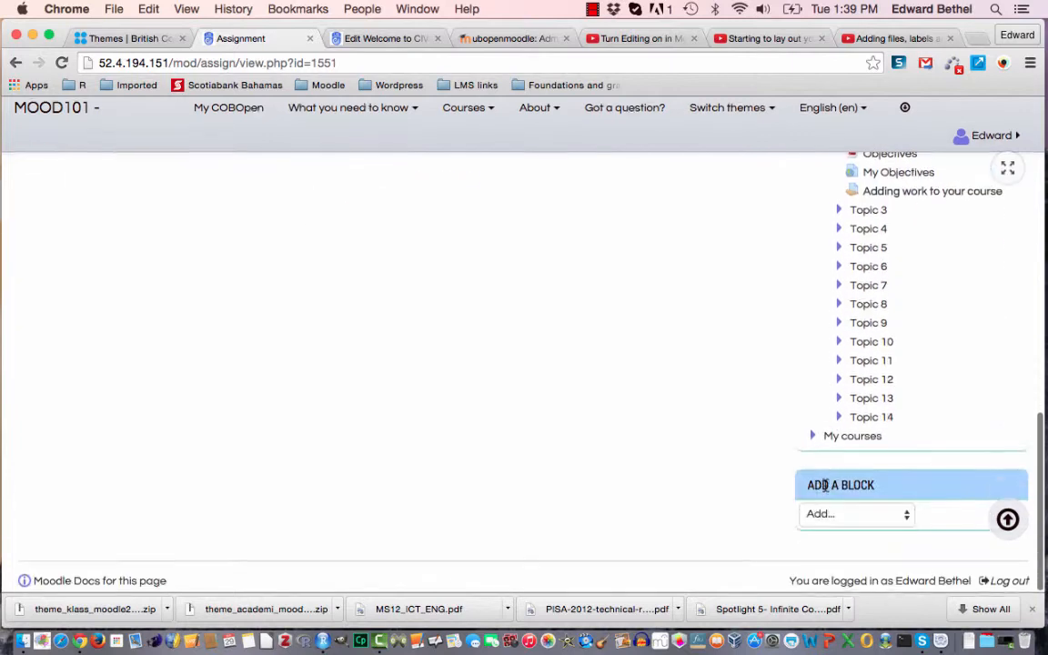
{"action": "scroll", "coordinate": [825, 485], "scroll_direction": "up", "scroll_amount": 5}
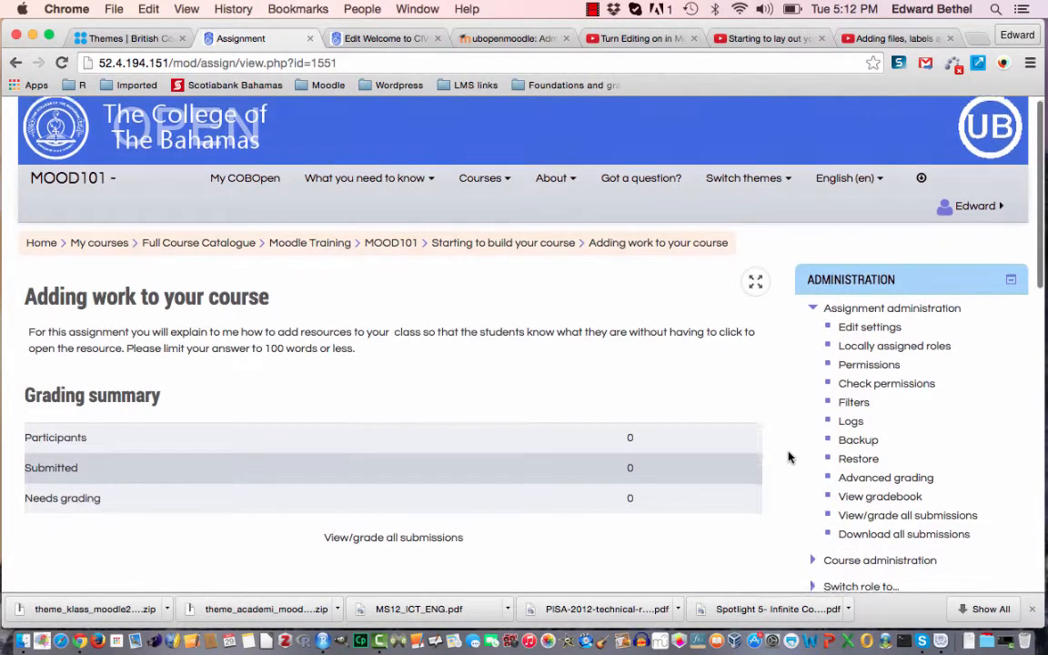
Switch to the Student role to view the assignment as a student
{"action": "scroll", "coordinate": [790, 455], "scroll_direction": "down", "scroll_amount": 3}
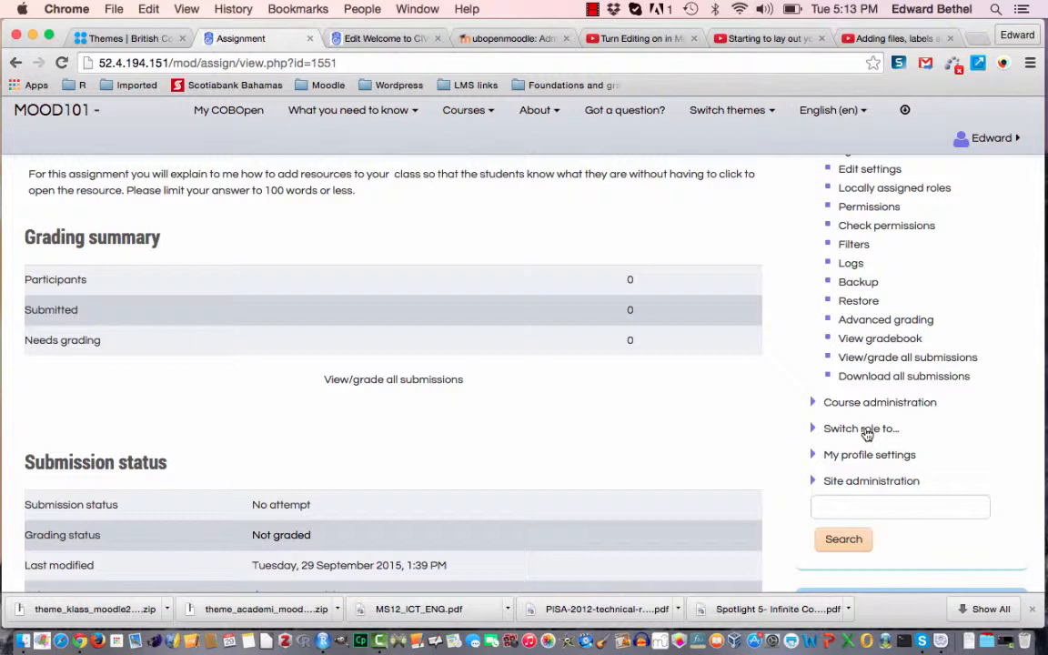
{"action": "left_click", "coordinate": [845, 431]}
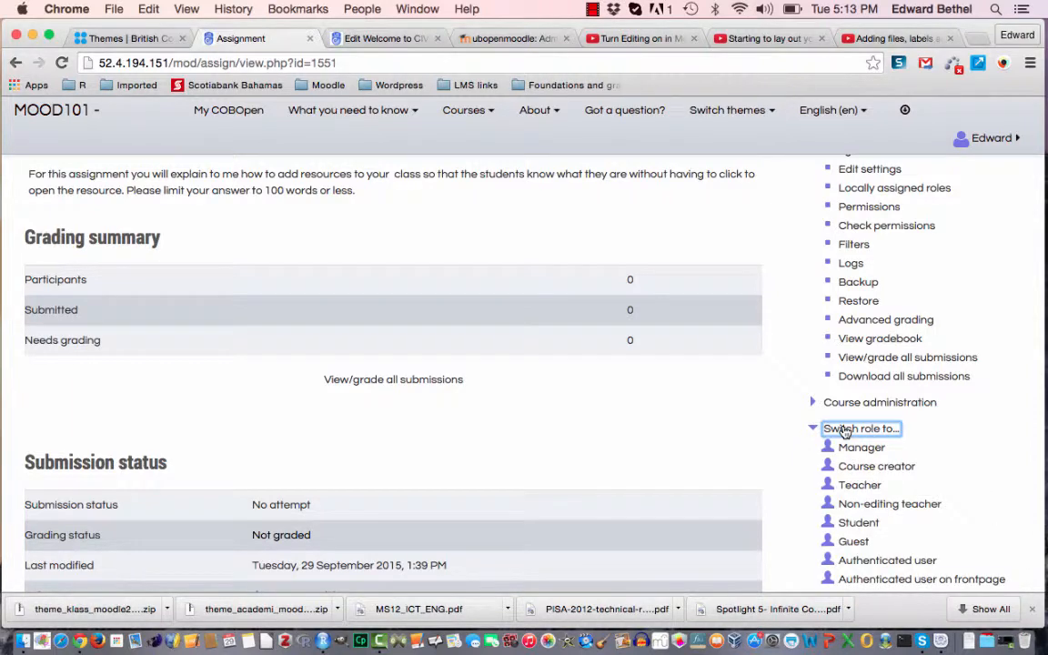
{"action": "scroll", "coordinate": [790, 453], "scroll_direction": "down", "scroll_amount": 3}
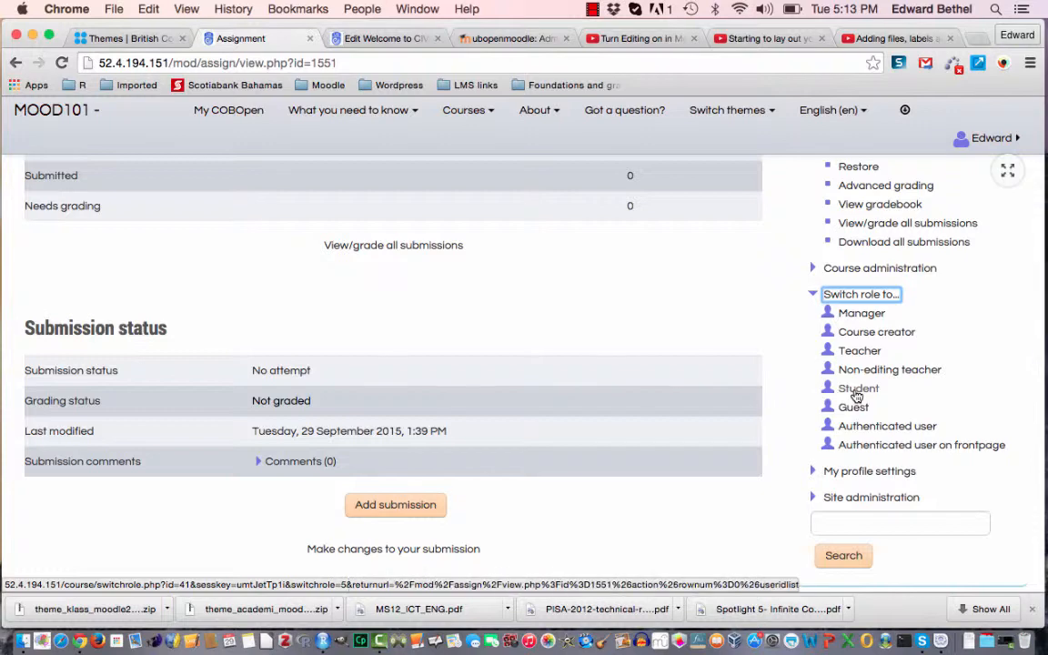
{"action": "left_click", "coordinate": [856, 389]}
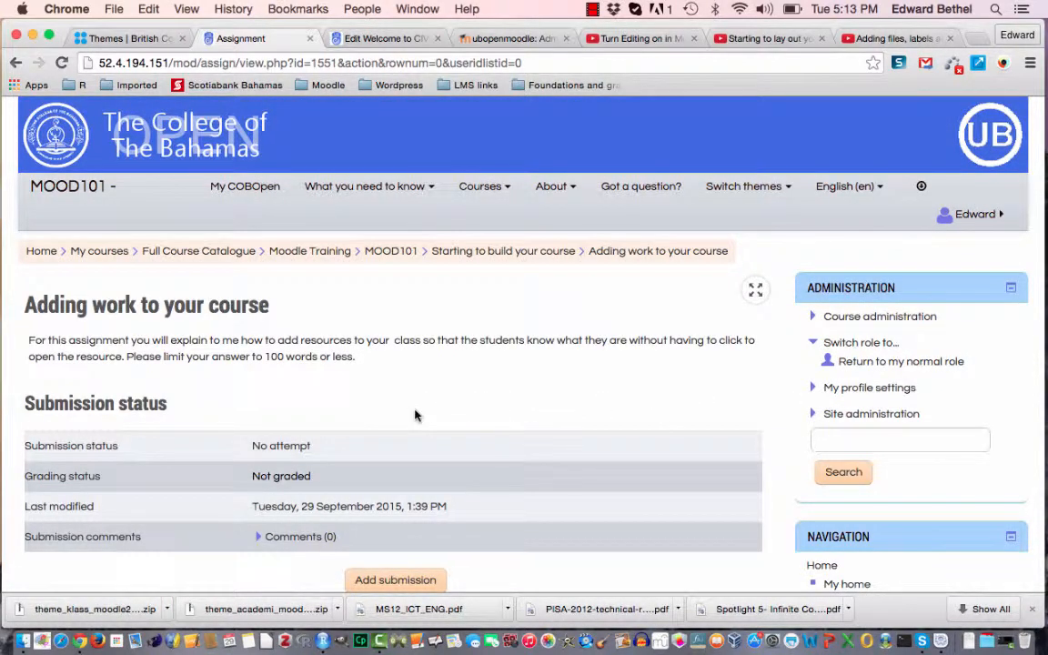
Start a submission for the assignment and accept the statement that it is the student's own work
{"action": "scroll", "coordinate": [415, 416], "scroll_direction": "down", "scroll_amount": 3}
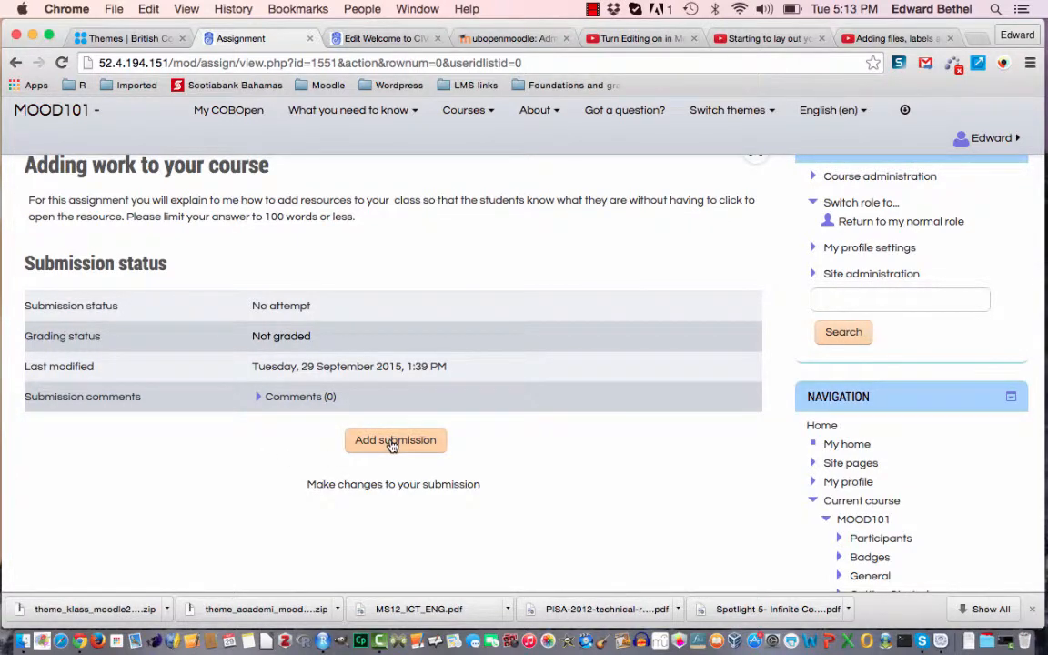
{"action": "left_click", "coordinate": [395, 440]}
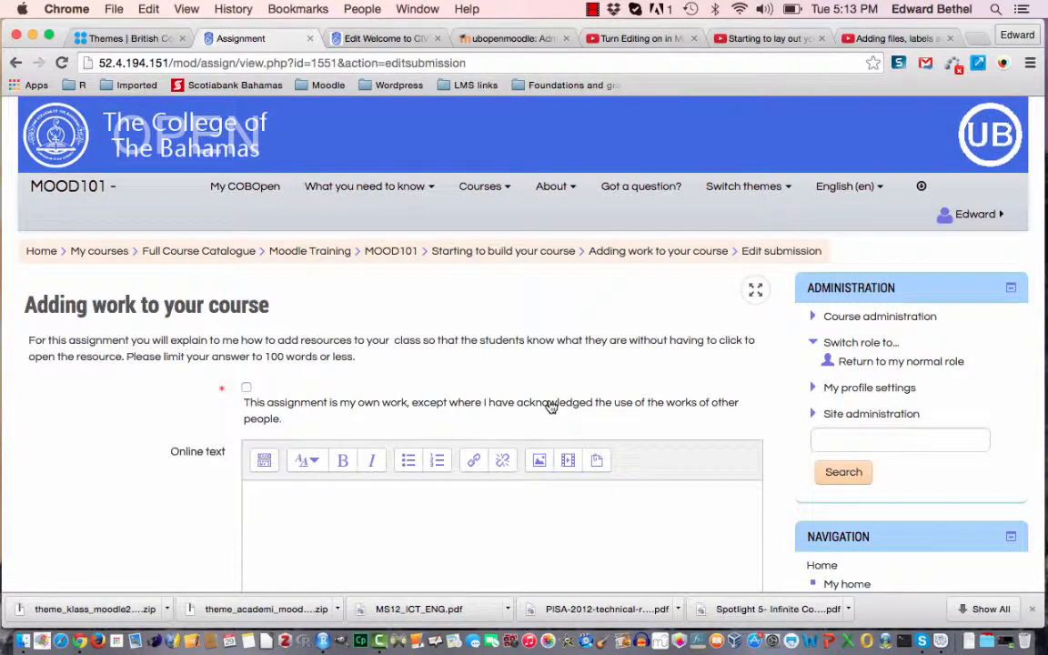
{"action": "scroll", "coordinate": [549, 407], "scroll_direction": "down", "scroll_amount": 2}
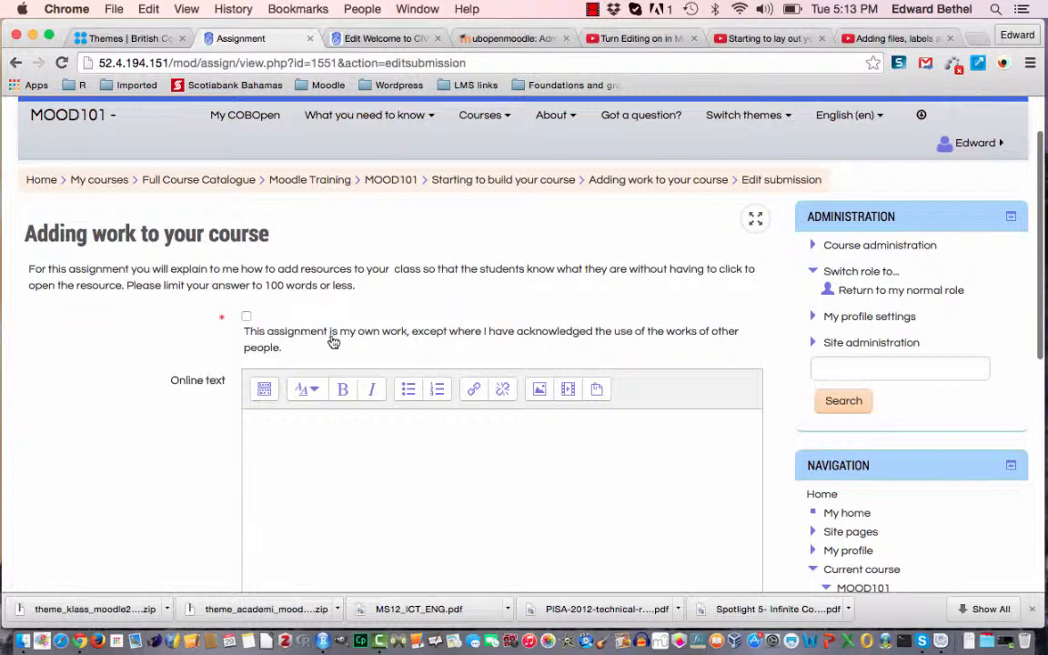
{"action": "left_click", "coordinate": [246, 319]}
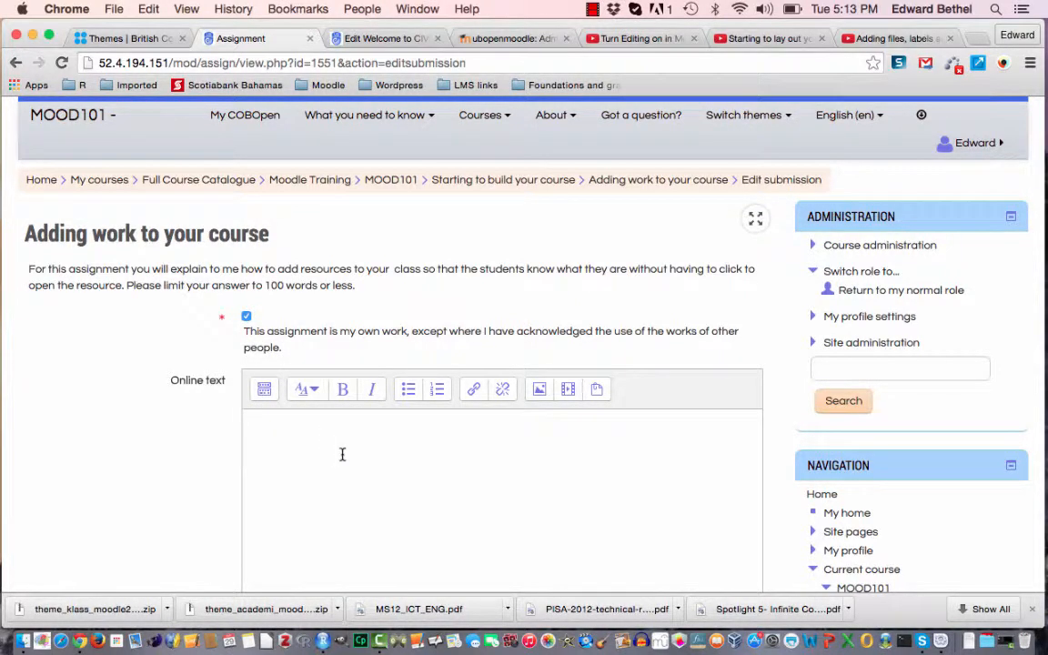
Enter "type their assignment right into the block." as the submission's online text
{"action": "left_click", "coordinate": [342, 454]}
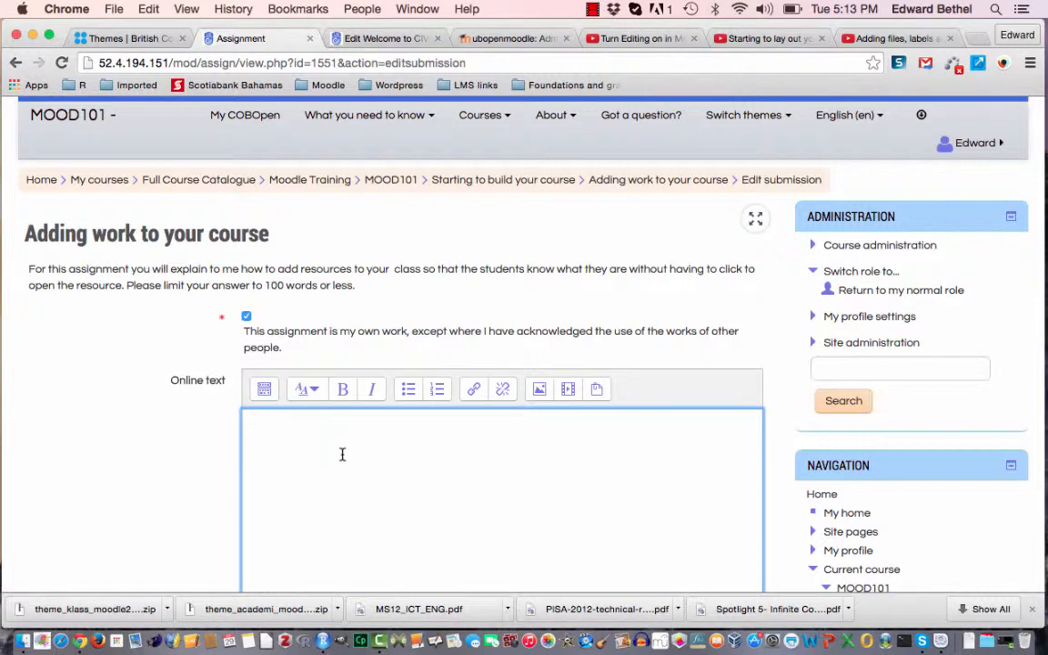
{"action": "type", "text": "type their assign"}
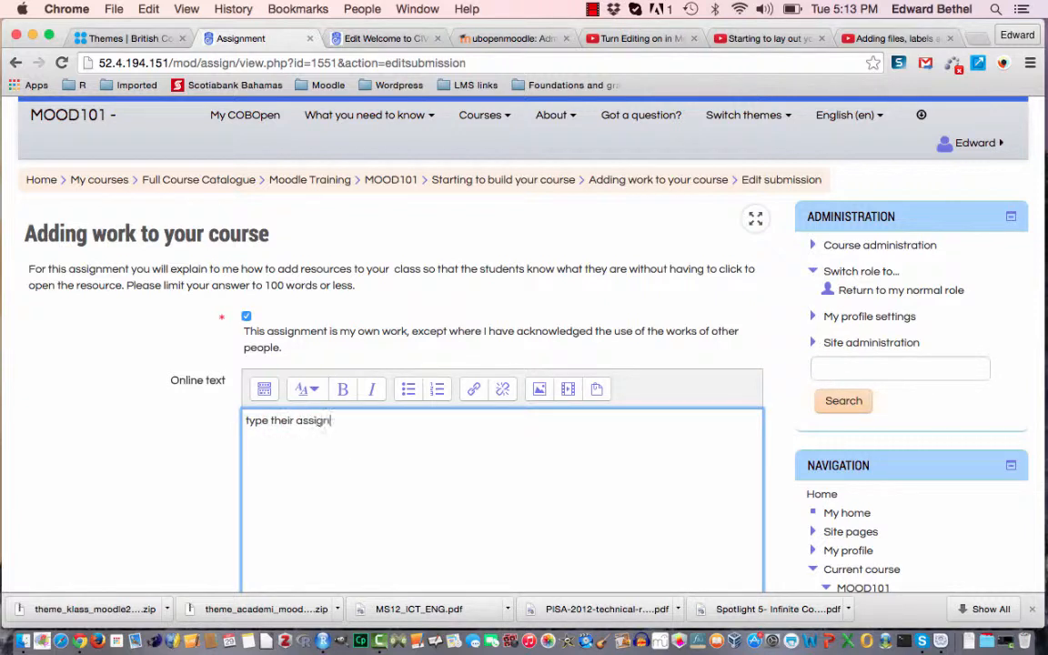
{"action": "type", "text": "ment right into the "}
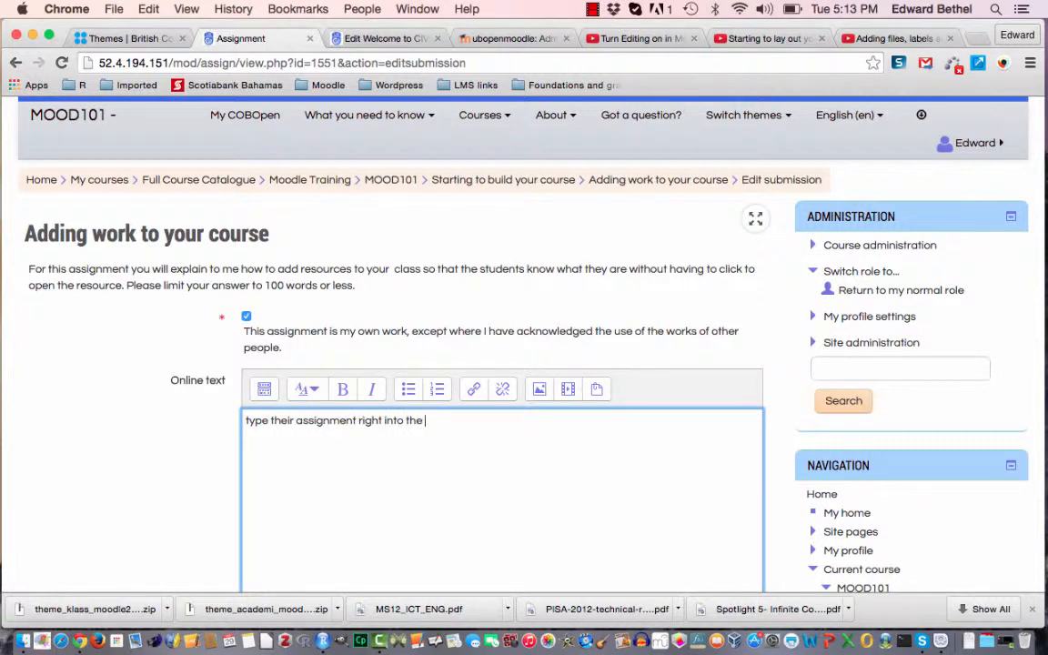
{"action": "type", "text": "block."}
Review the submission form from start to end, and cancel it without saving the changes
{"action": "scroll", "coordinate": [500, 364], "scroll_direction": "down", "scroll_amount": 5}
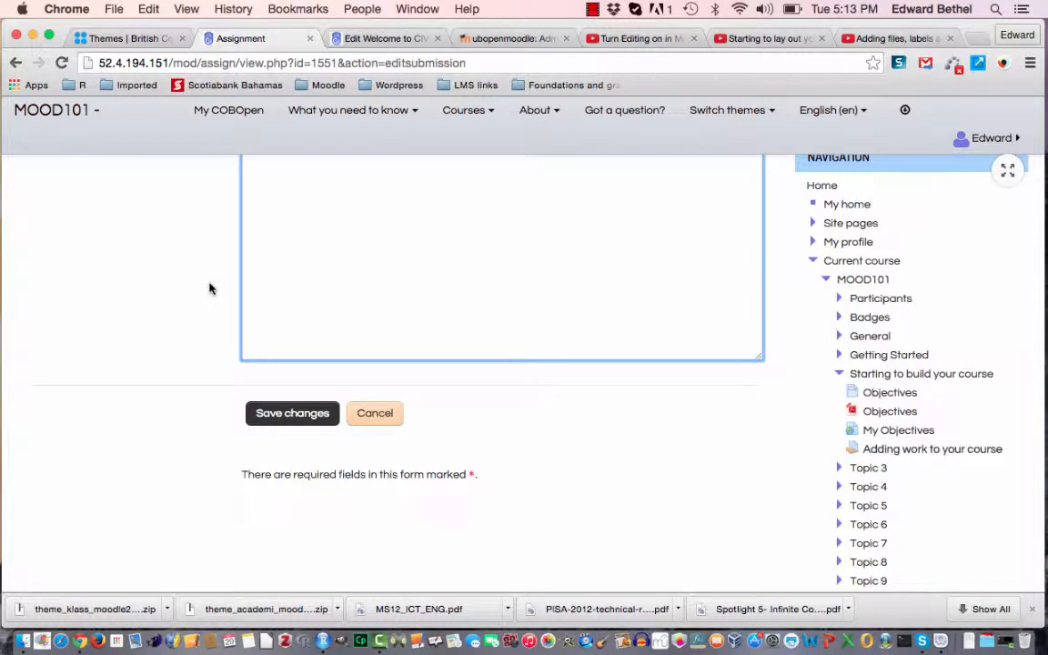
{"action": "scroll", "coordinate": [209, 288], "scroll_direction": "up", "scroll_amount": 3}
{"action": "scroll", "coordinate": [209, 289], "scroll_direction": "up", "scroll_amount": 5}
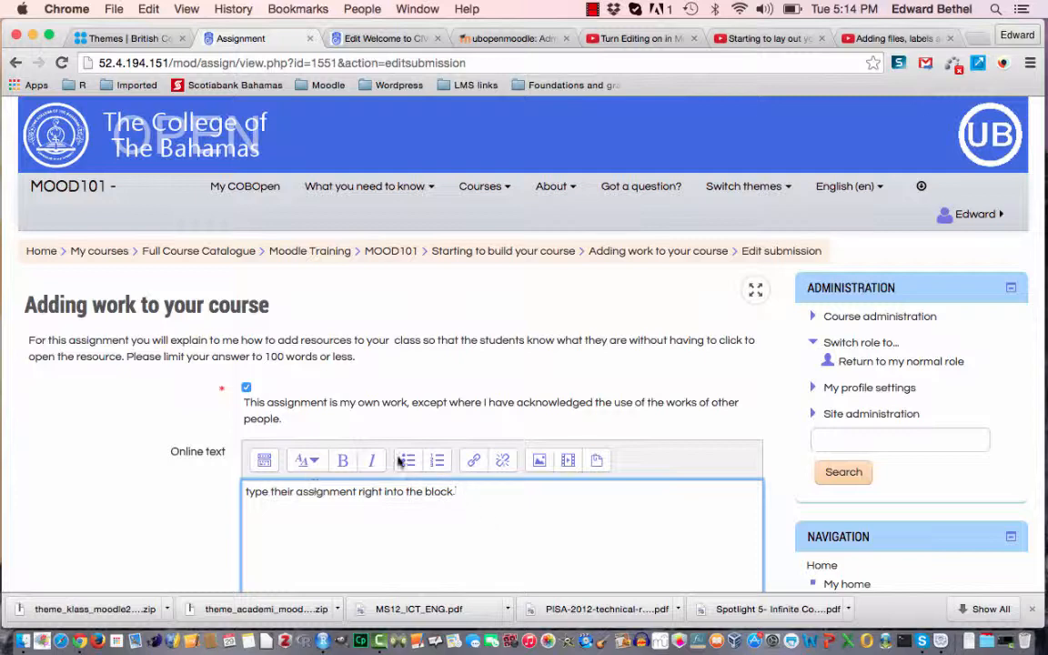
{"action": "scroll", "coordinate": [647, 443], "scroll_direction": "down", "scroll_amount": 5}
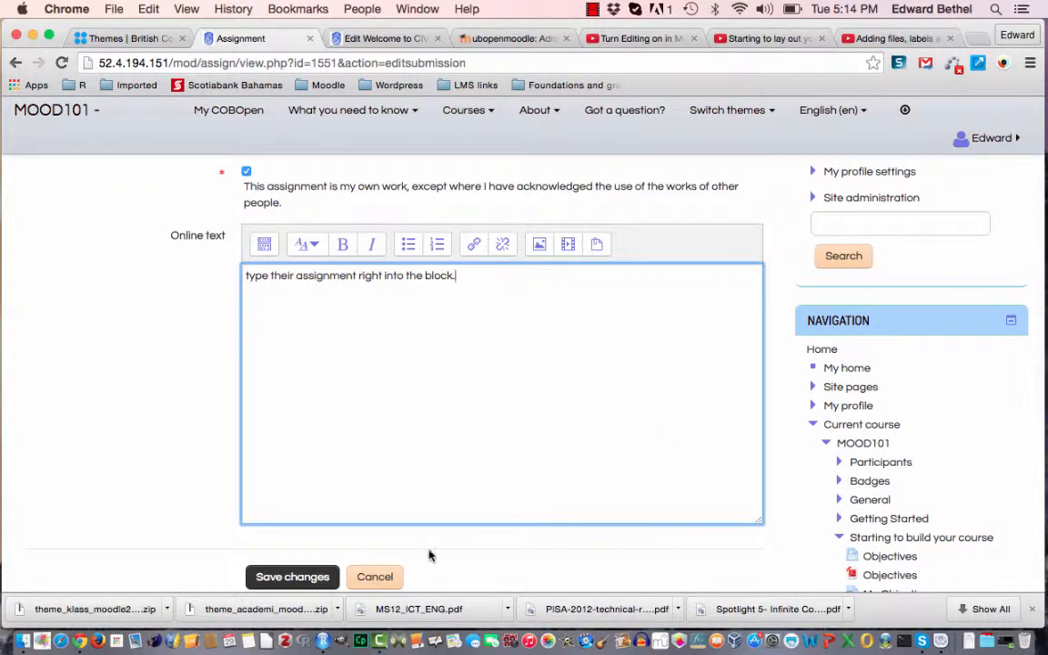
{"action": "left_click", "coordinate": [380, 582]}
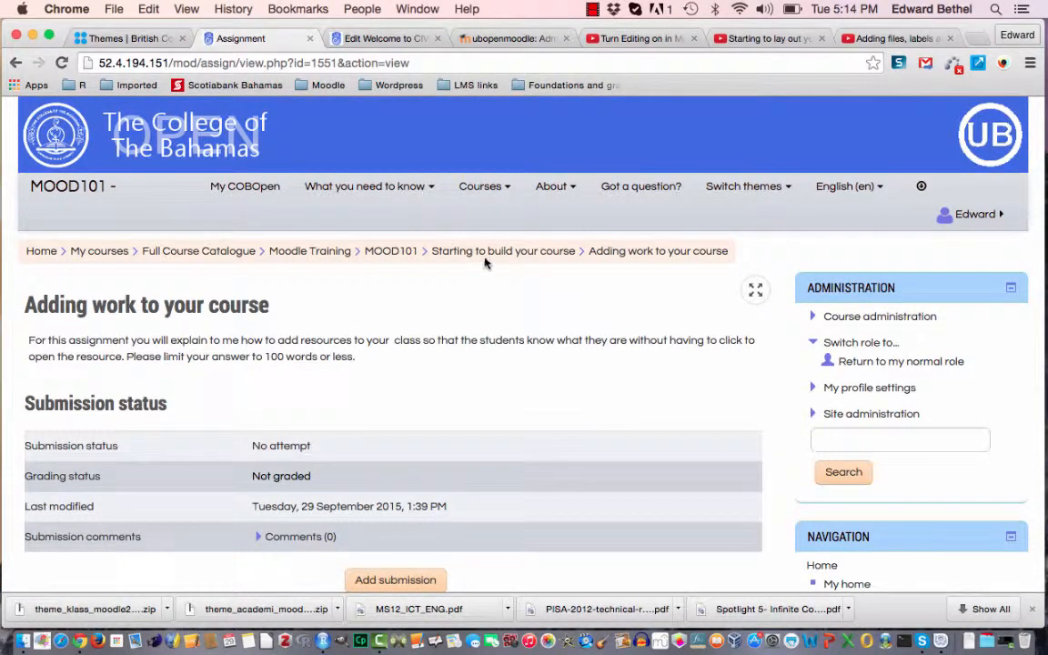
Reopen the "Adding work to your course" assignment from the MOOD101 course page and copy its full description text
{"action": "left_click", "coordinate": [391, 255]}
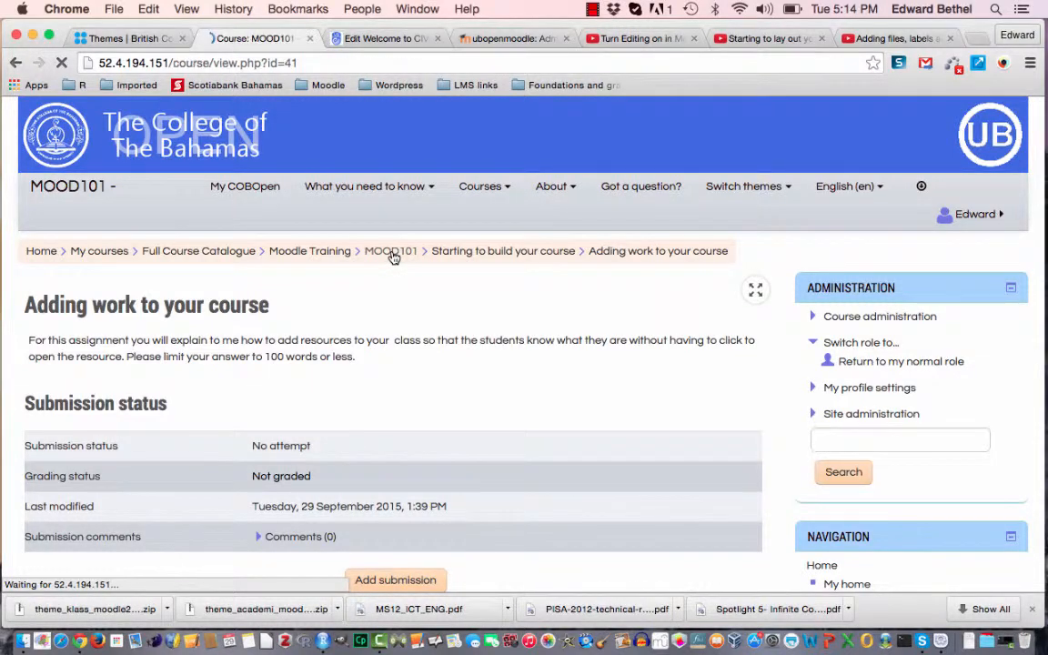
{"action": "scroll", "coordinate": [540, 493], "scroll_direction": "down", "scroll_amount": 10}
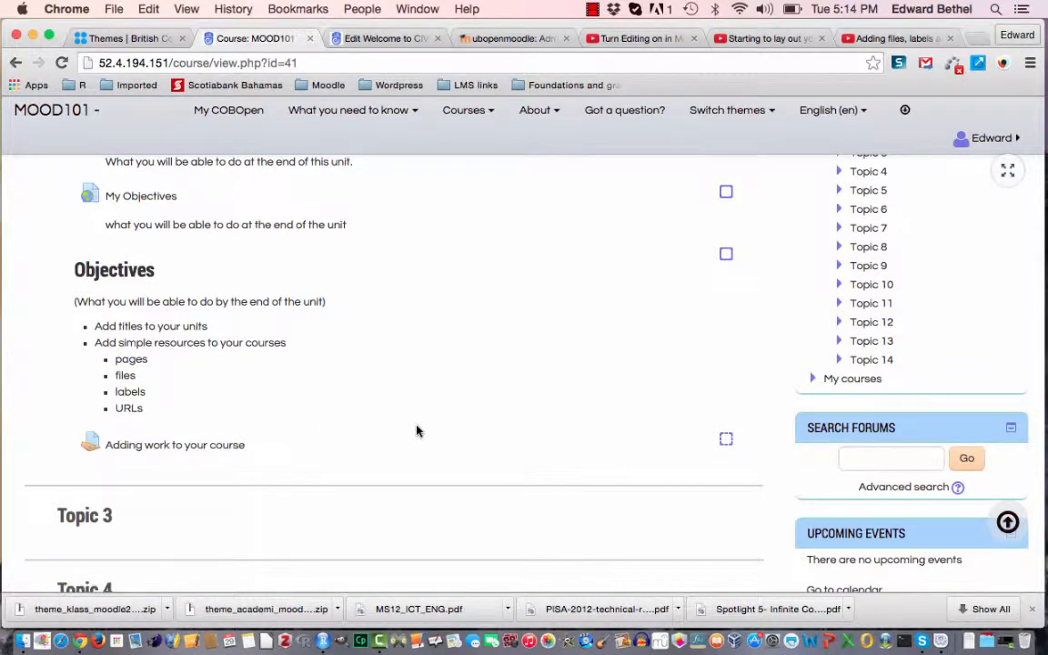
{"action": "left_click", "coordinate": [229, 446]}
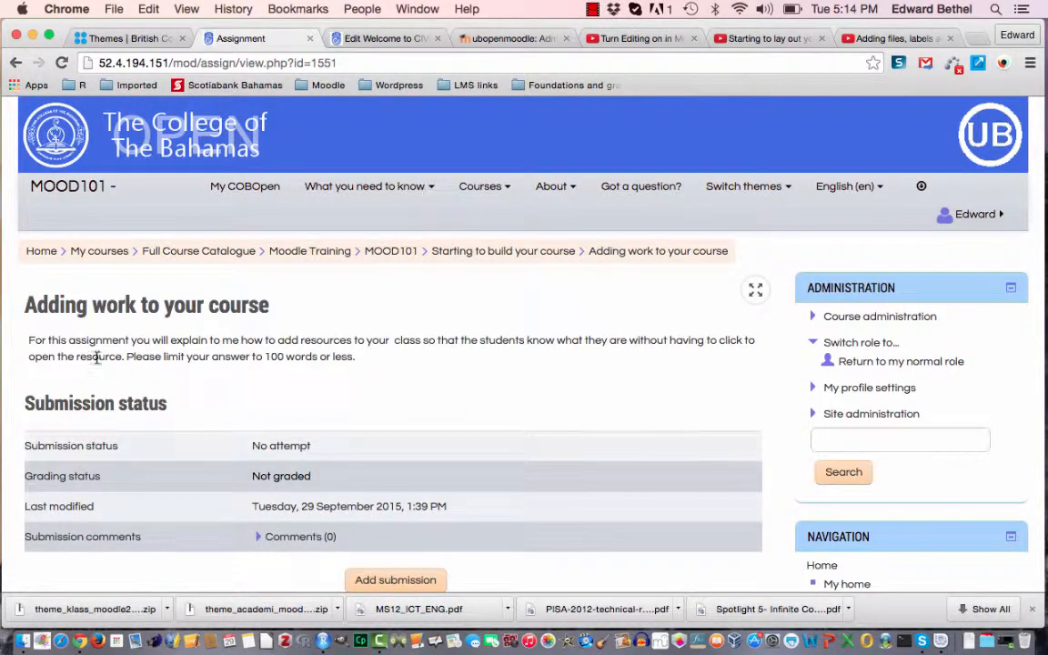
{"action": "left_click_drag", "start_coordinate": [28, 340], "coordinate": [372, 353]}
{"action": "key", "text": "super+c"}
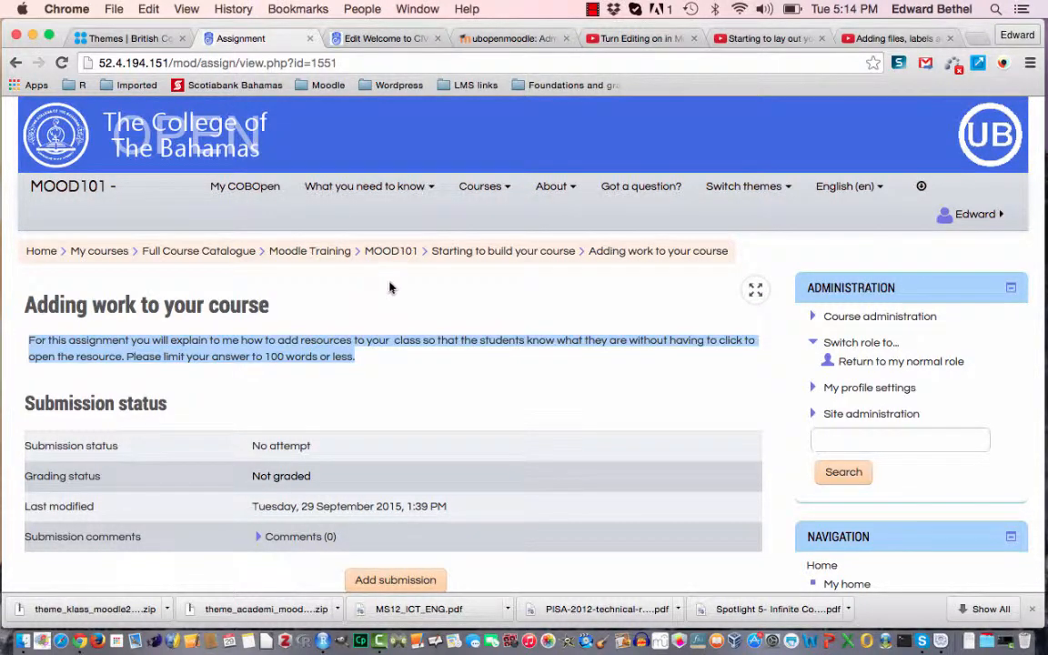
Return to the MOOD101 course page and check how the assignment is listed under "Starting to build your course"
{"action": "left_click", "coordinate": [384, 254]}
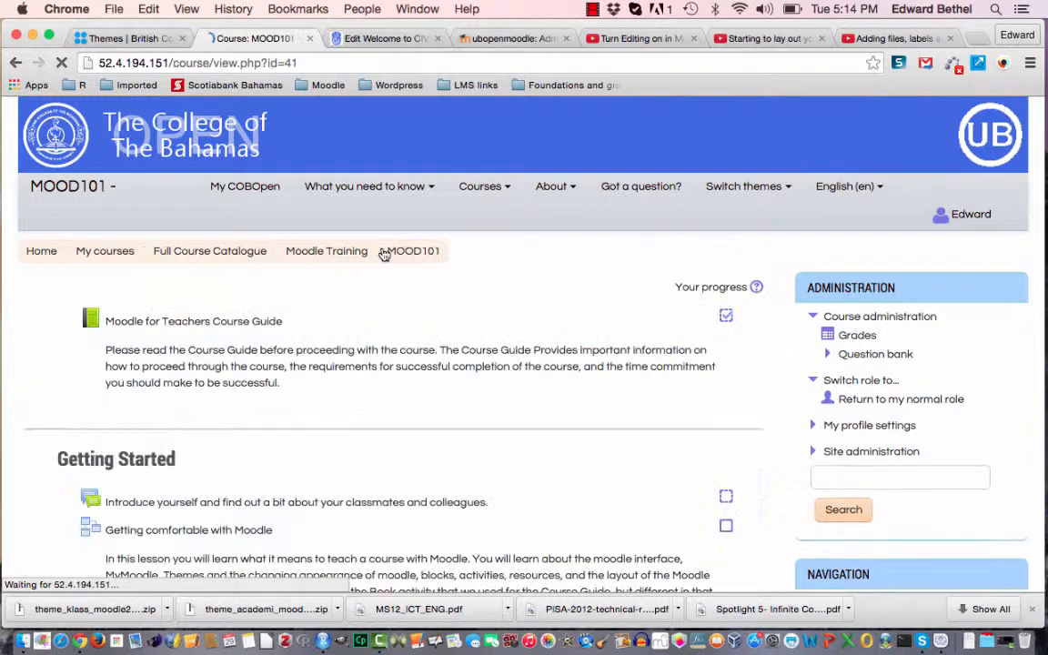
{"action": "scroll", "coordinate": [499, 349], "scroll_direction": "down", "scroll_amount": 10}
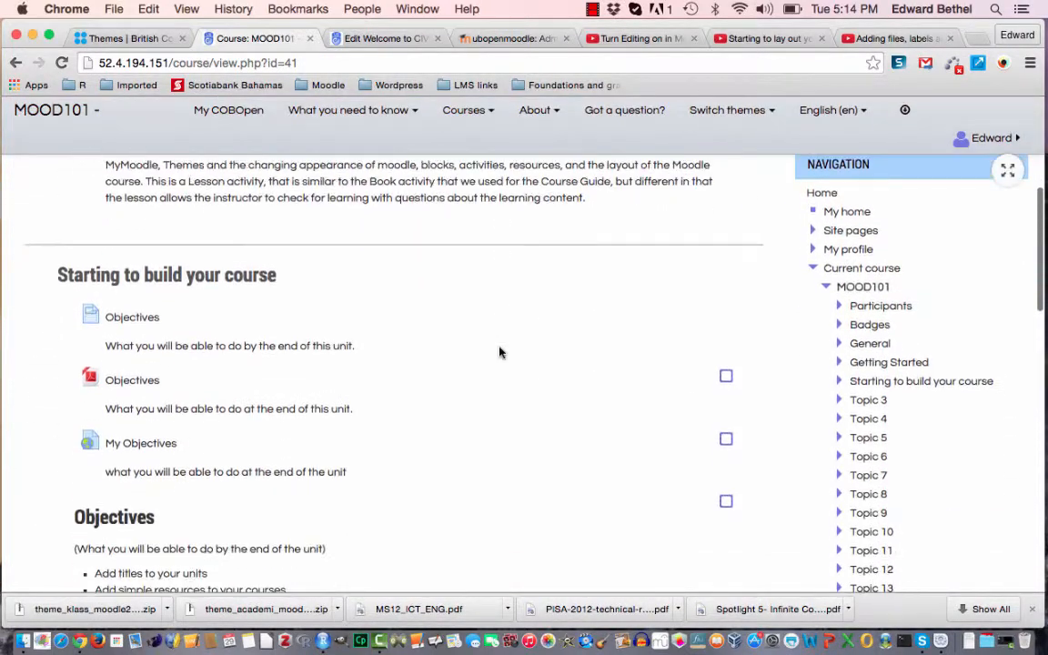
{"action": "scroll", "coordinate": [499, 352], "scroll_direction": "down", "scroll_amount": 3}
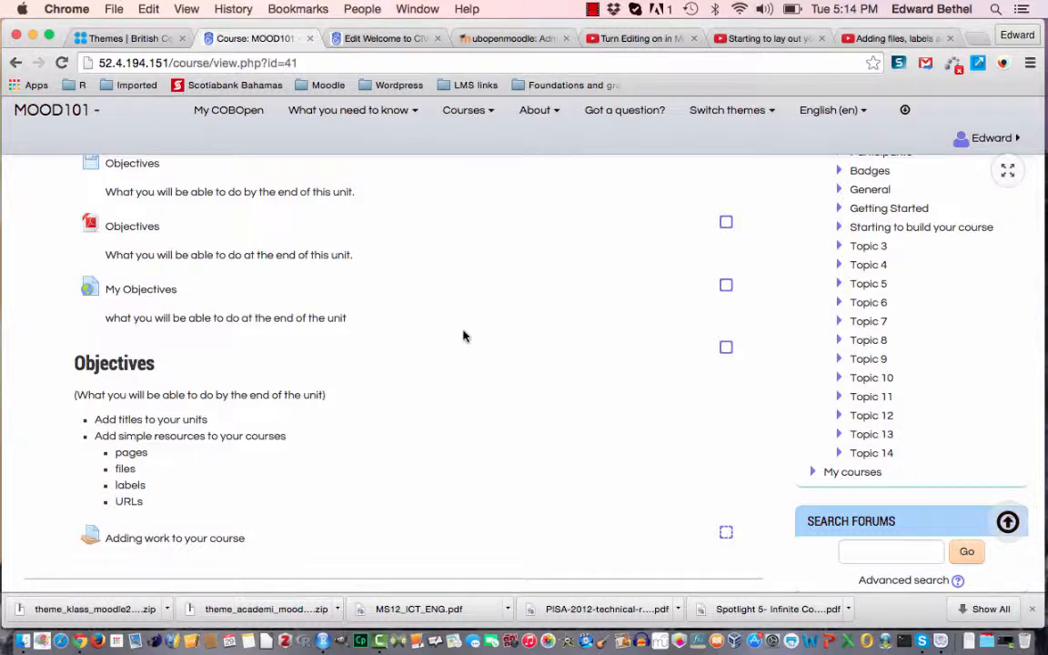
{"action": "scroll", "coordinate": [538, 423], "scroll_direction": "down", "scroll_amount": 1}
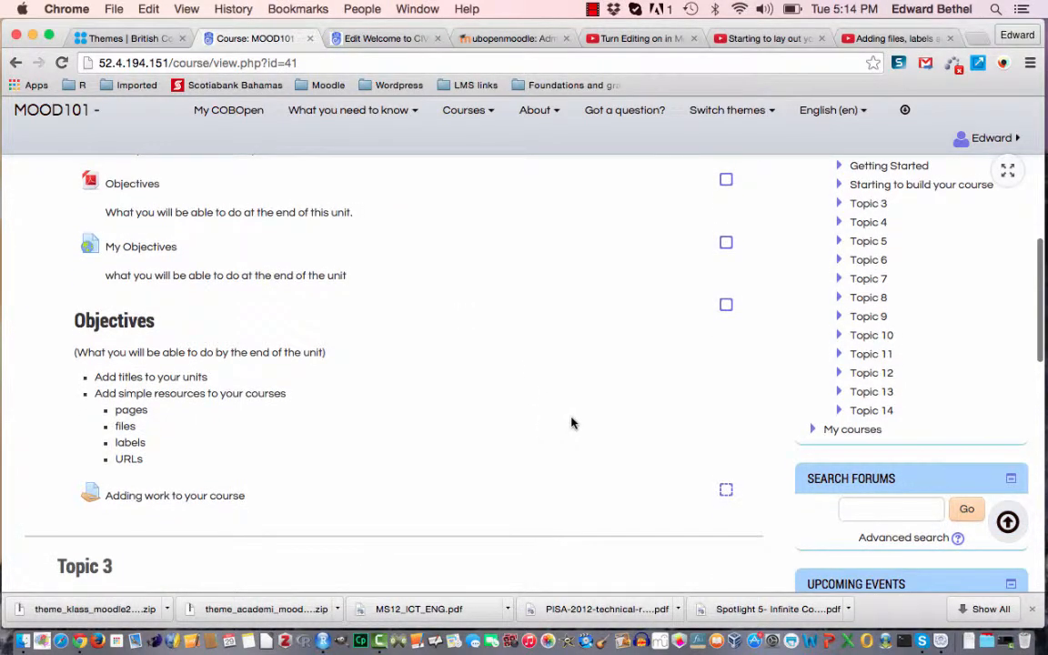
Return from the student role to the normal role and turn editing on for the MOOD101 course
{"action": "scroll", "coordinate": [570, 423], "scroll_direction": "up", "scroll_amount": 15}
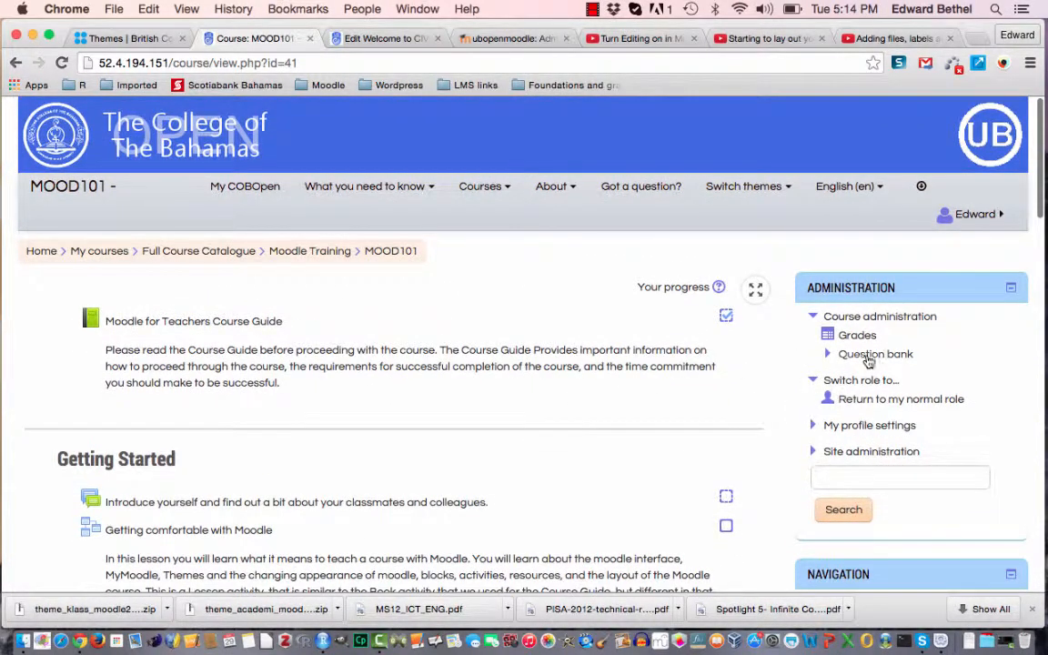
{"action": "left_click", "coordinate": [906, 400]}
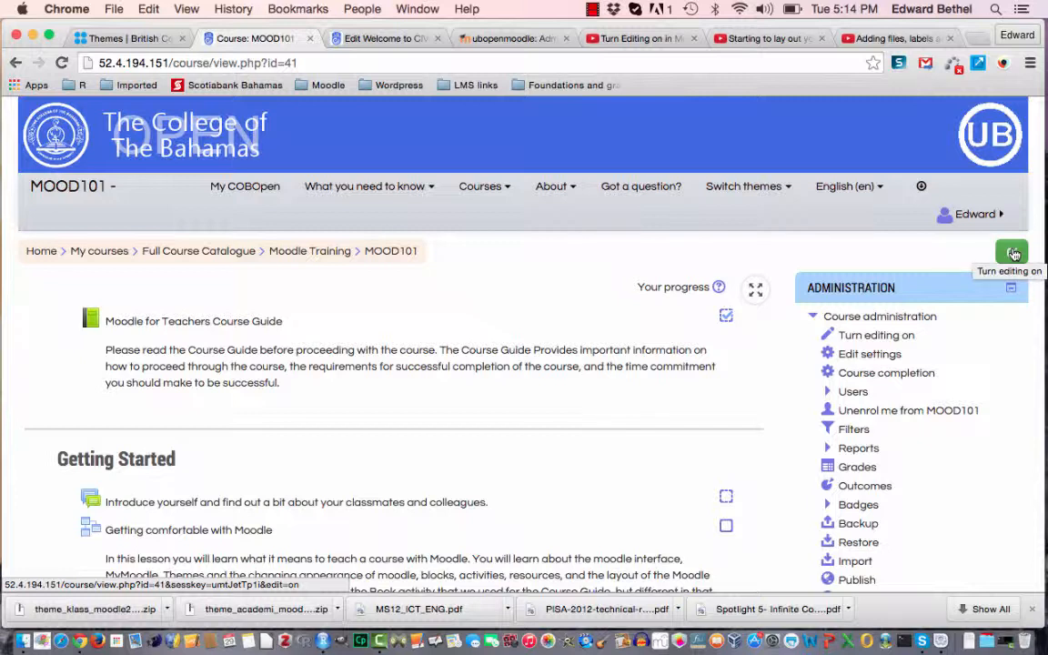
{"action": "left_click", "coordinate": [1013, 254]}
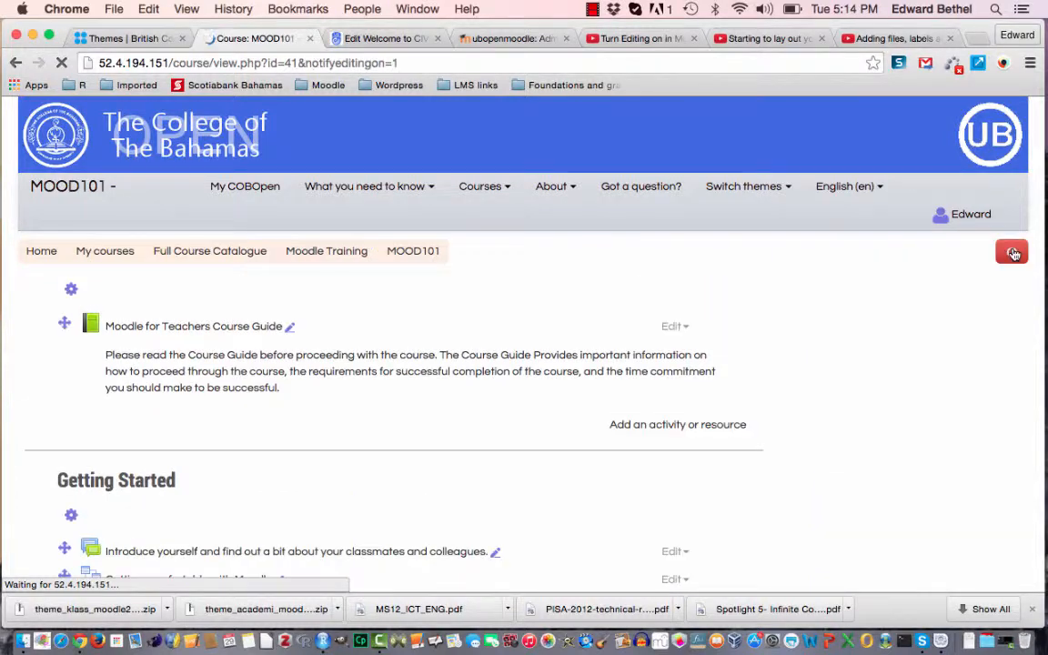
Add a new Assignment activity to the "Starting to build your course" section
{"action": "scroll", "coordinate": [705, 503], "scroll_direction": "down", "scroll_amount": 15}
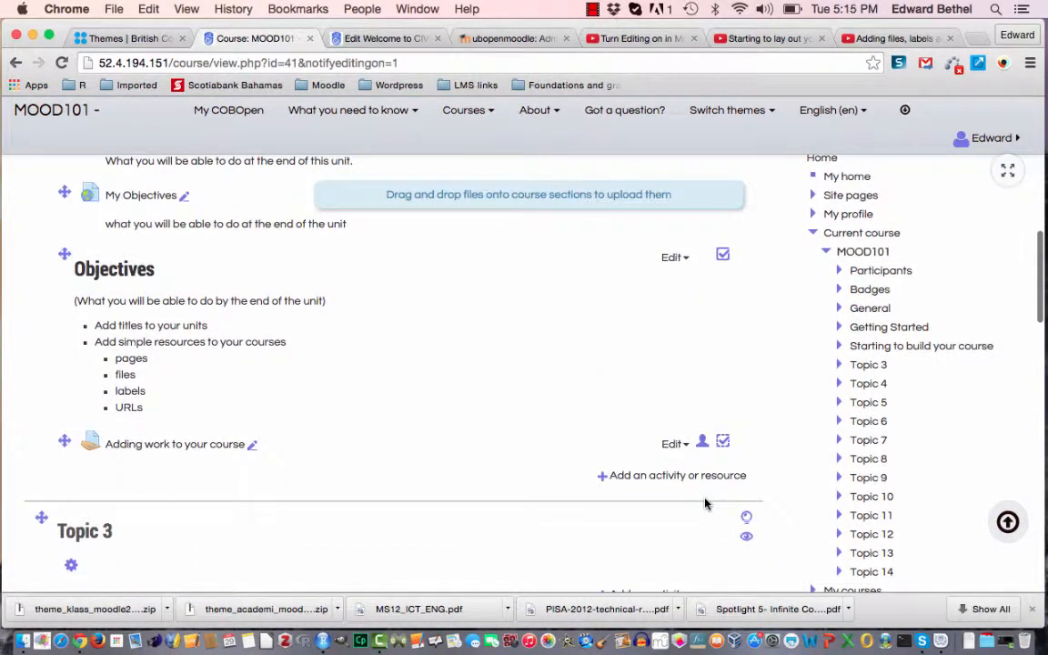
{"action": "left_click", "coordinate": [668, 476]}
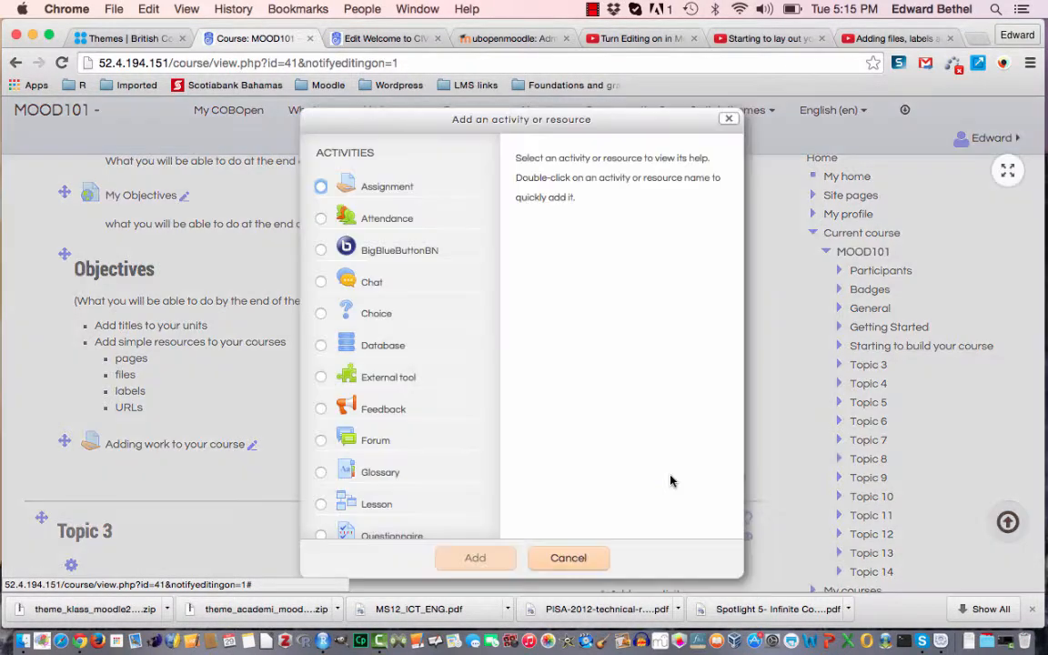
{"action": "left_click", "coordinate": [321, 187]}
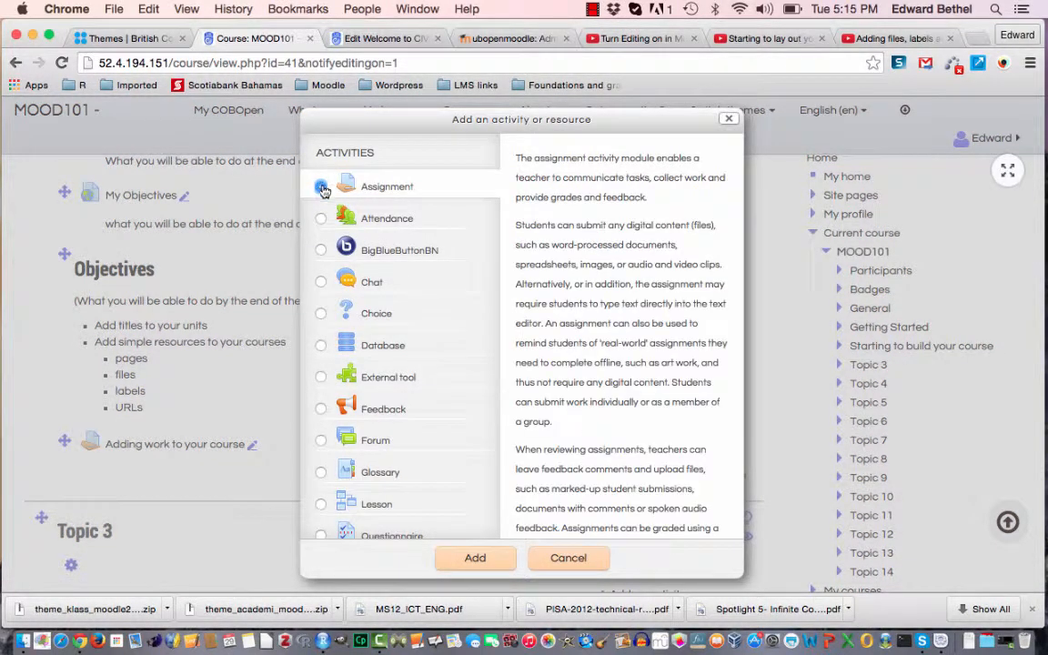
{"action": "left_click", "coordinate": [488, 559]}
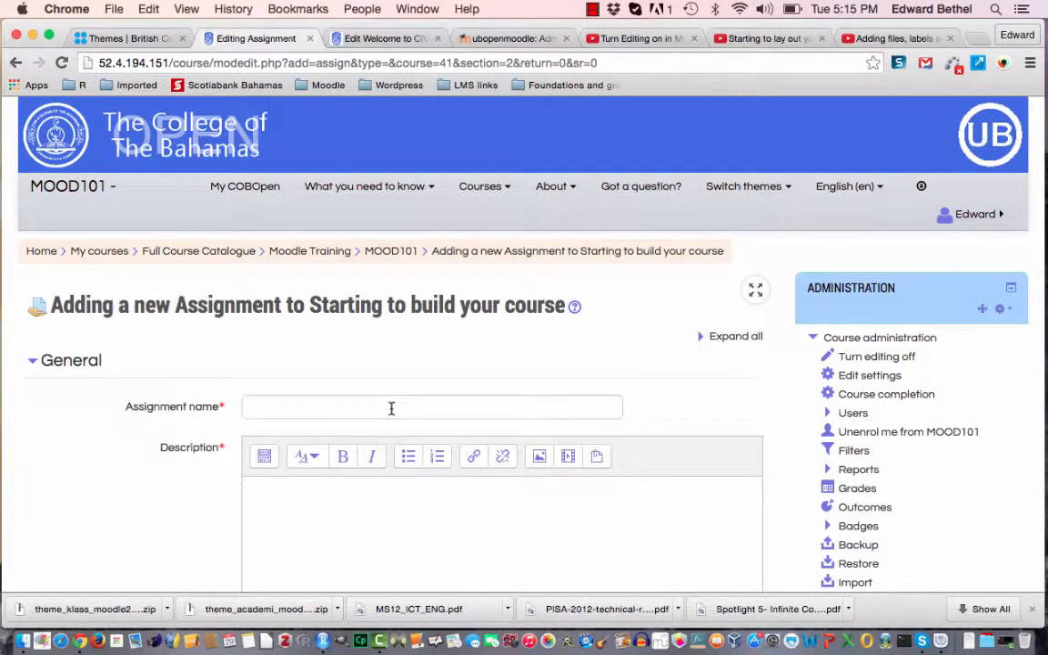
Name the assignment "Add an assignment to your course - file" and paste the copied text as its description
{"action": "left_click", "coordinate": [391, 408]}
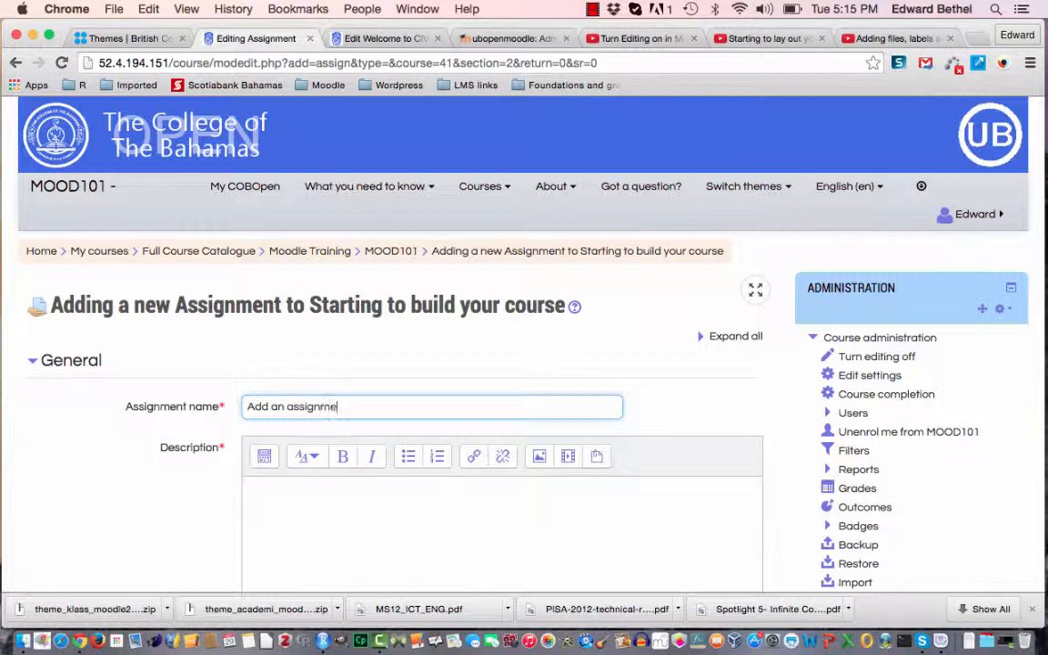
{"action": "type", "text": "Add an assignment to your course - file"}
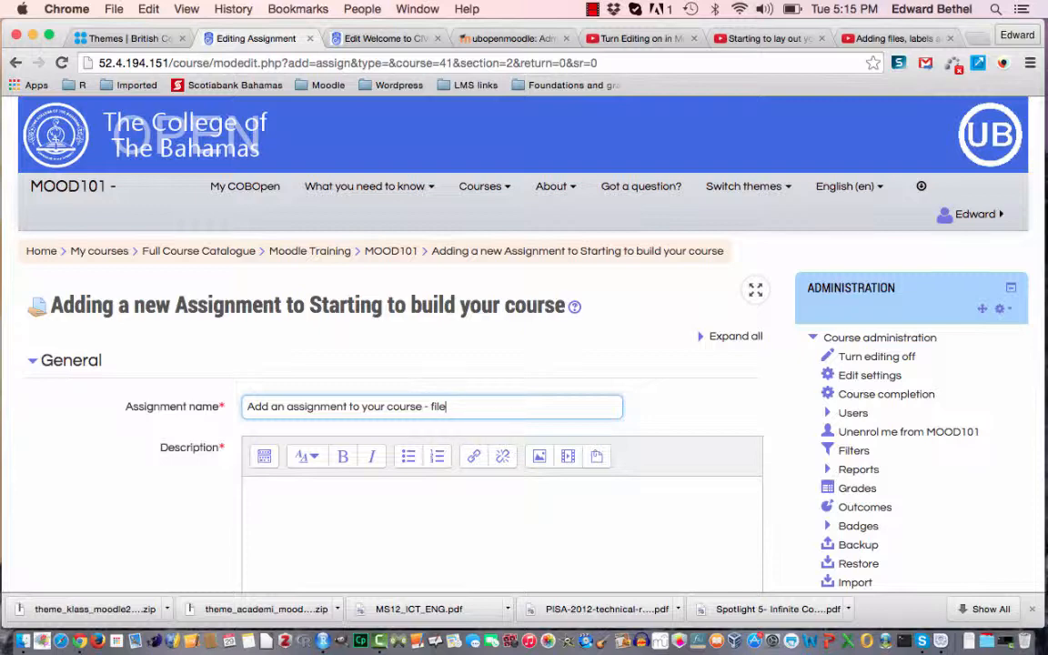
{"action": "scroll", "coordinate": [389, 409], "scroll_direction": "down", "scroll_amount": 3}
{"action": "left_click", "coordinate": [344, 408]}
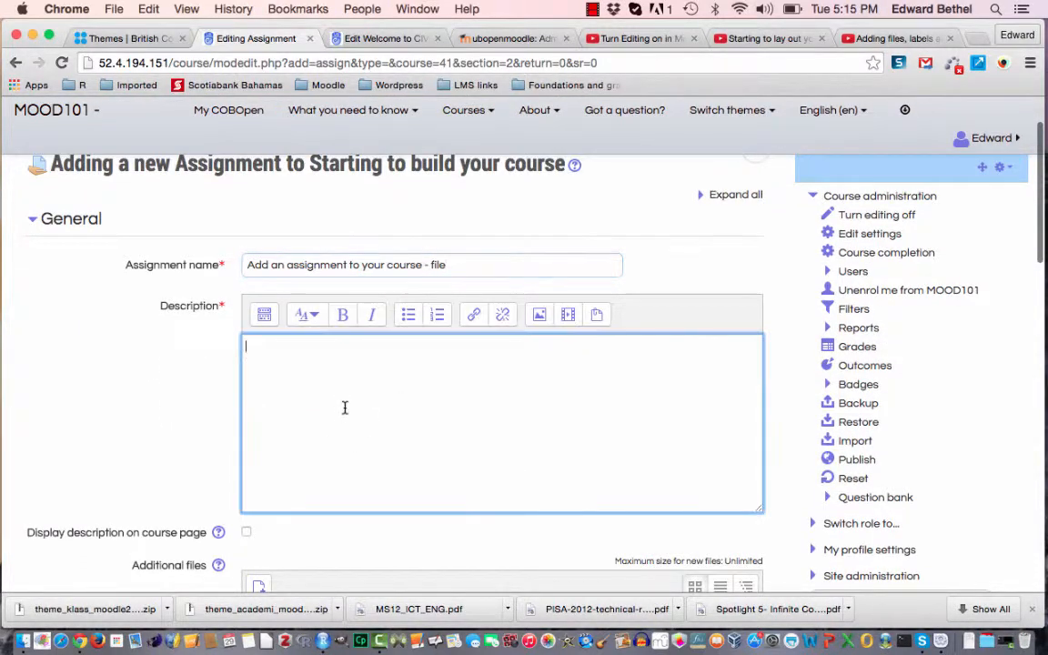
{"action": "key", "text": "super+v"}
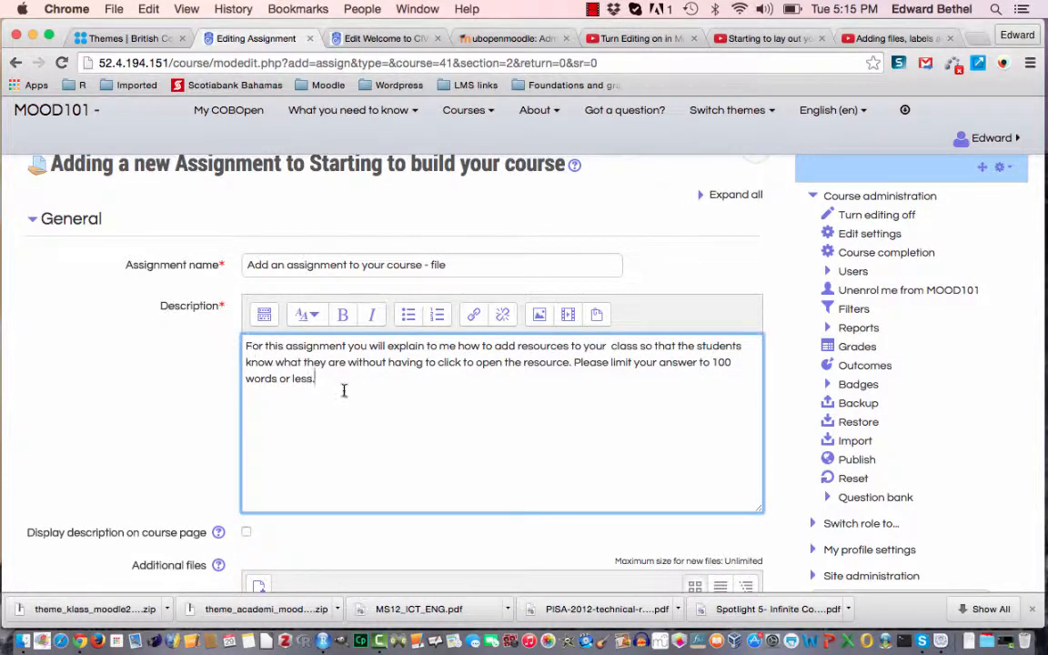
Disable the due date and the "Allow submissions from" date in the assignment's availability settings
{"action": "scroll", "coordinate": [354, 453], "scroll_direction": "down", "scroll_amount": 5}
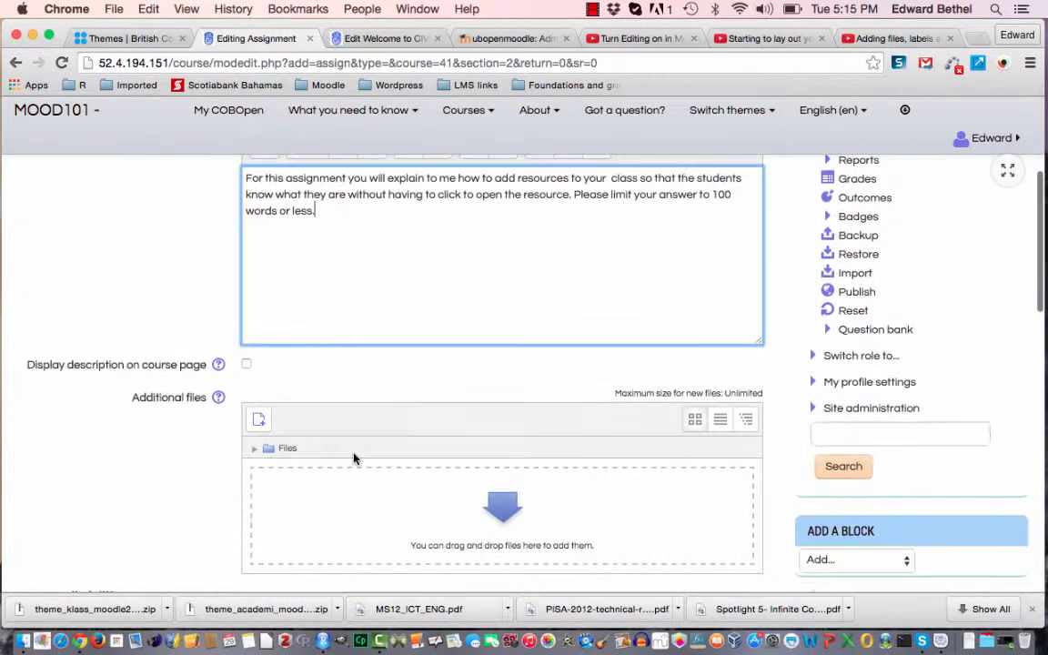
{"action": "scroll", "coordinate": [354, 454], "scroll_direction": "down", "scroll_amount": 5}
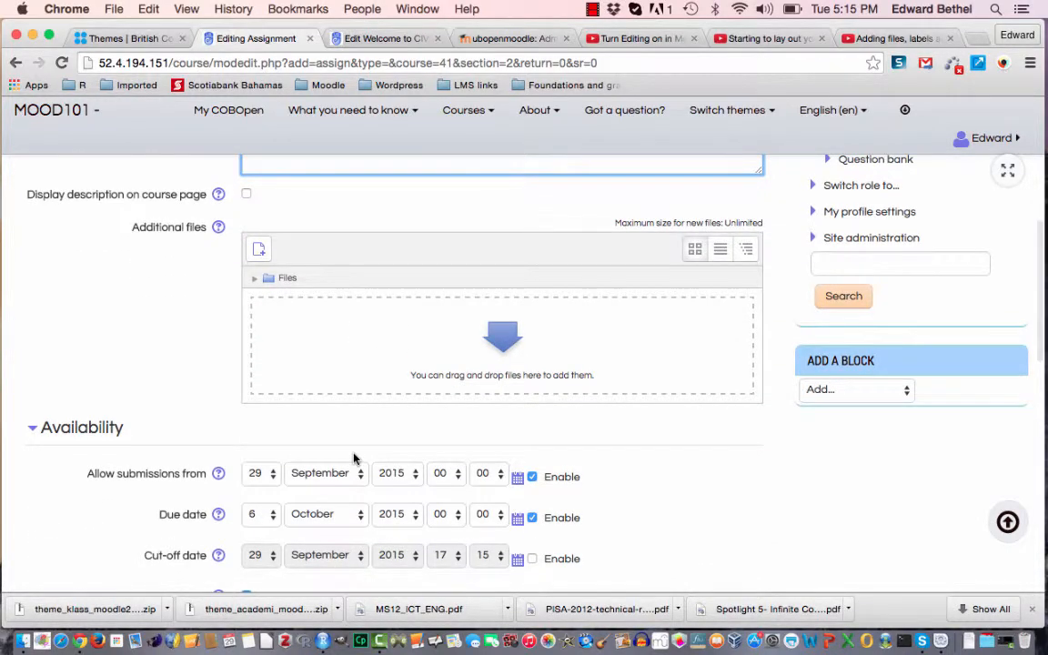
{"action": "scroll", "coordinate": [355, 456], "scroll_direction": "down", "scroll_amount": 4}
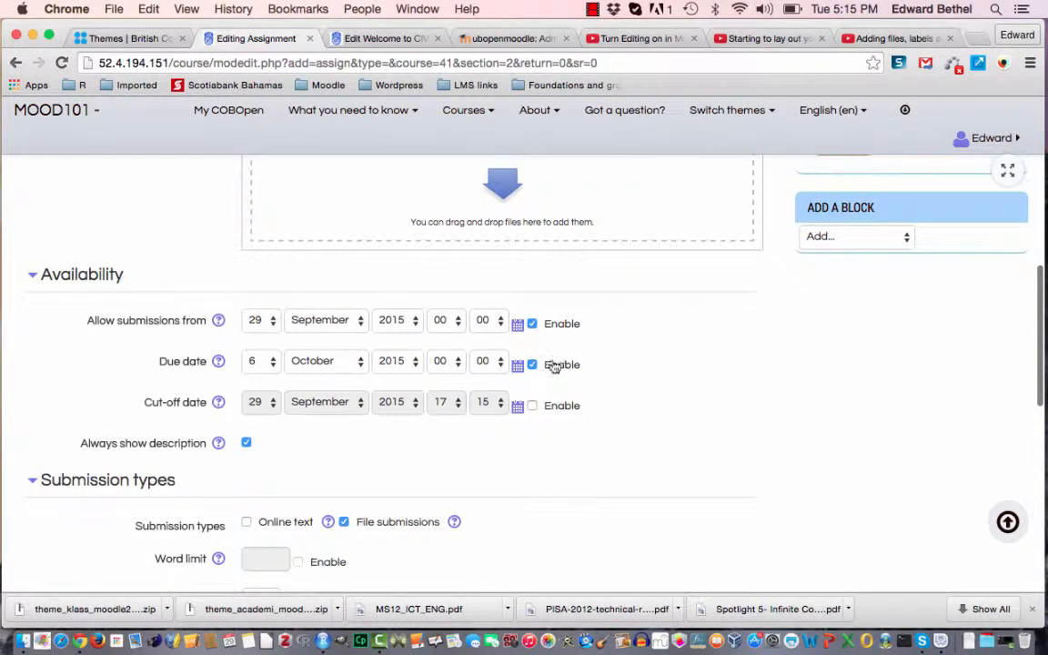
{"action": "left_click", "coordinate": [533, 365]}
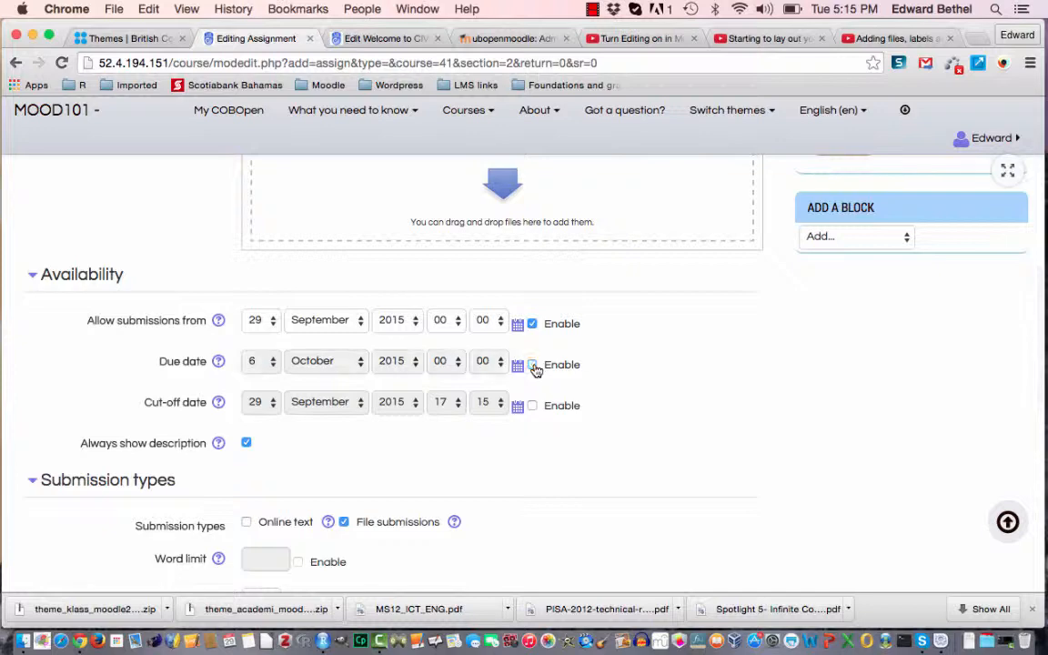
{"action": "left_click", "coordinate": [534, 325]}
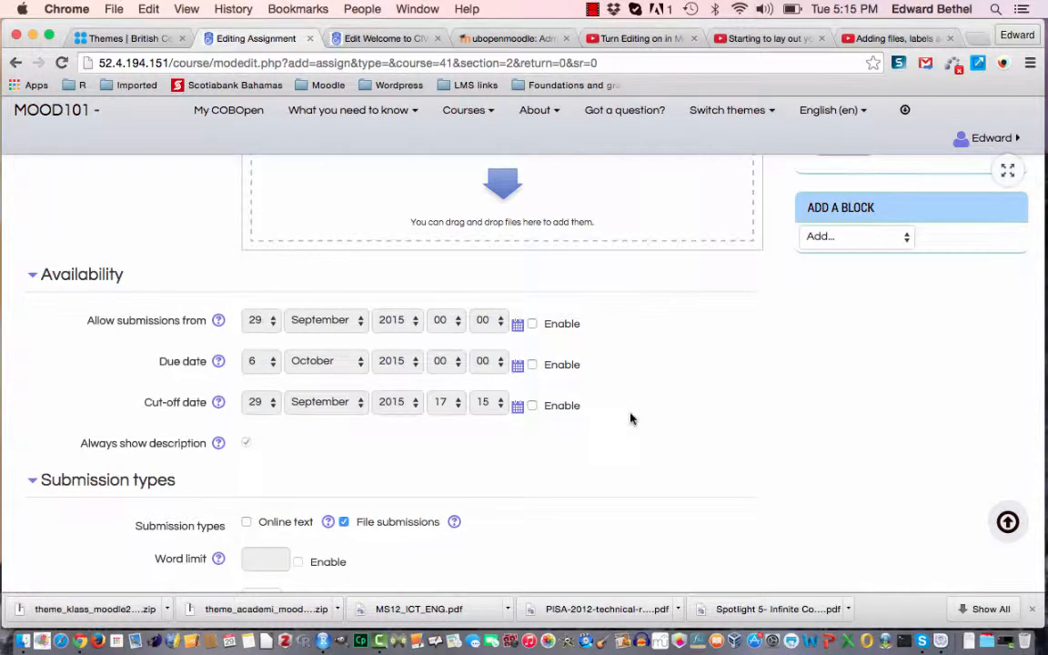
Review the submission types, keeping only file submissions, and save and display the new assignment
{"action": "scroll", "coordinate": [632, 418], "scroll_direction": "down", "scroll_amount": 5}
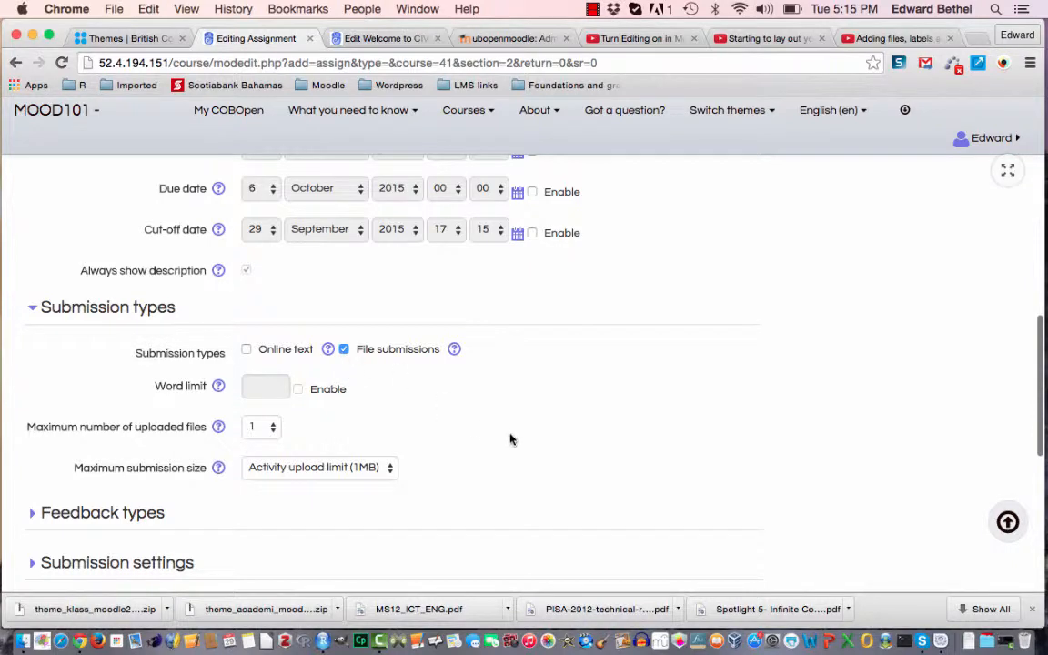
{"action": "scroll", "coordinate": [510, 439], "scroll_direction": "down", "scroll_amount": 10}
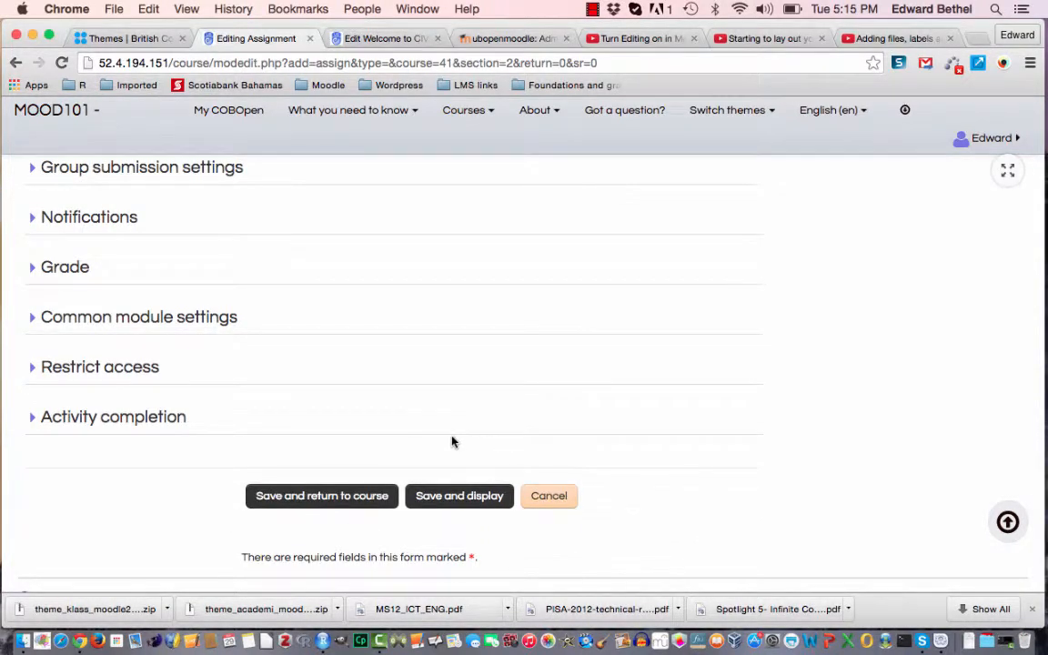
{"action": "left_click", "coordinate": [452, 498]}
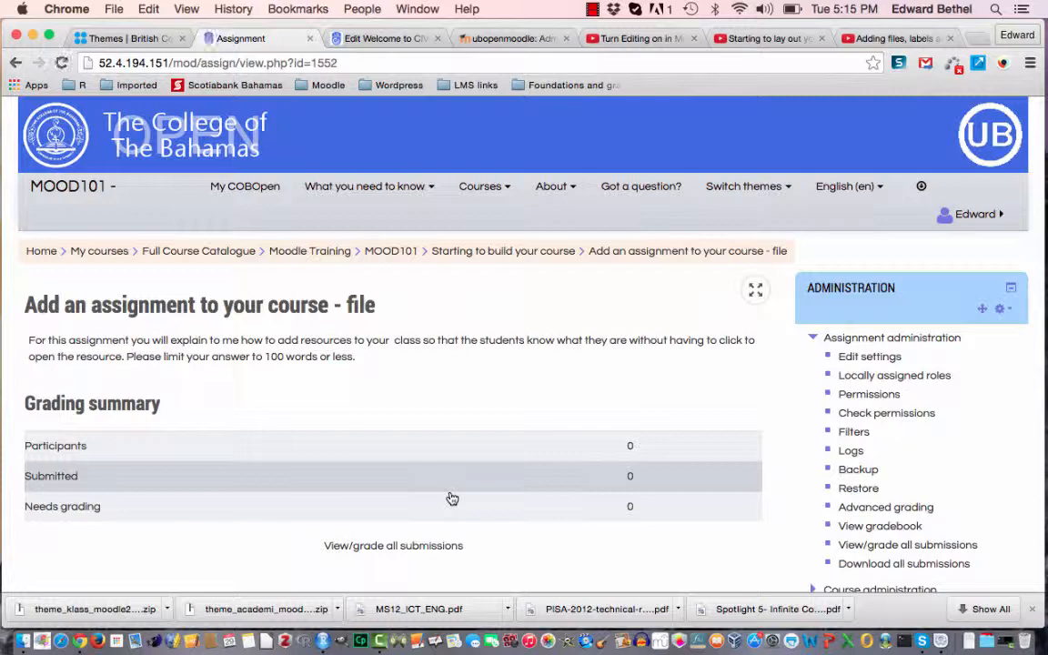
Switch to the Student role and review the description and submission status of the file assignment
{"action": "scroll", "coordinate": [452, 498], "scroll_direction": "down", "scroll_amount": 5}
{"action": "scroll", "coordinate": [452, 499], "scroll_direction": "up", "scroll_amount": 1}
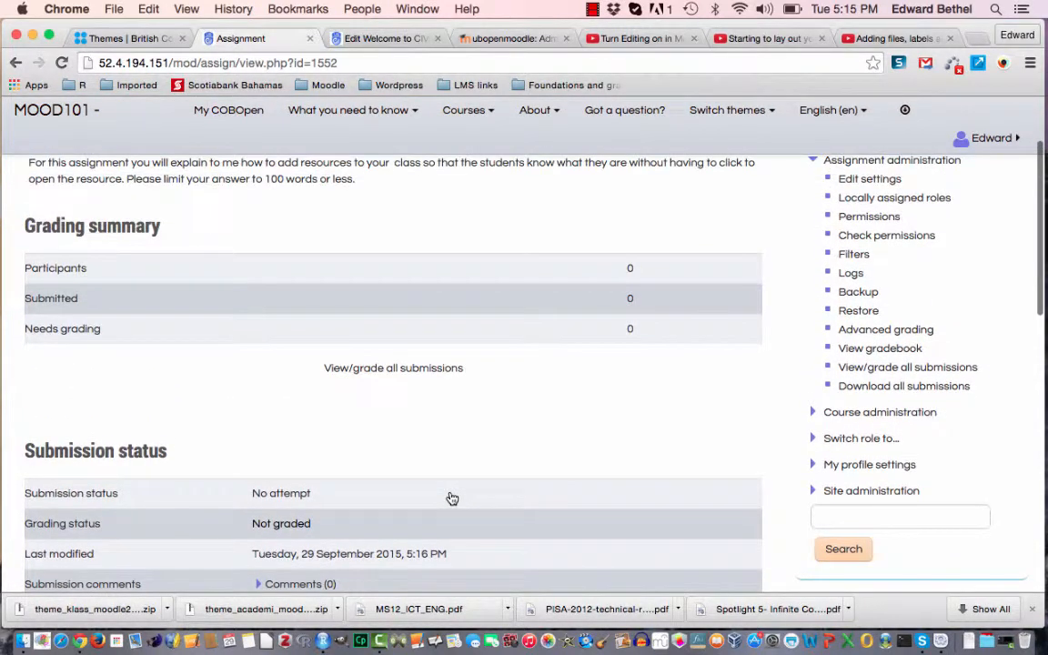
{"action": "left_click", "coordinate": [855, 440]}
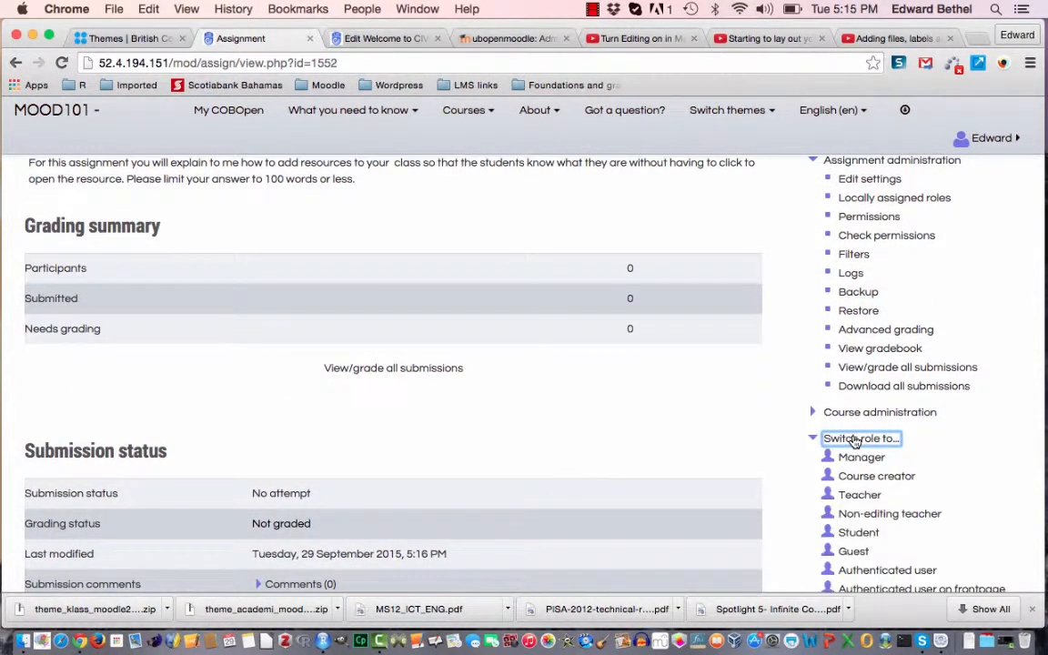
{"action": "left_click", "coordinate": [862, 535]}
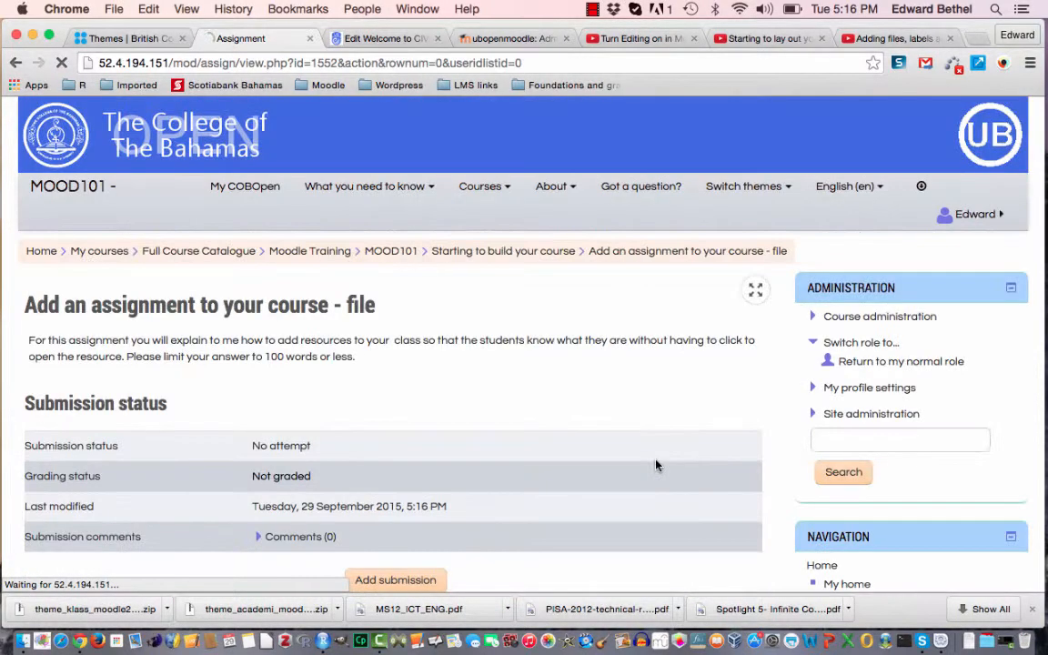
{"action": "scroll", "coordinate": [655, 465], "scroll_direction": "down", "scroll_amount": 4}
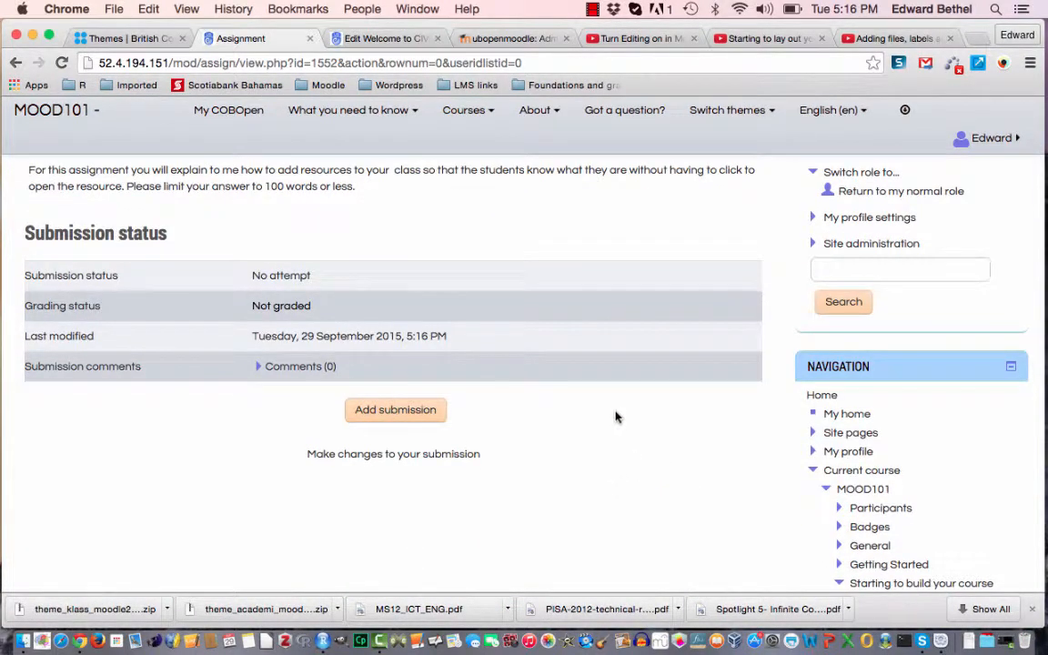
{"action": "scroll", "coordinate": [615, 417], "scroll_direction": "up", "scroll_amount": 3}
{"action": "scroll", "coordinate": [615, 416], "scroll_direction": "down", "scroll_amount": 2}
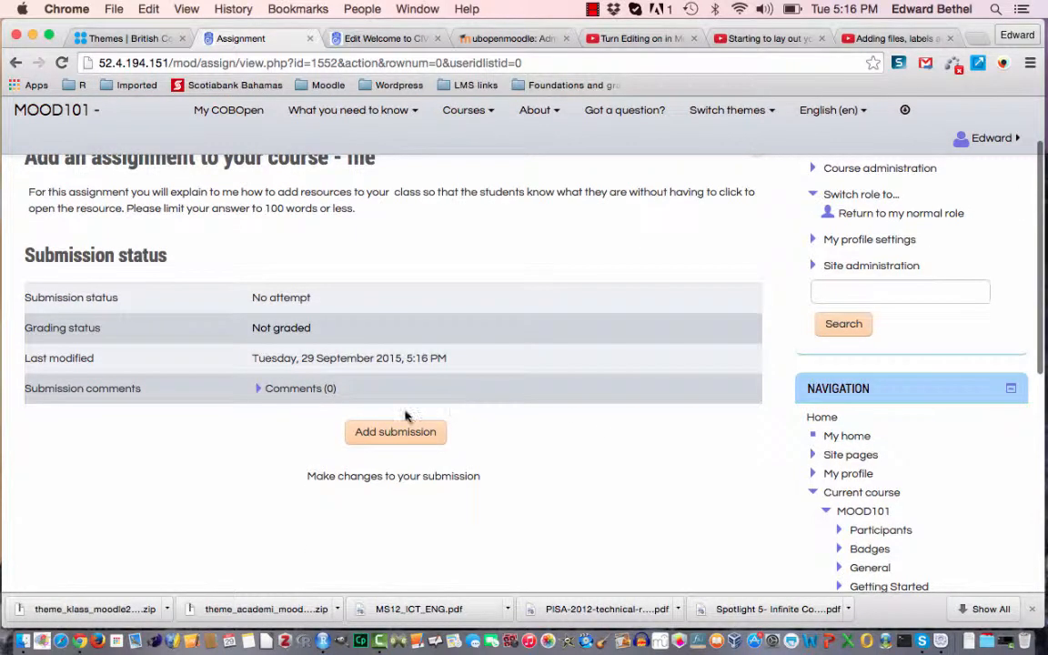
Open the student submission form, examine its file upload area, and cancel it without submitting anything
{"action": "left_click", "coordinate": [396, 437]}
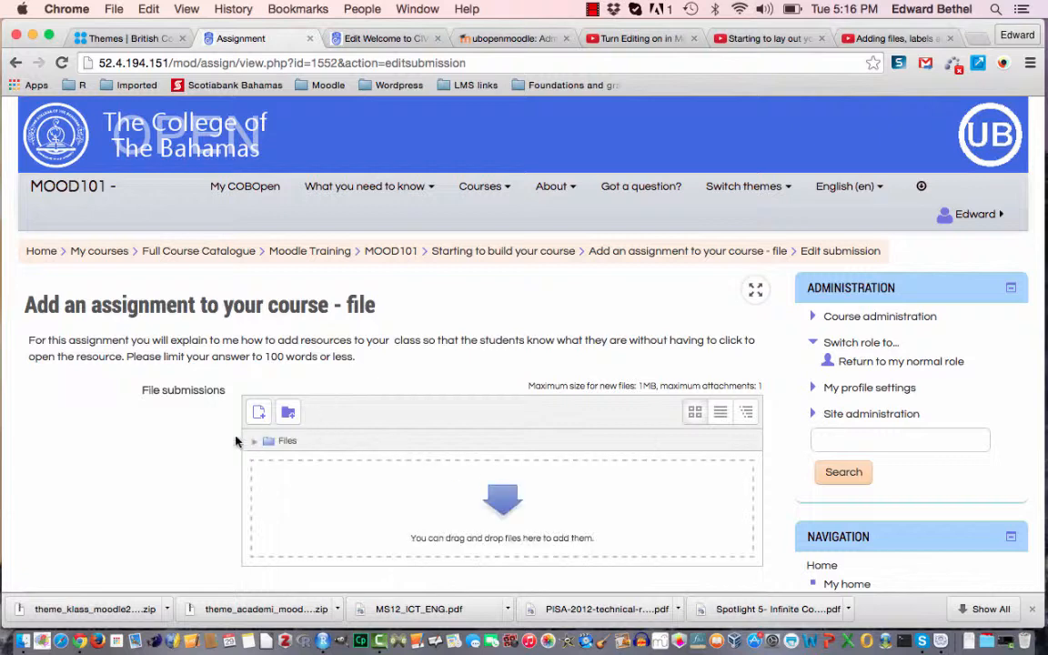
{"action": "scroll", "coordinate": [163, 463], "scroll_direction": "down", "scroll_amount": 5}
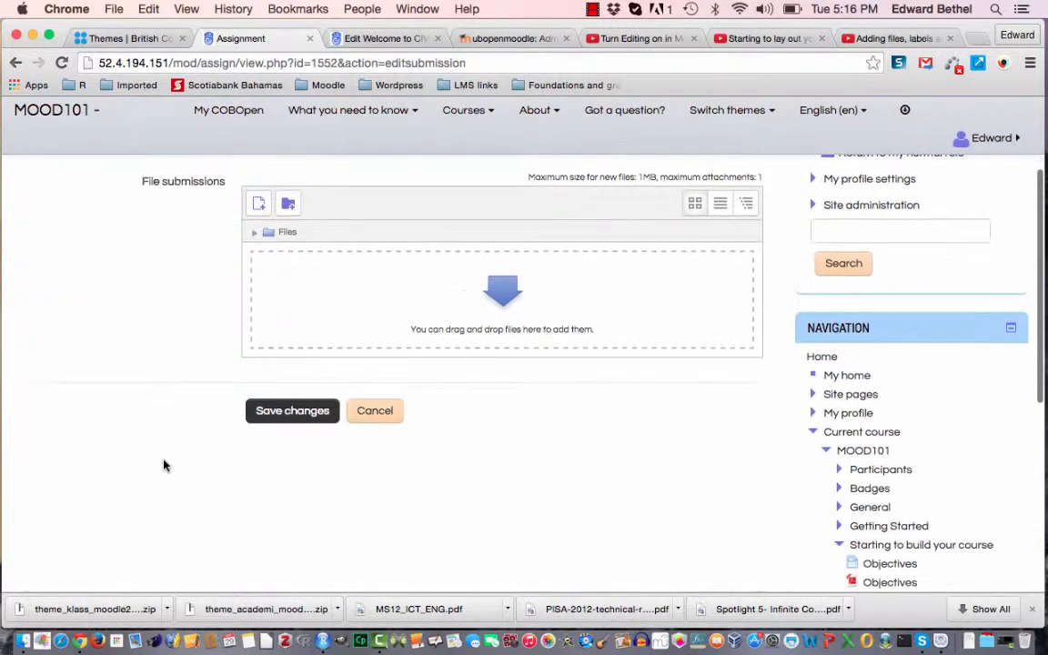
{"action": "scroll", "coordinate": [164, 465], "scroll_direction": "up", "scroll_amount": 4}
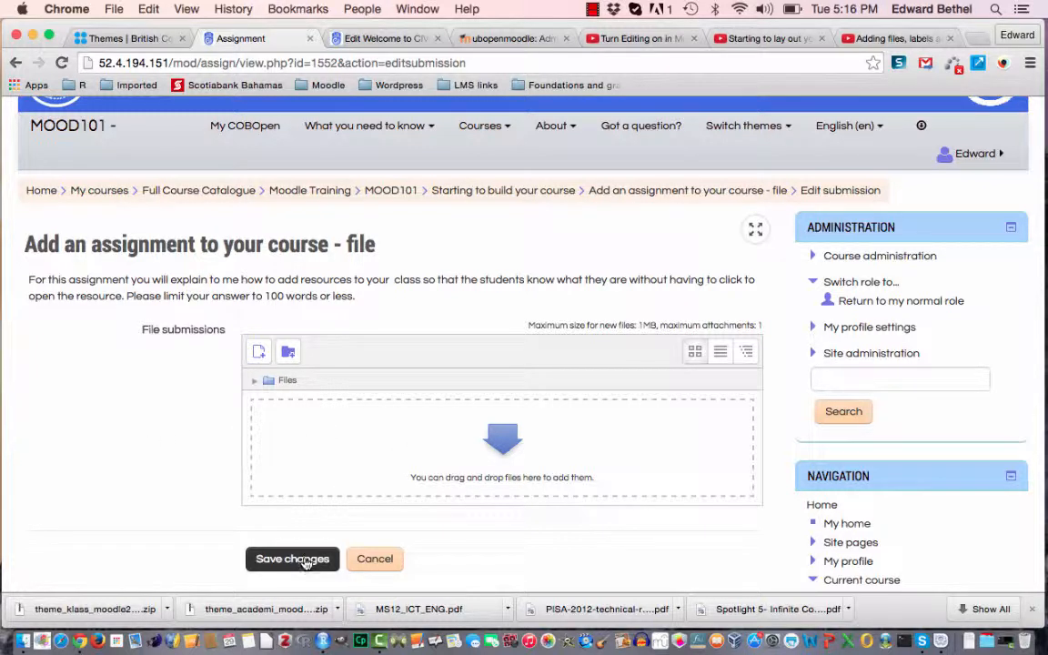
{"action": "left_click", "coordinate": [396, 564]}
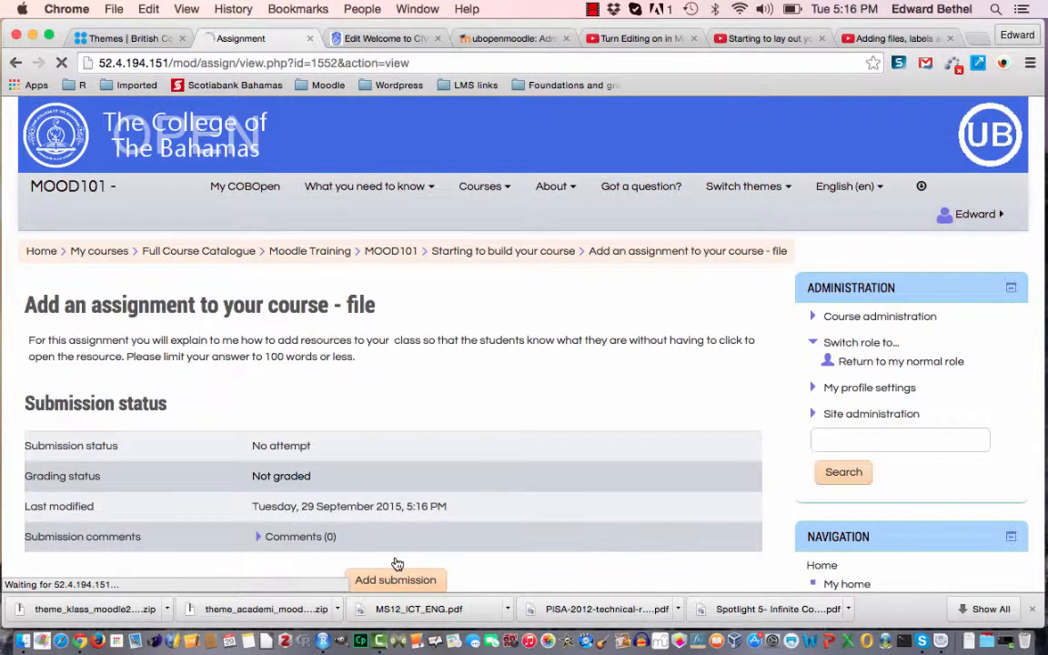
Return to the MOOD101 course page and check how both assignments are listed for students
{"action": "left_click", "coordinate": [398, 251]}
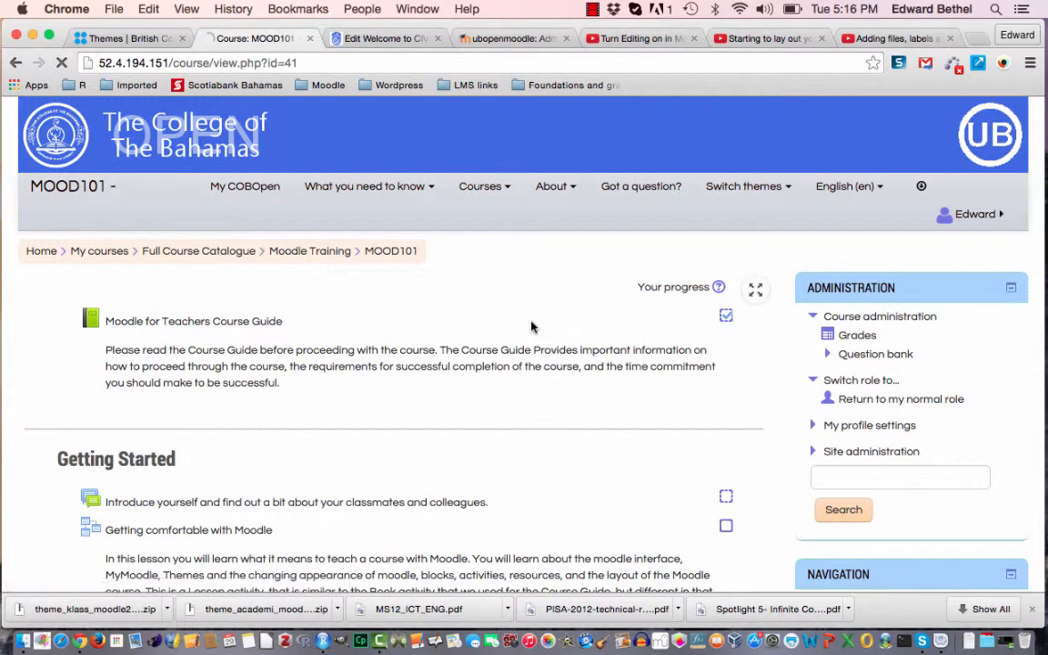
{"action": "scroll", "coordinate": [532, 327], "scroll_direction": "down", "scroll_amount": 10}
{"action": "scroll", "coordinate": [532, 328], "scroll_direction": "down", "scroll_amount": 1}
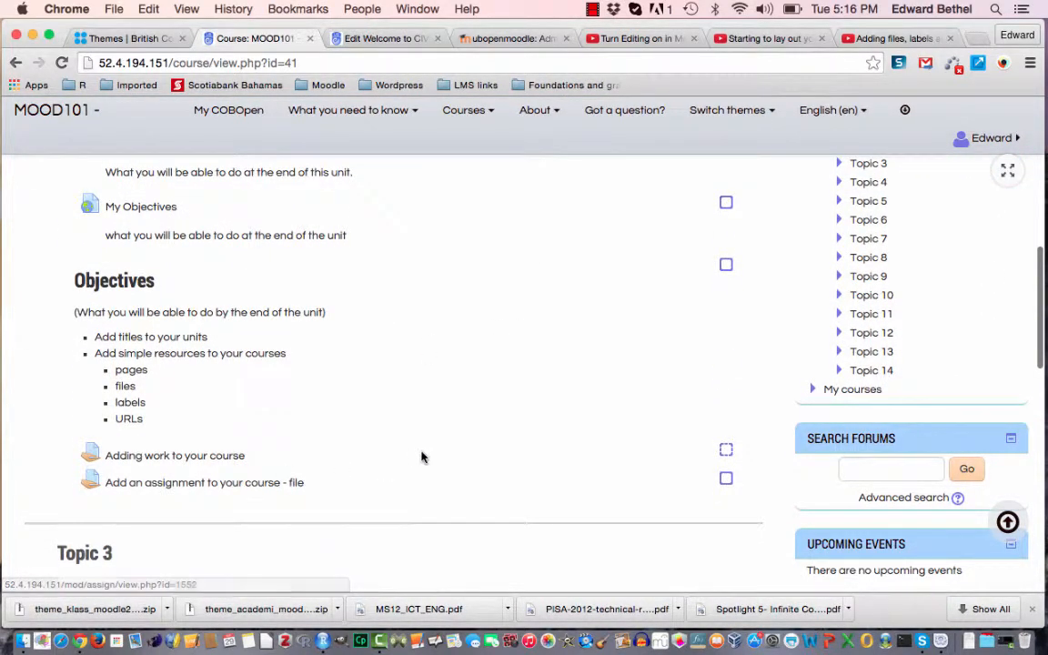
Switch back to the normal role and turn on editing to work in the "Starting to build your course" section
{"action": "scroll", "coordinate": [636, 432], "scroll_direction": "up", "scroll_amount": 10}
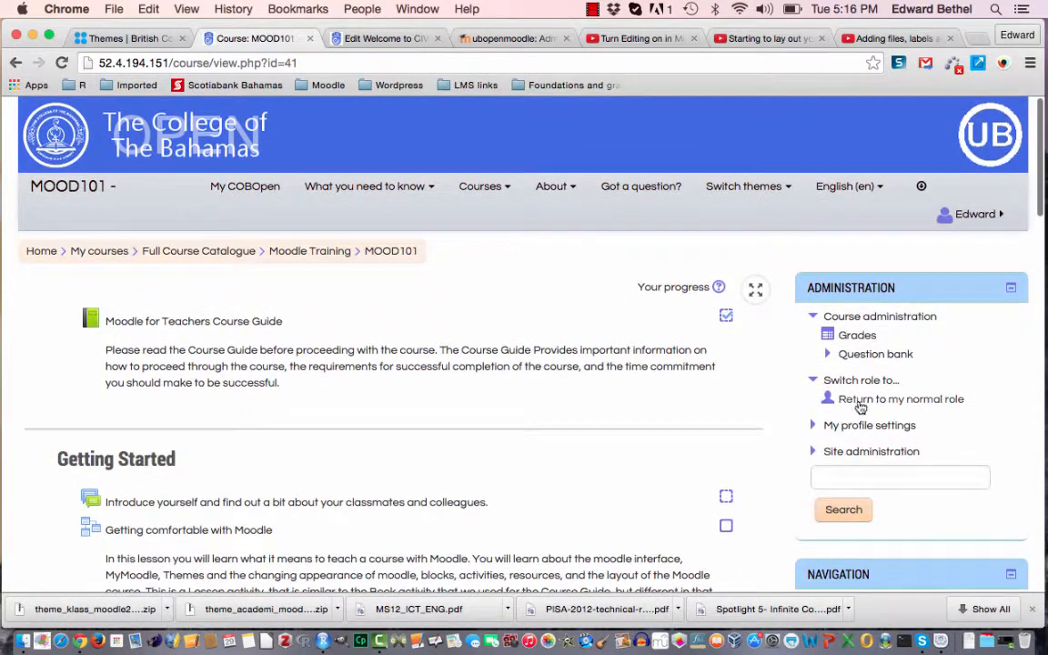
{"action": "left_click", "coordinate": [873, 400]}
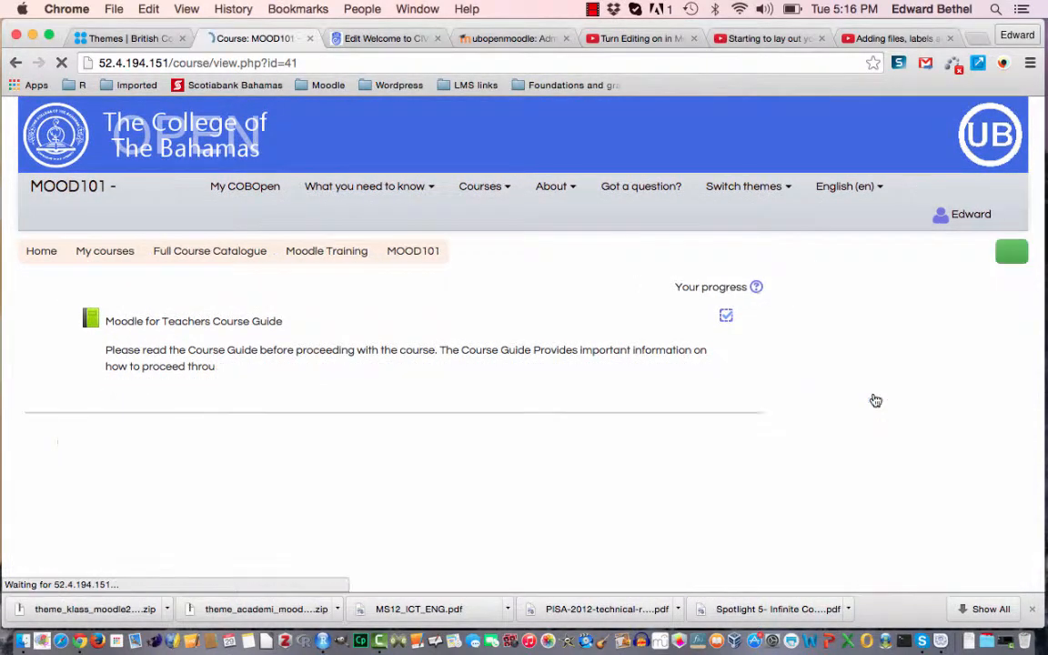
{"action": "left_click", "coordinate": [1015, 249]}
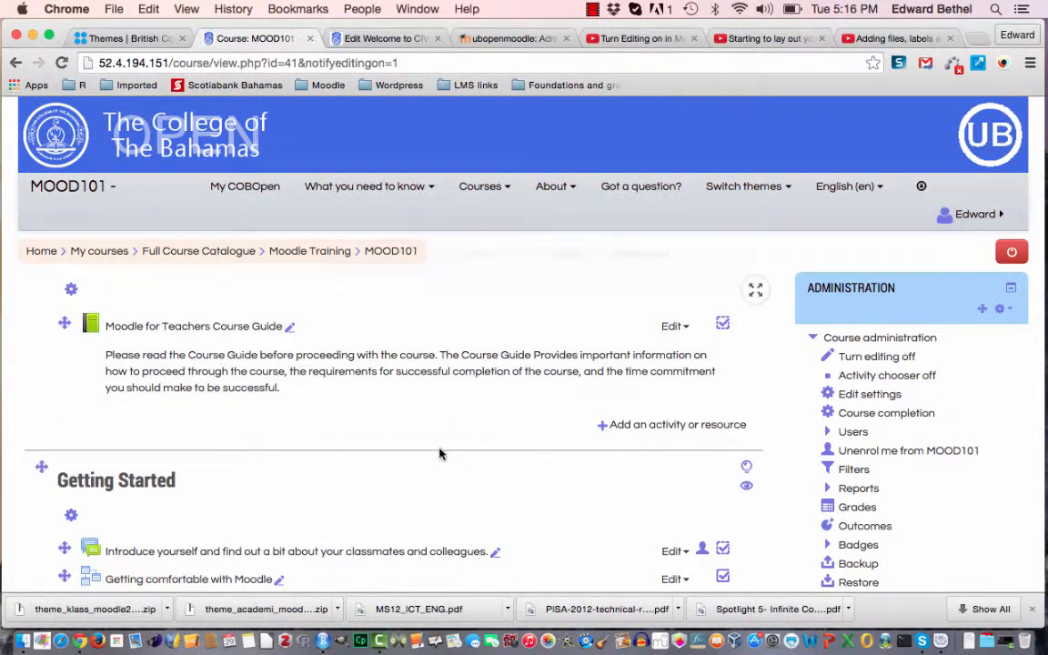
{"action": "scroll", "coordinate": [440, 453], "scroll_direction": "down", "scroll_amount": 5}
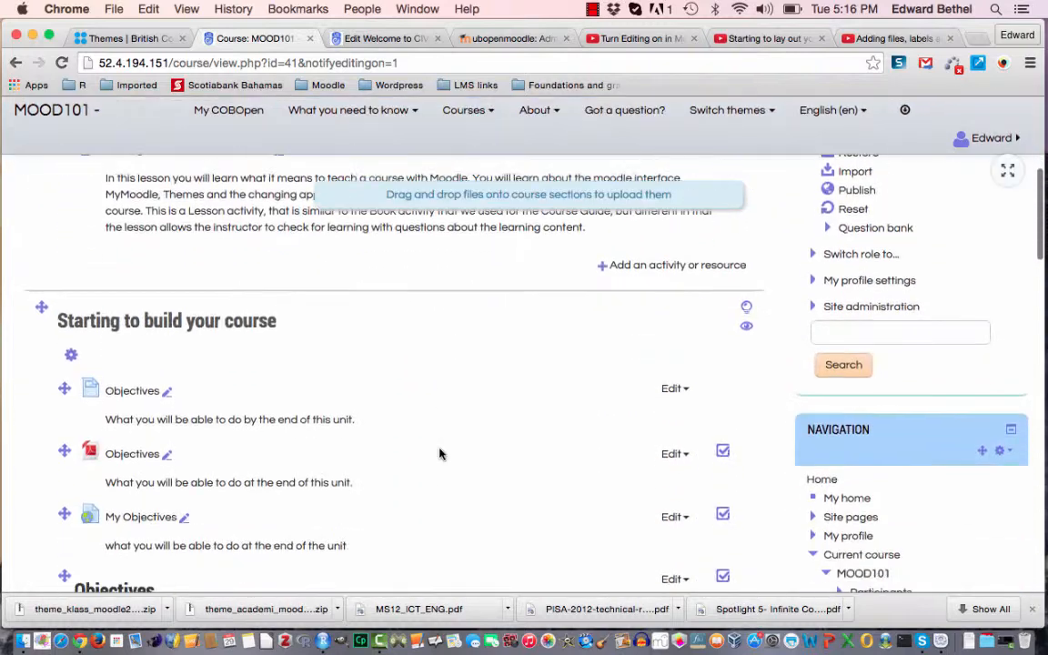
{"action": "scroll", "coordinate": [439, 453], "scroll_direction": "down", "scroll_amount": 6}
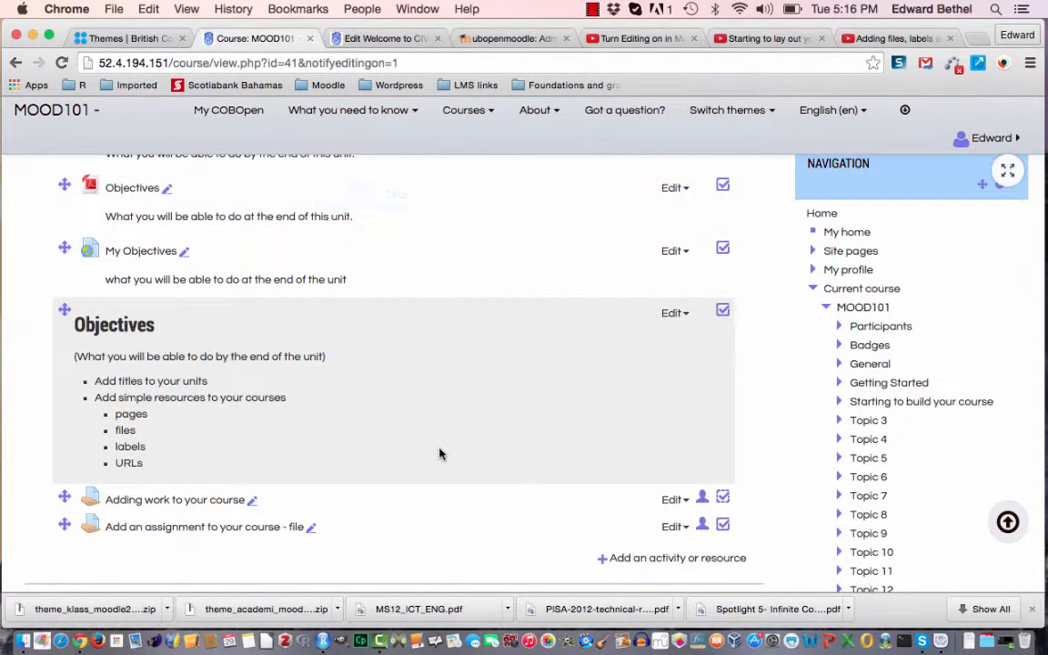
Start adding a new Assignment activity to the "Starting to build your course" section
{"action": "left_click", "coordinate": [635, 559]}
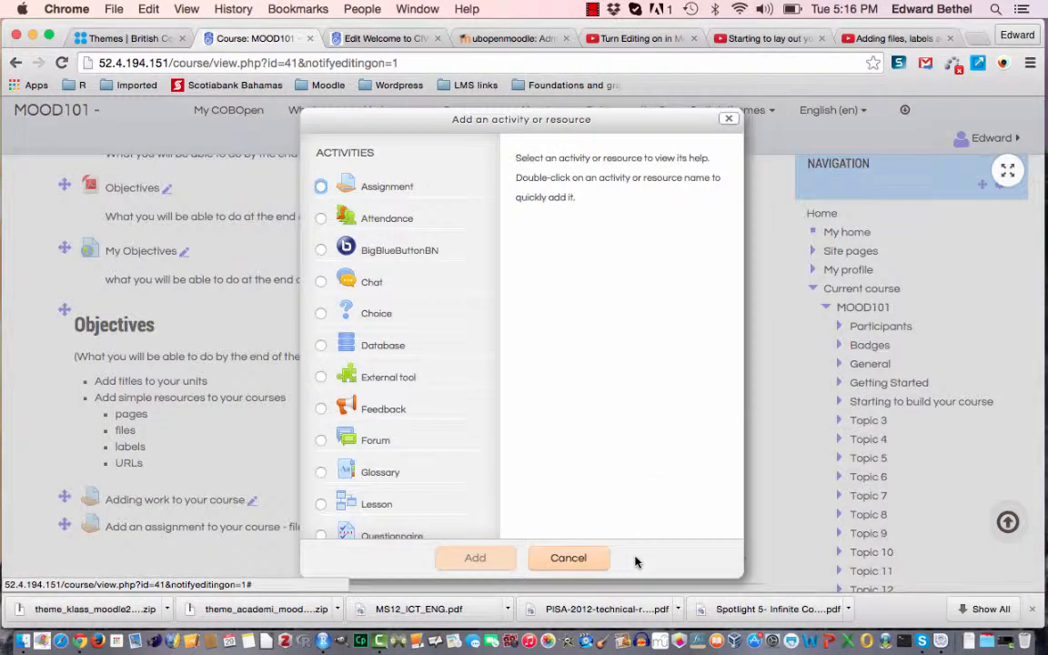
{"action": "left_click", "coordinate": [321, 187]}
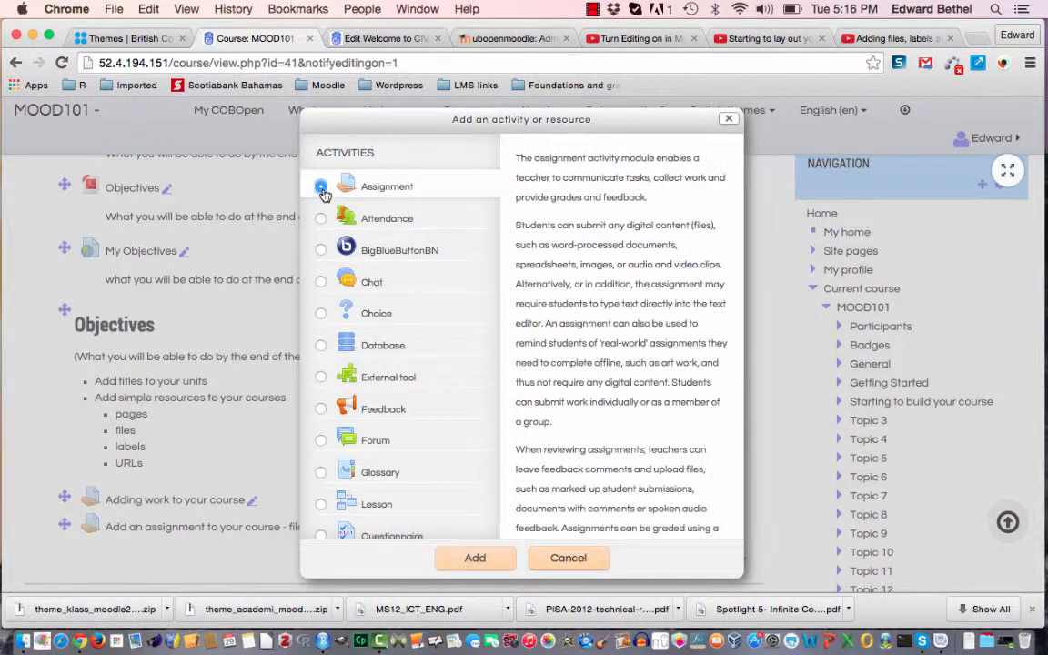
{"action": "left_click", "coordinate": [476, 558]}
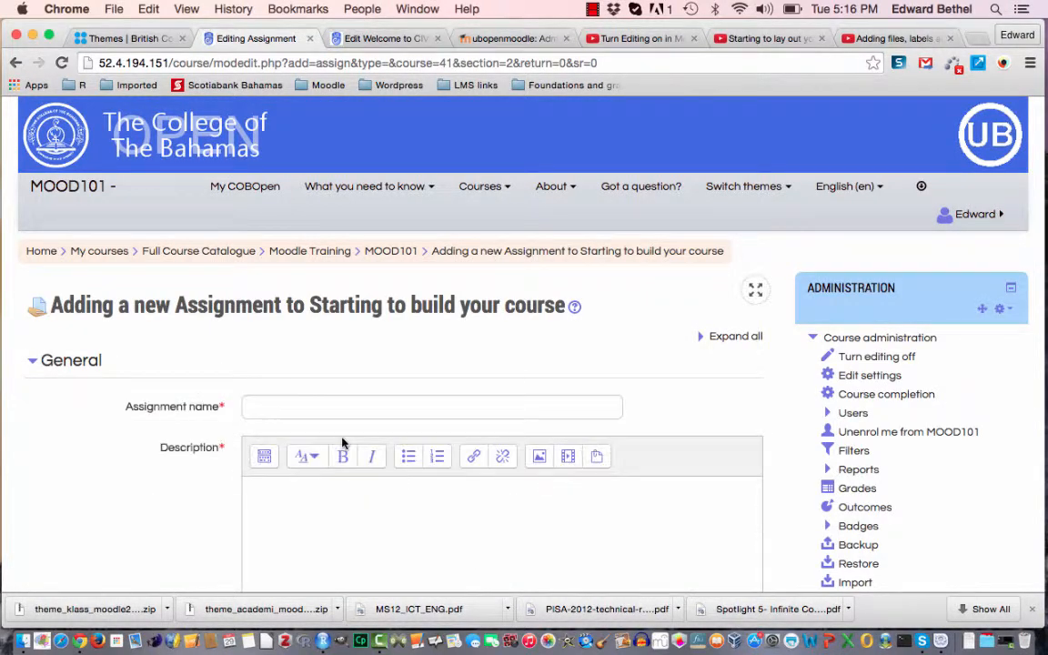
Name the assignment "Add an assignment to your course - offline" and describe the task of explaining how to add resources in 100 words or less
{"action": "left_click", "coordinate": [349, 405]}
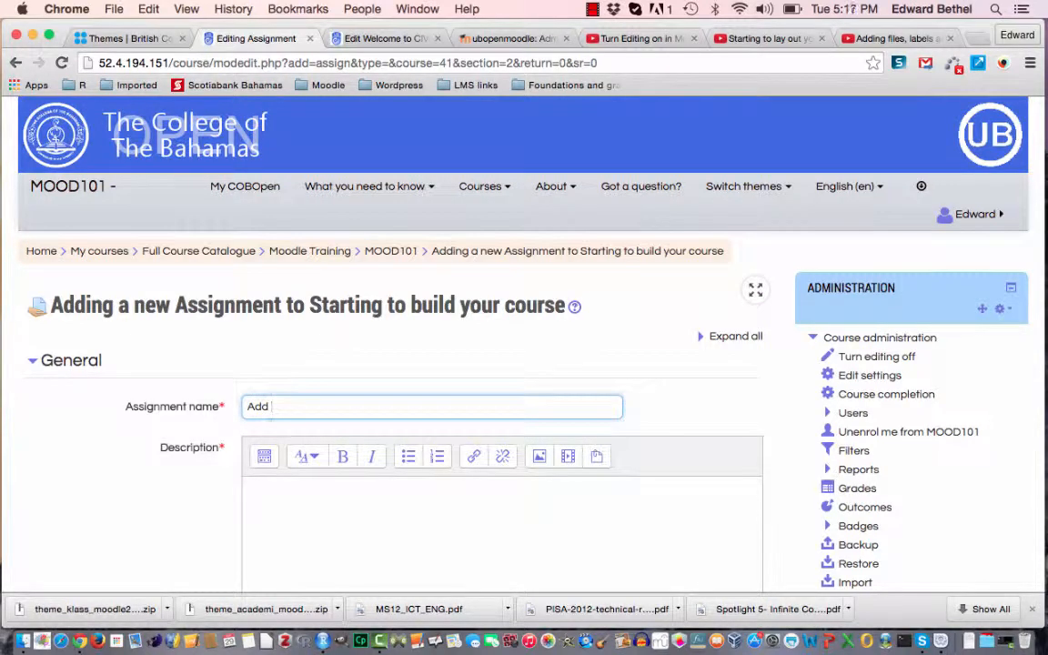
{"action": "type", "text": "Add an assignment to your course - offline"}
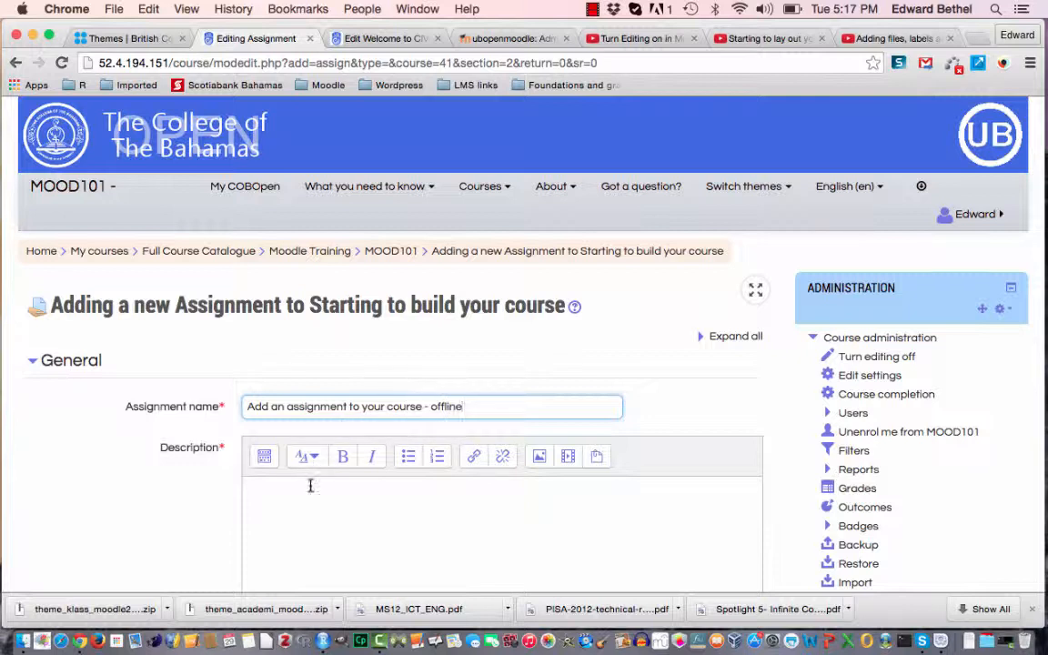
{"action": "left_click", "coordinate": [312, 533]}
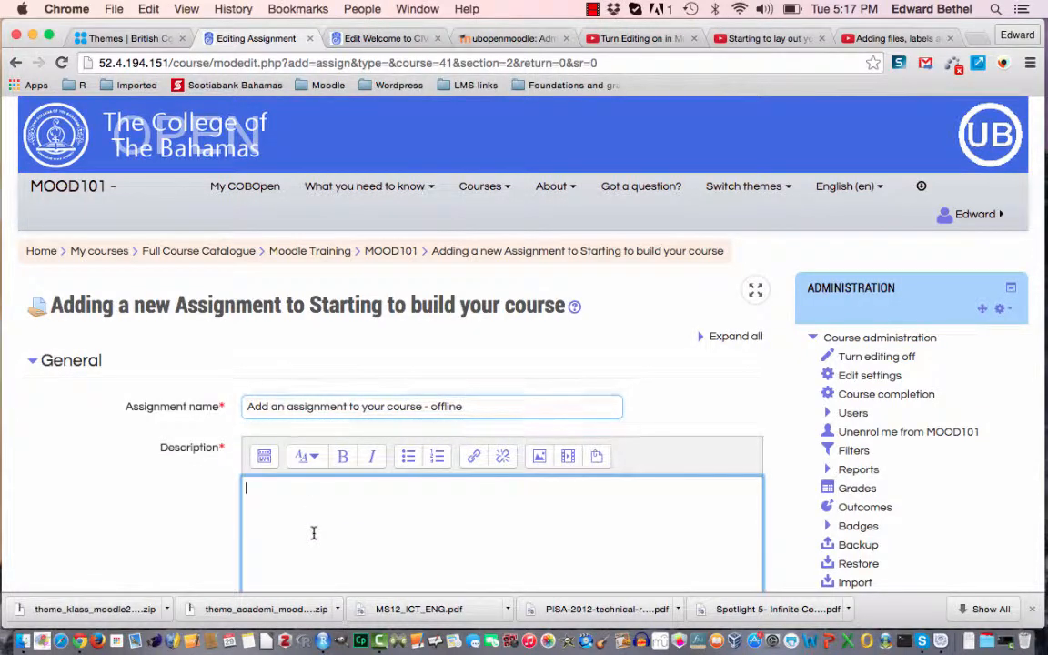
{"action": "type", "text": "For this assignment you will explain to me how to add resources to your  class so that the students know what they are without having to click to open the resource. Please limit your answer to 100 words or less."}
Disable the "Allow submissions from" date and the due date in the assignment's availability settings
{"action": "scroll", "coordinate": [313, 533], "scroll_direction": "down", "scroll_amount": 5}
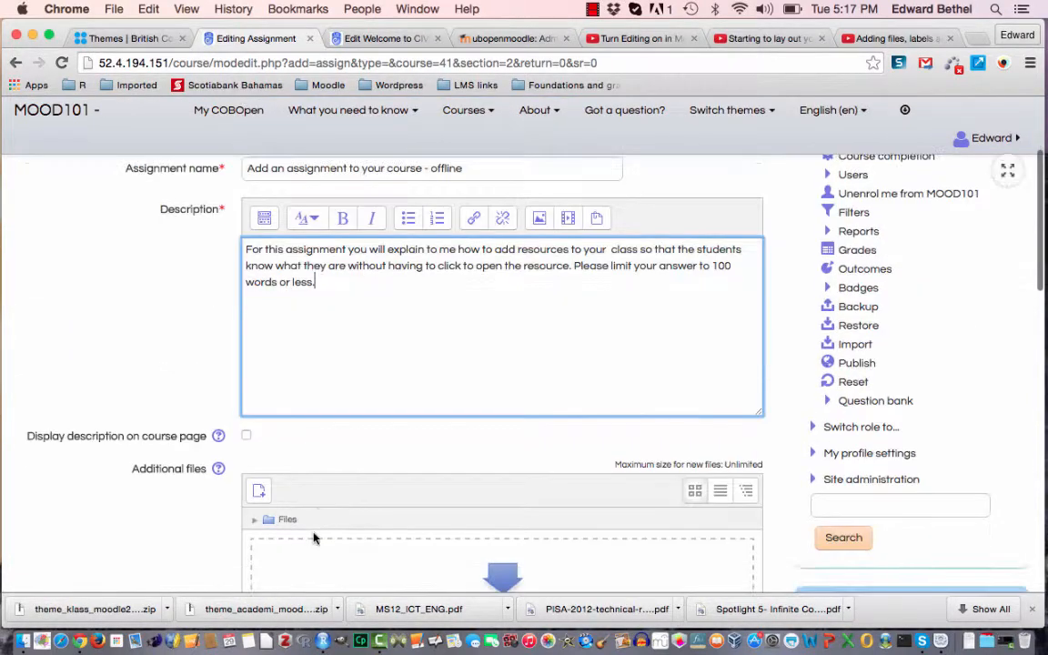
{"action": "scroll", "coordinate": [313, 537], "scroll_direction": "down", "scroll_amount": 1}
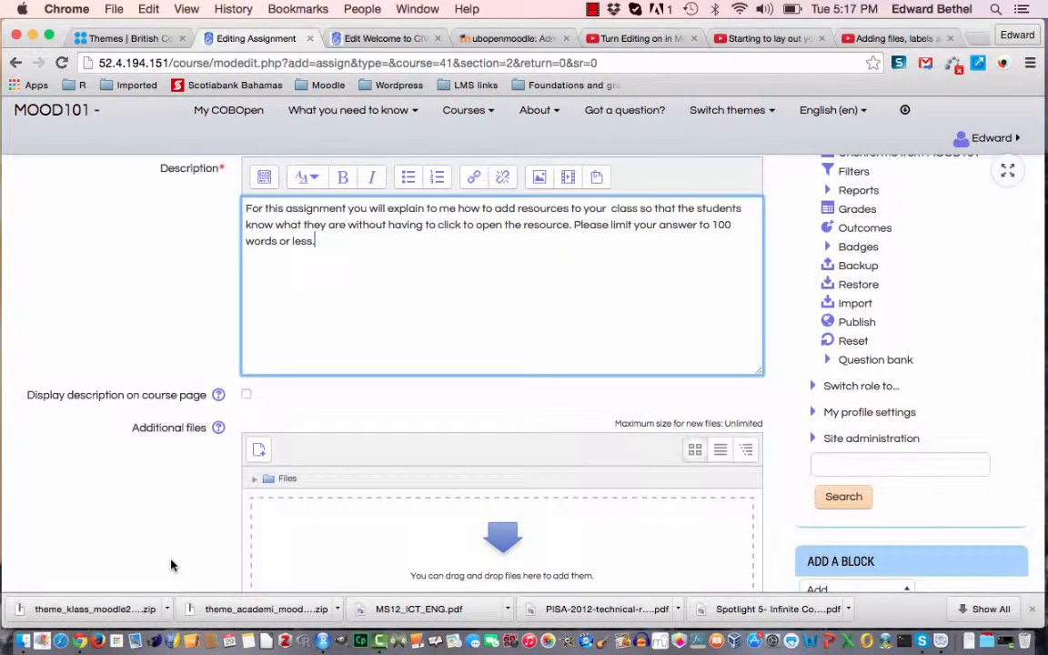
{"action": "scroll", "coordinate": [171, 565], "scroll_direction": "down", "scroll_amount": 1}
{"action": "scroll", "coordinate": [170, 564], "scroll_direction": "down", "scroll_amount": 3}
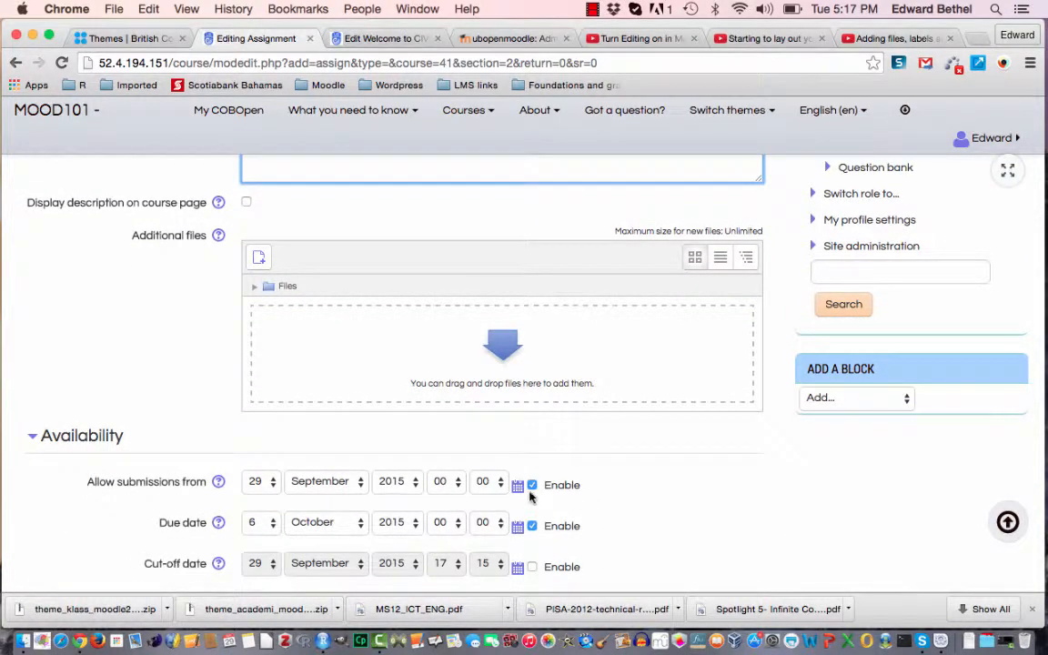
{"action": "left_click", "coordinate": [531, 489]}
{"action": "left_click", "coordinate": [532, 527]}
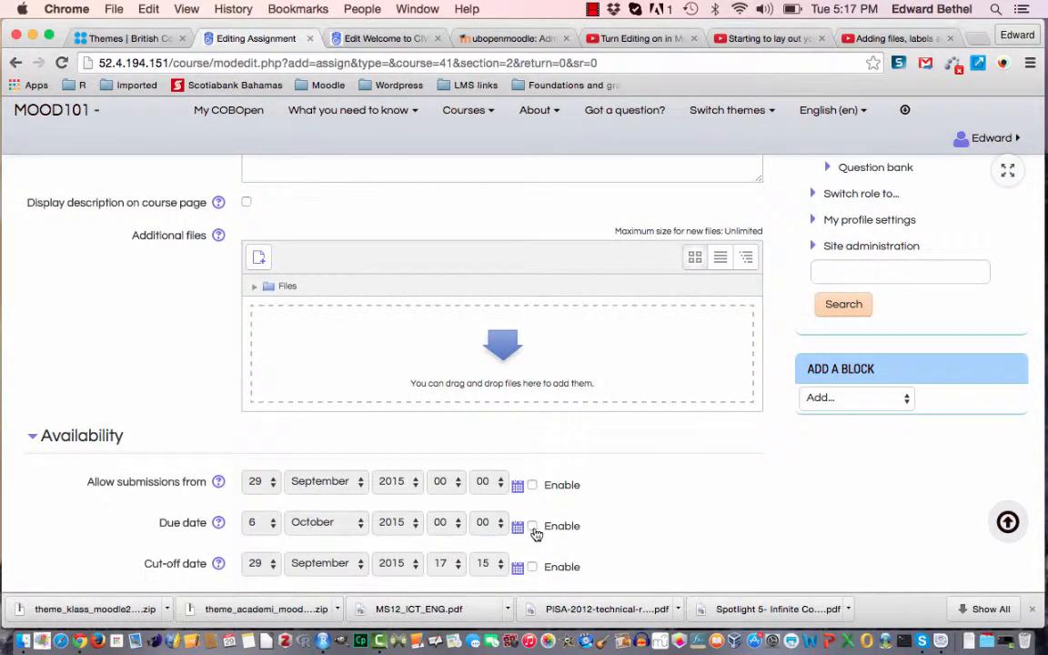
Disable file submissions so that no submission type is selected, and save and display the offline assignment
{"action": "scroll", "coordinate": [689, 537], "scroll_direction": "down", "scroll_amount": 4}
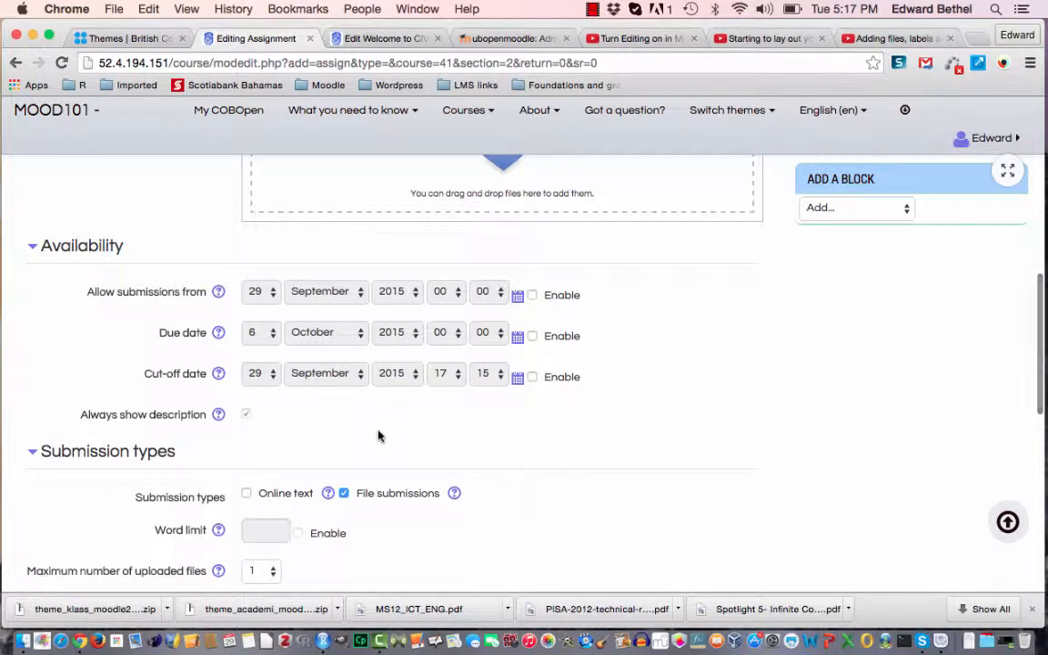
{"action": "left_click", "coordinate": [344, 495]}
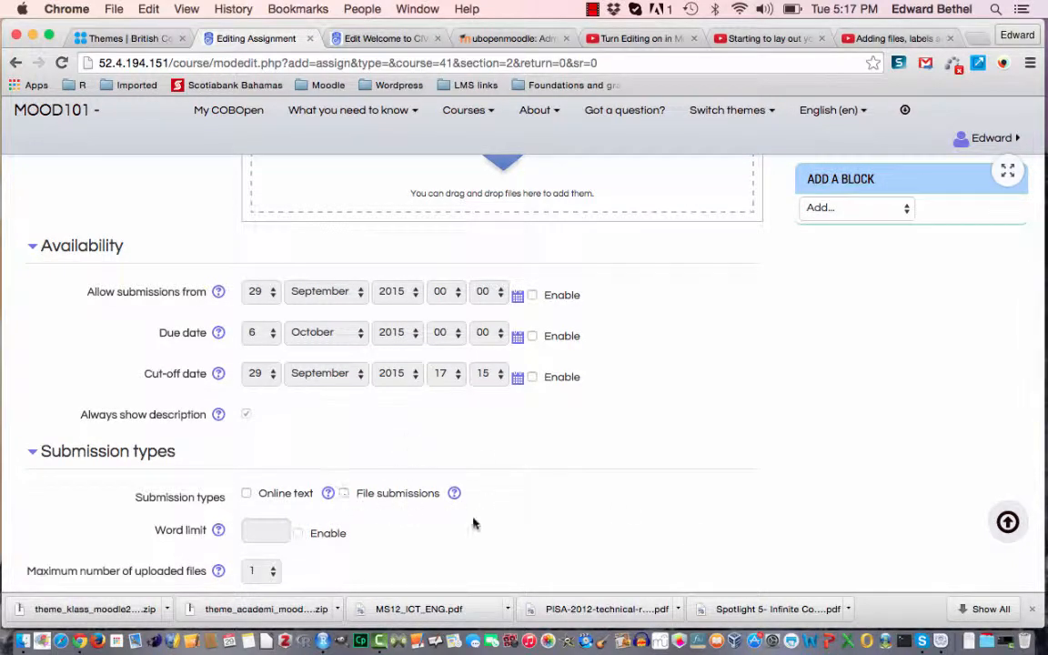
{"action": "scroll", "coordinate": [479, 529], "scroll_direction": "down", "scroll_amount": 10}
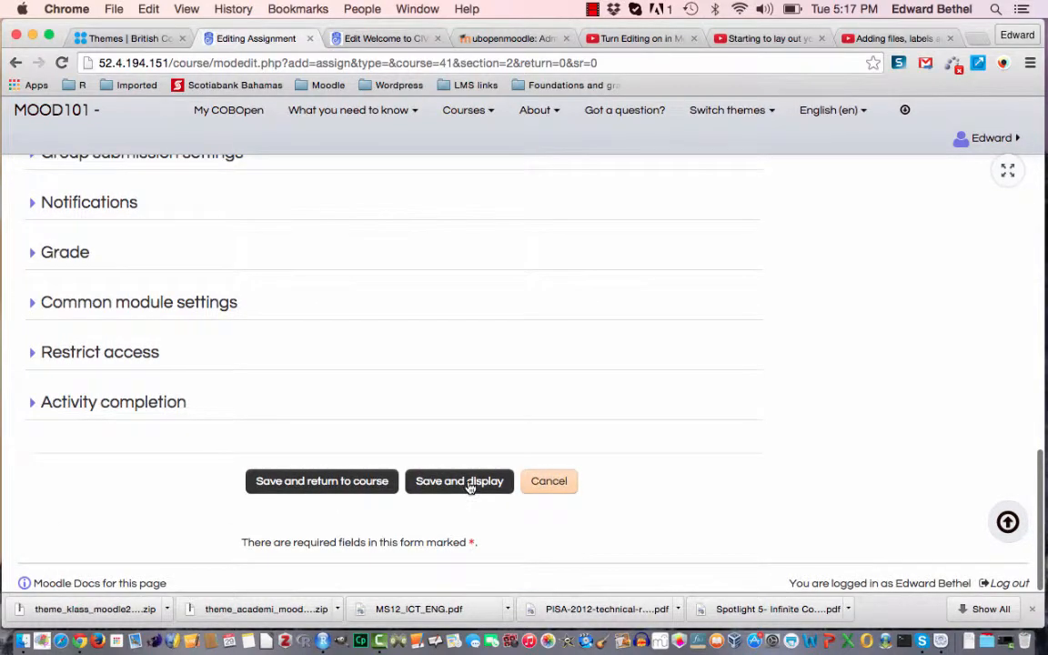
{"action": "left_click", "coordinate": [470, 487]}
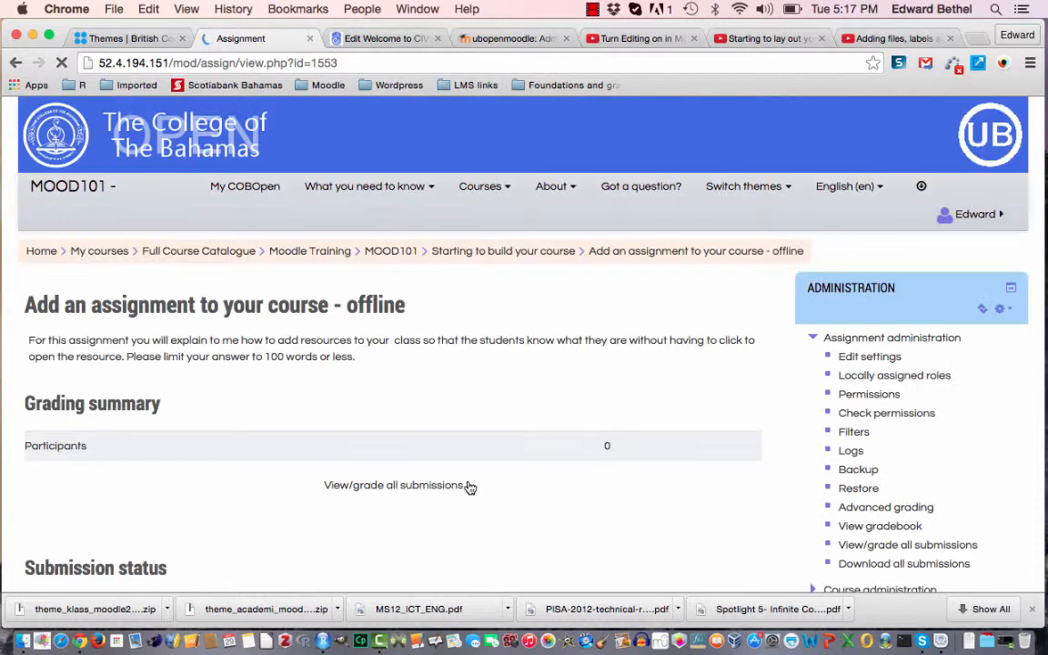
Switch to the Student role and review the description and submission status of the offline assignment
{"action": "scroll", "coordinate": [624, 498], "scroll_direction": "down", "scroll_amount": 2}
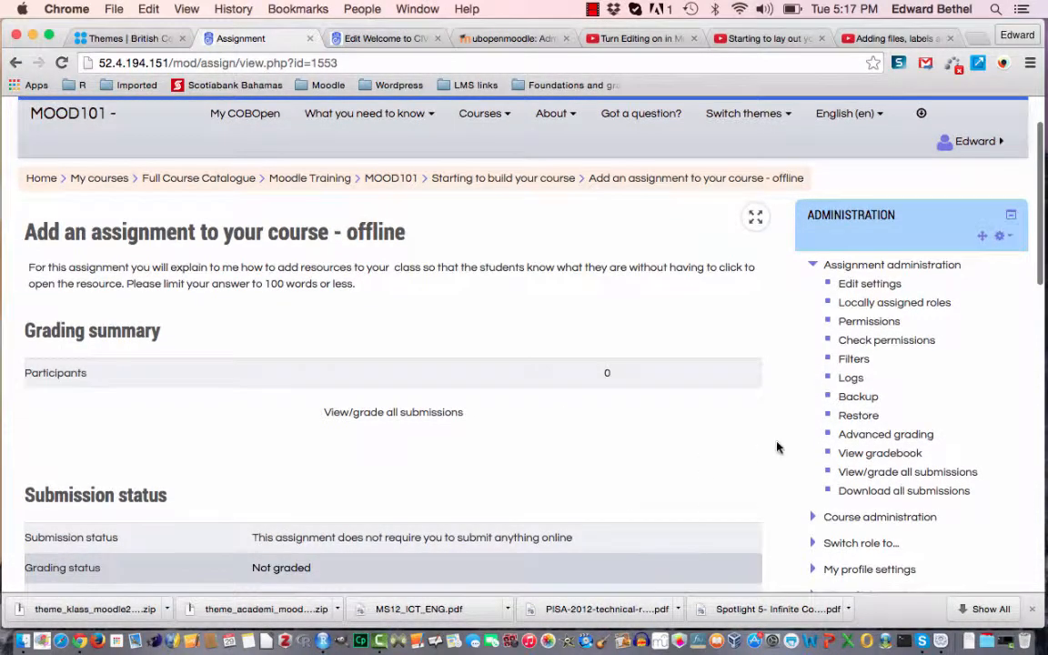
{"action": "scroll", "coordinate": [782, 446], "scroll_direction": "down", "scroll_amount": 3}
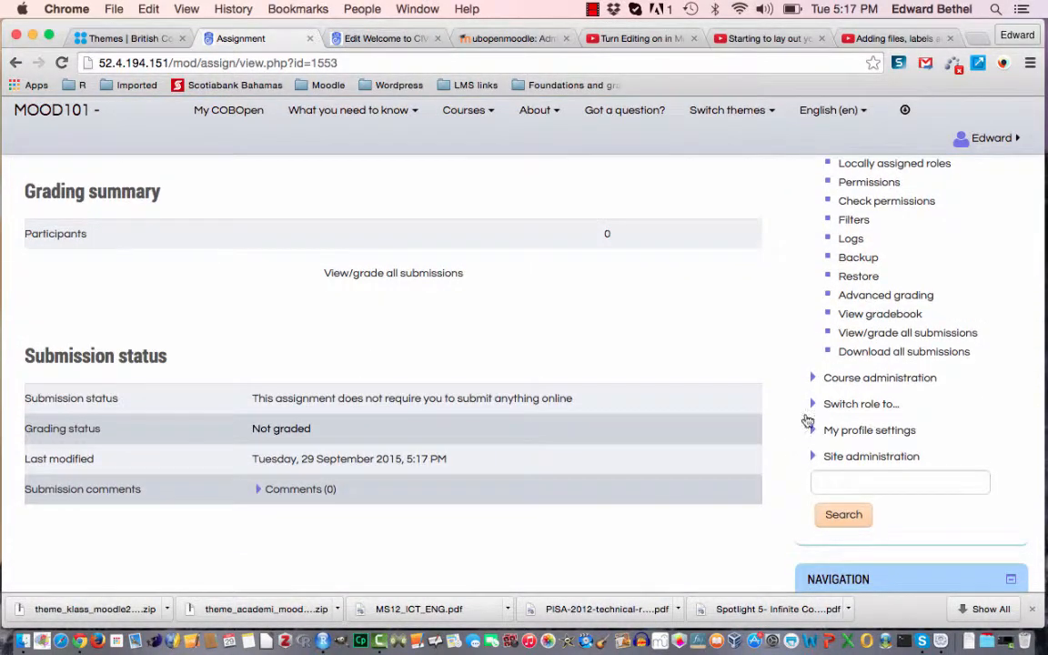
{"action": "left_click", "coordinate": [871, 406]}
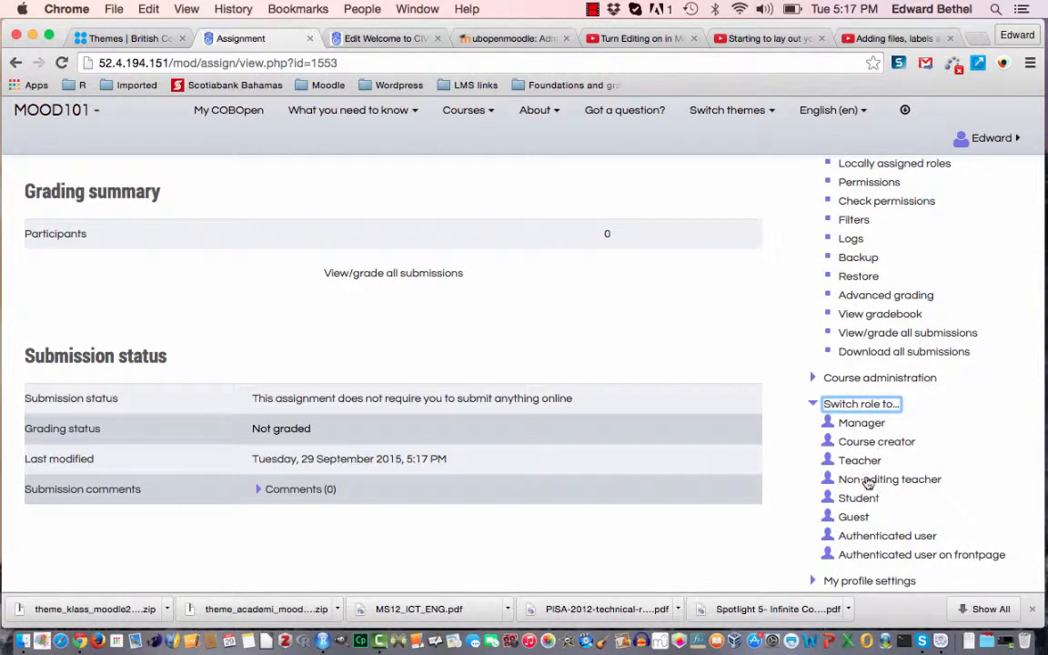
{"action": "left_click", "coordinate": [860, 500]}
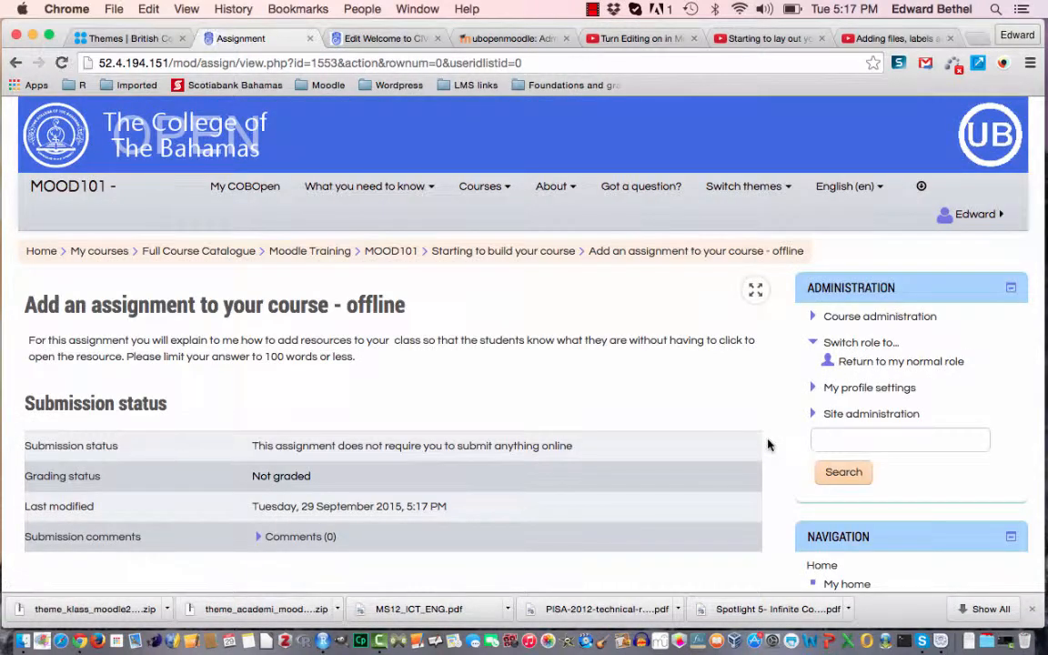
{"action": "scroll", "coordinate": [767, 444], "scroll_direction": "down", "scroll_amount": 3}
{"action": "scroll", "coordinate": [767, 444], "scroll_direction": "up", "scroll_amount": 3}
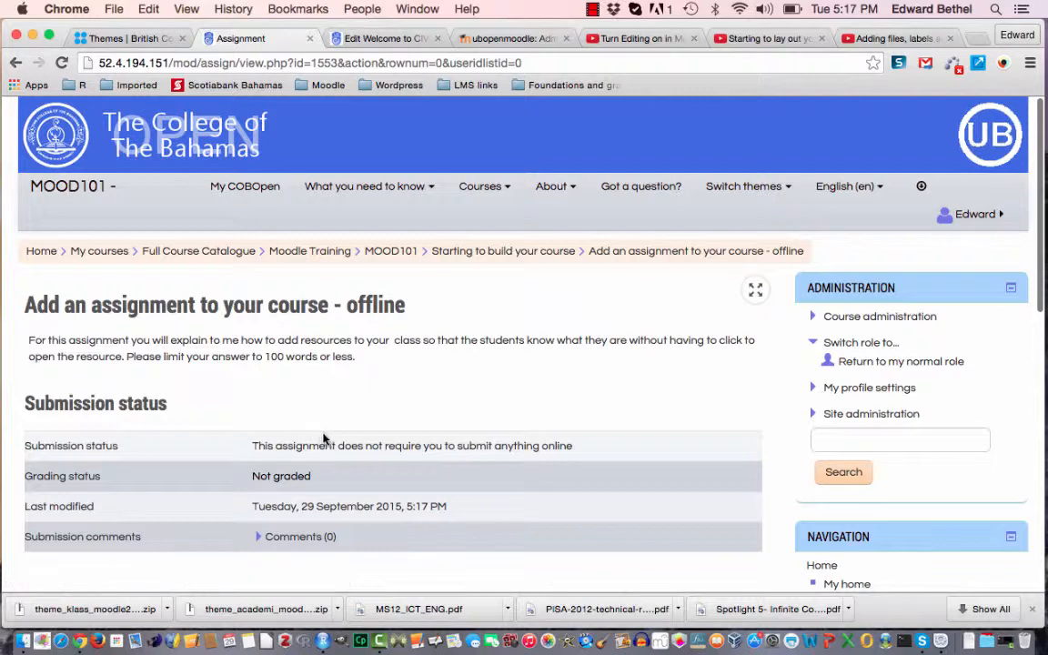
{"action": "scroll", "coordinate": [328, 561], "scroll_direction": "down", "scroll_amount": 1}
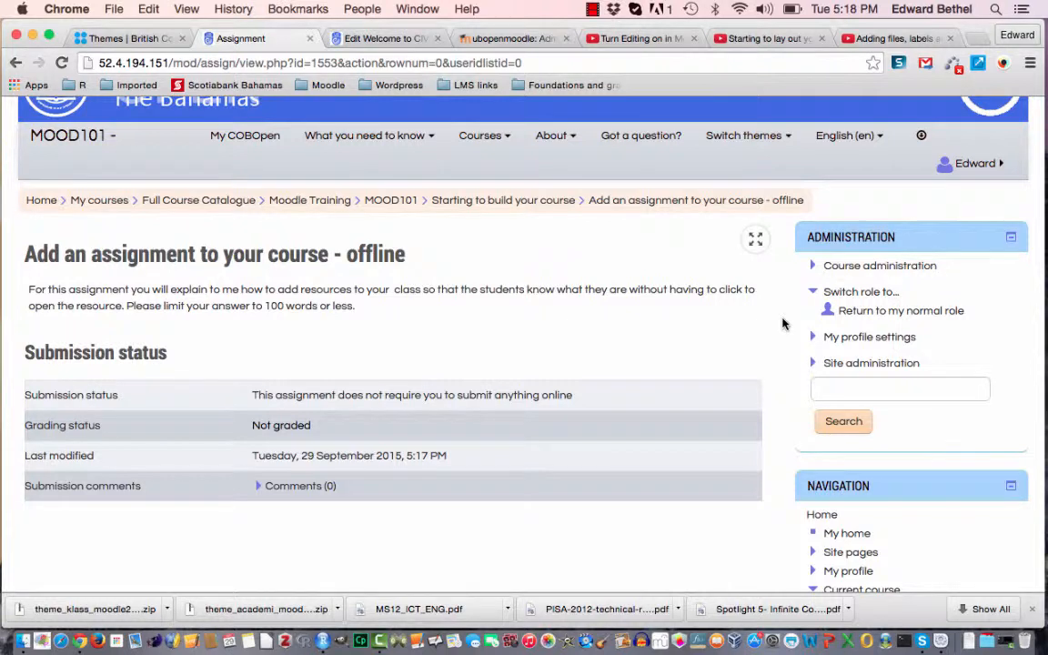
Return to the normal role and check how the offline assignment is listed on the MOOD101 course page
{"action": "left_click", "coordinate": [879, 316]}
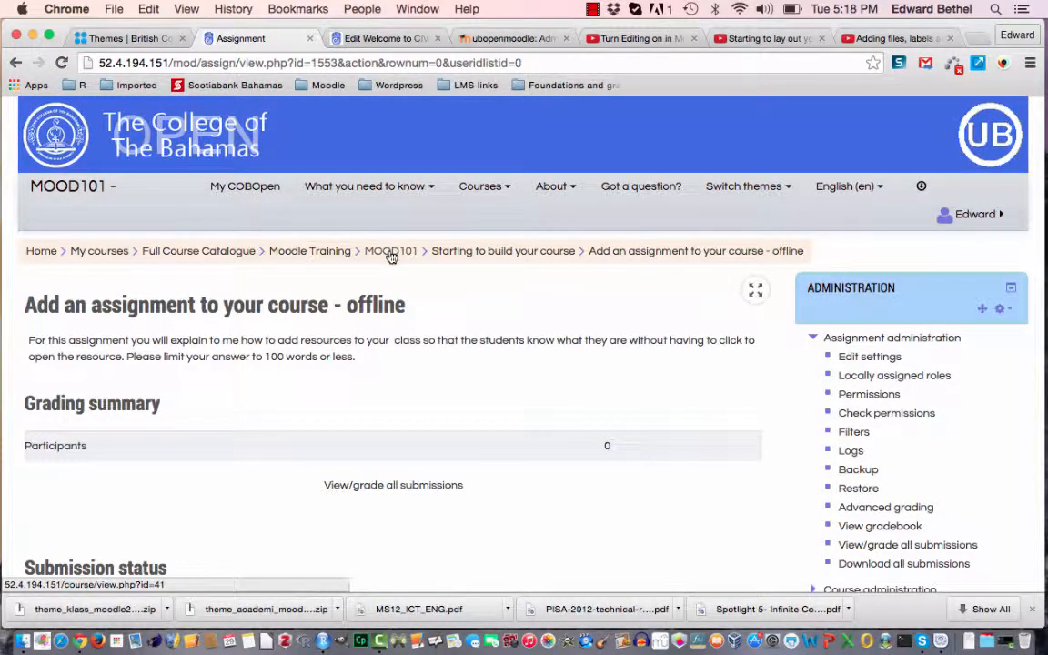
{"action": "left_click", "coordinate": [391, 257]}
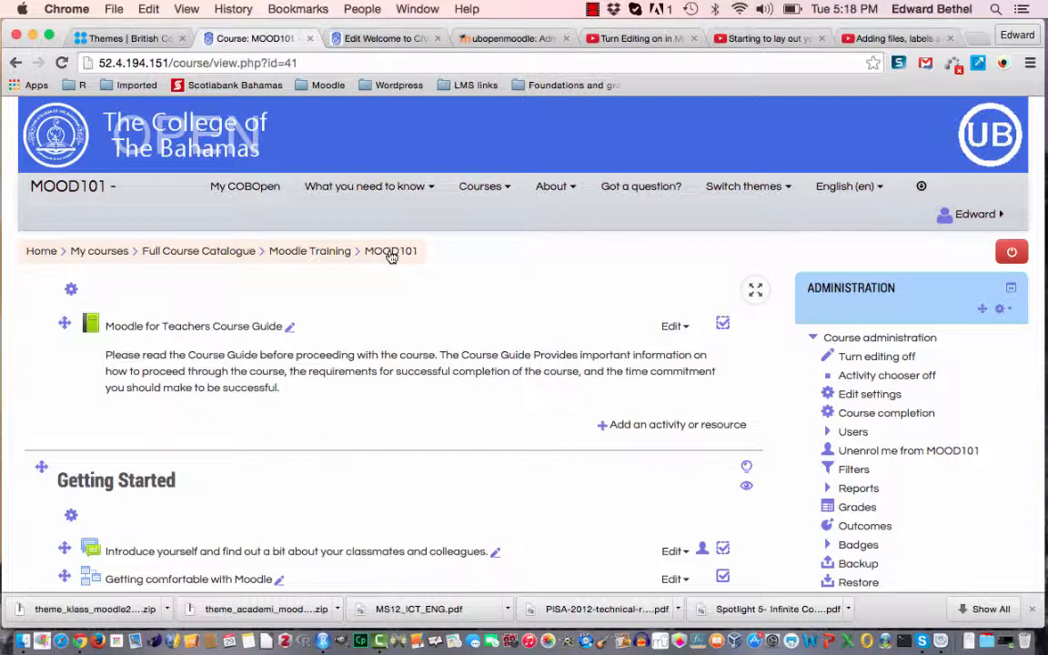
{"action": "scroll", "coordinate": [467, 390], "scroll_direction": "down", "scroll_amount": 10}
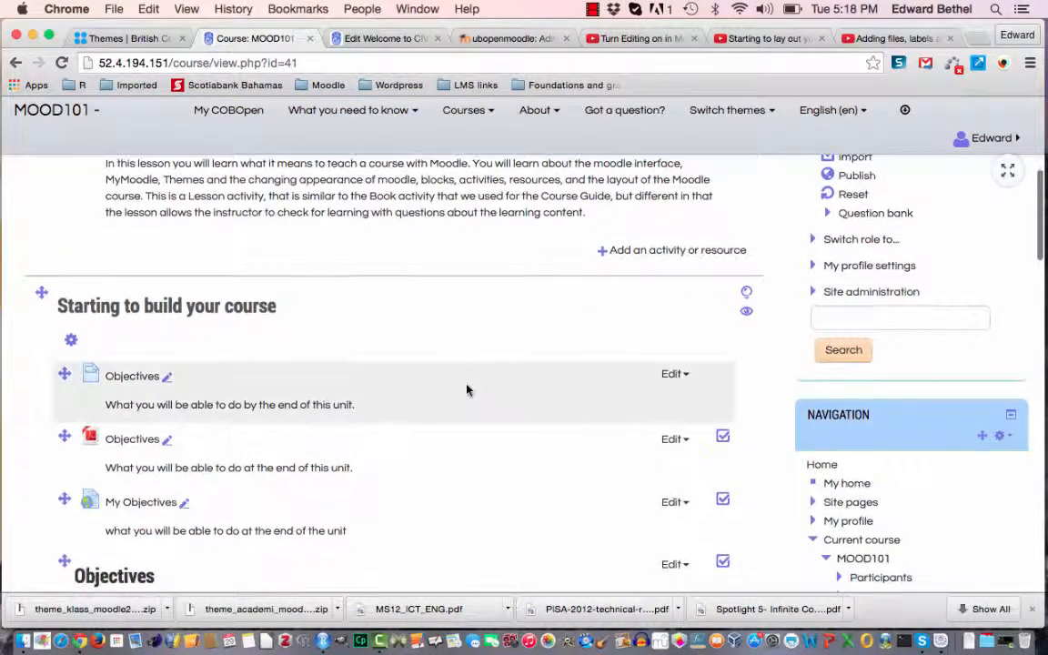
{"action": "scroll", "coordinate": [466, 390], "scroll_direction": "down", "scroll_amount": 5}
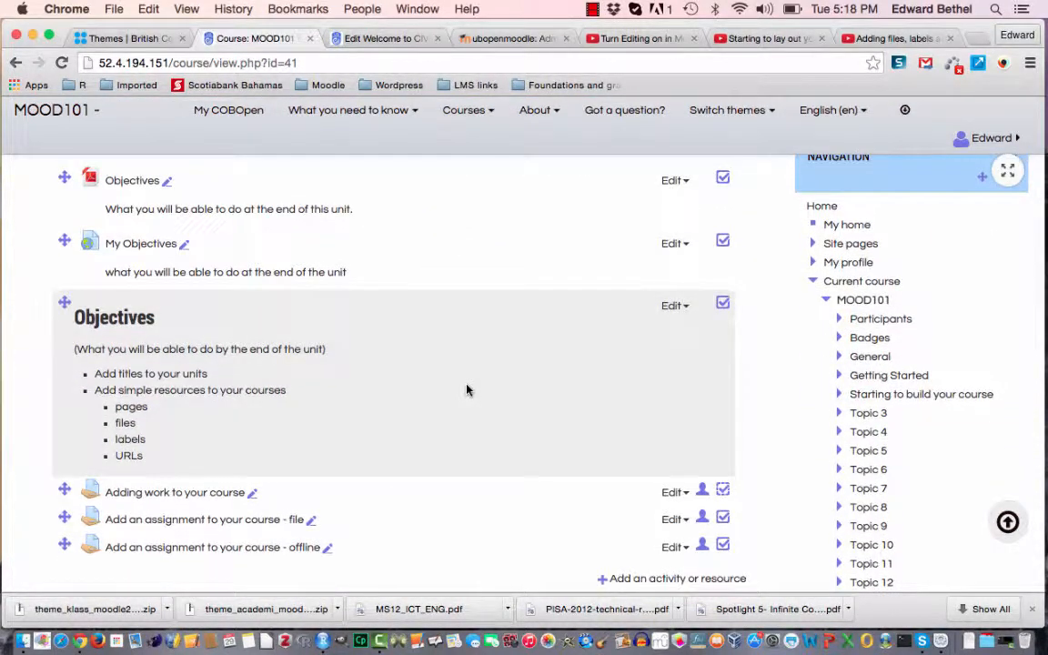
{"action": "scroll", "coordinate": [540, 324], "scroll_direction": "up", "scroll_amount": 3}
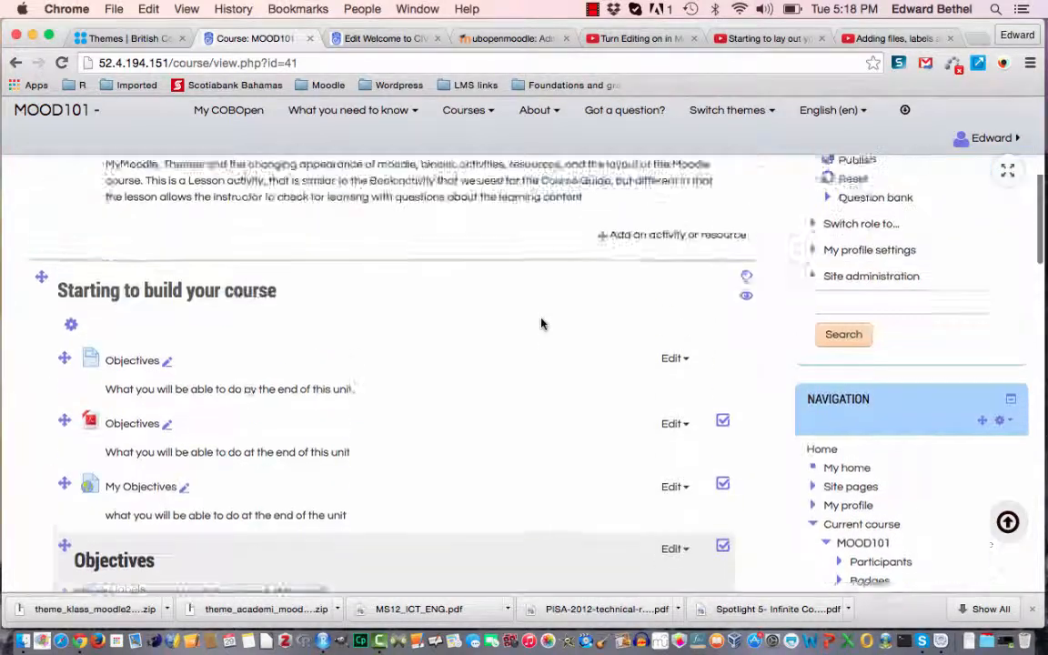